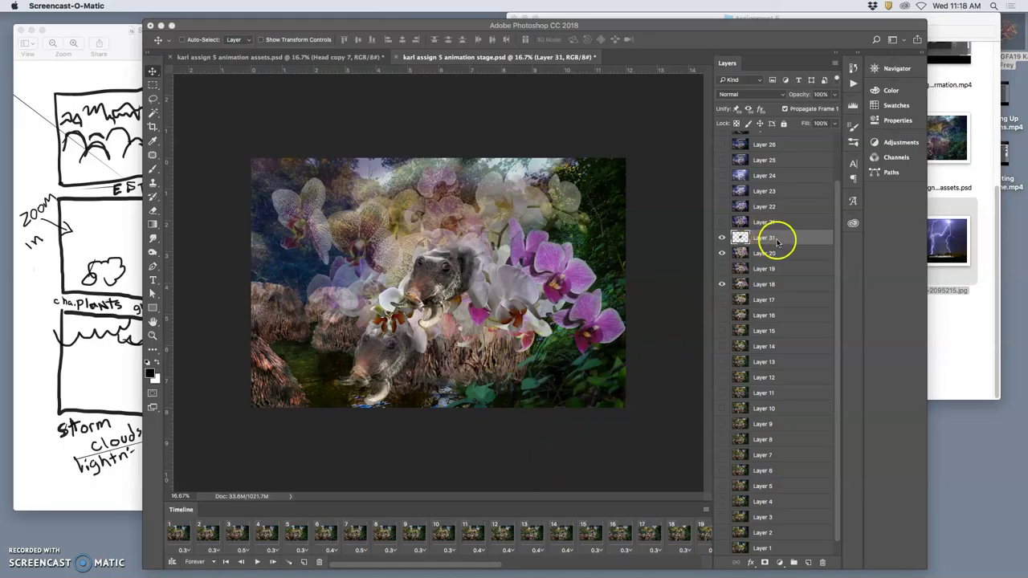
# Look at frames 27, 28 and a later lightning frame, briefly hiding and reshowing the upper elephant head.
pyautogui.hscroll(10, 593, 526)
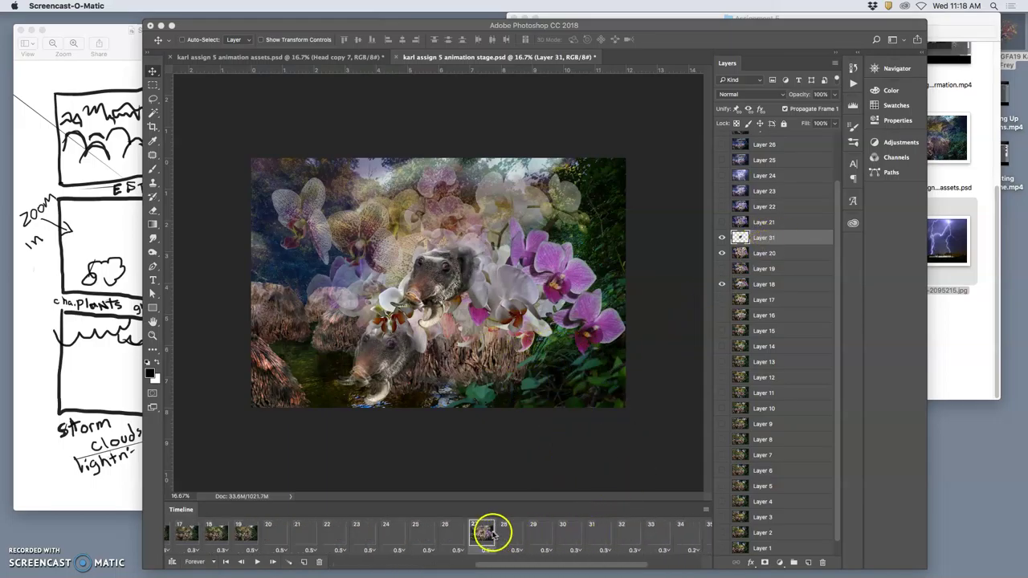
pyautogui.click(482, 533)
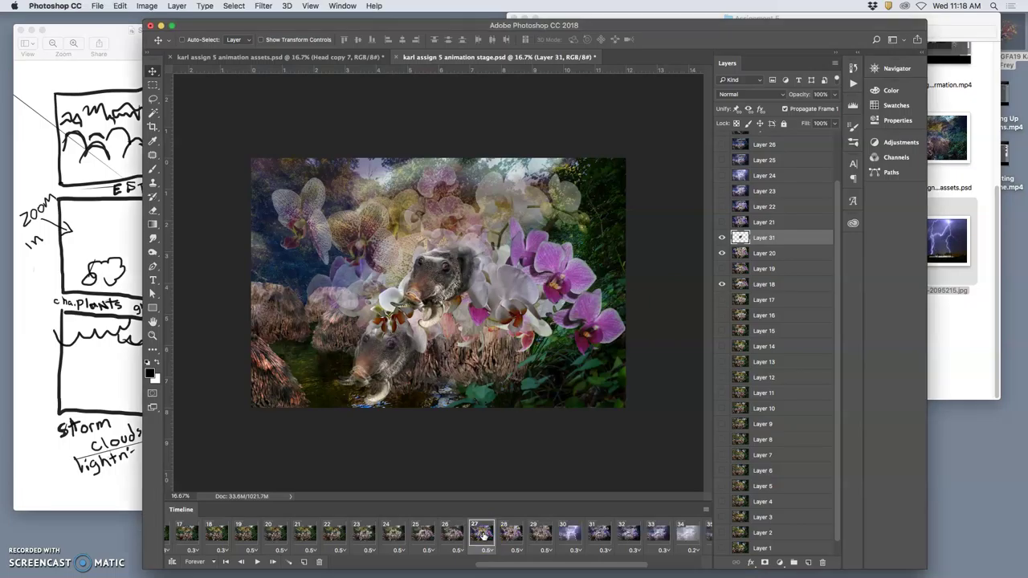
pyautogui.click(723, 238)
pyautogui.click(723, 238)
pyautogui.click(509, 533)
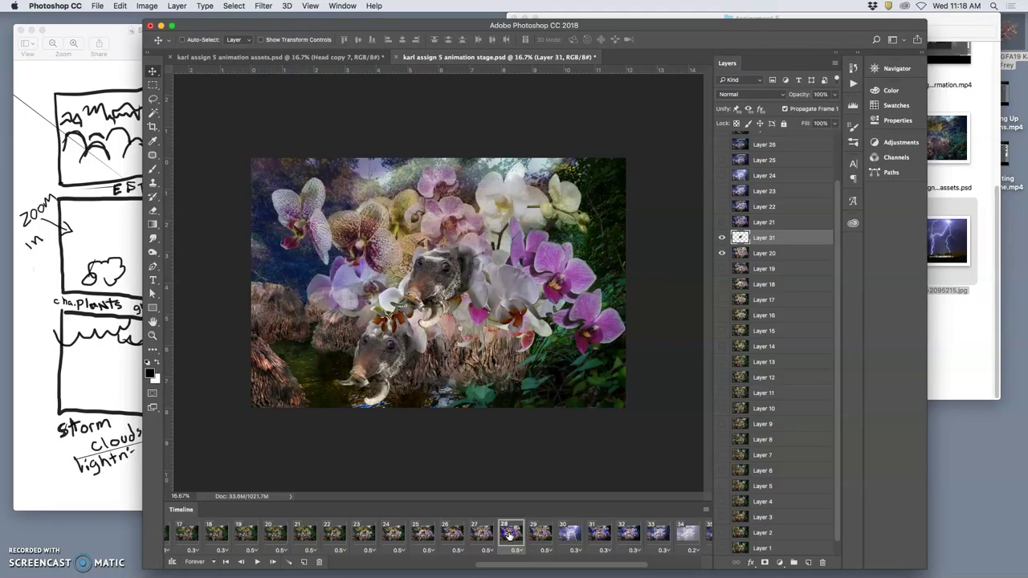
pyautogui.hscroll(5, 627, 532)
pyautogui.keyDown('shift'); pyautogui.click(683, 532); pyautogui.keyUp('shift')
# Scroll the timeline, hide the upper elephant head layer, and return to frame 27.
pyautogui.moveTo(491, 537); pyautogui.dragTo(347, 533)
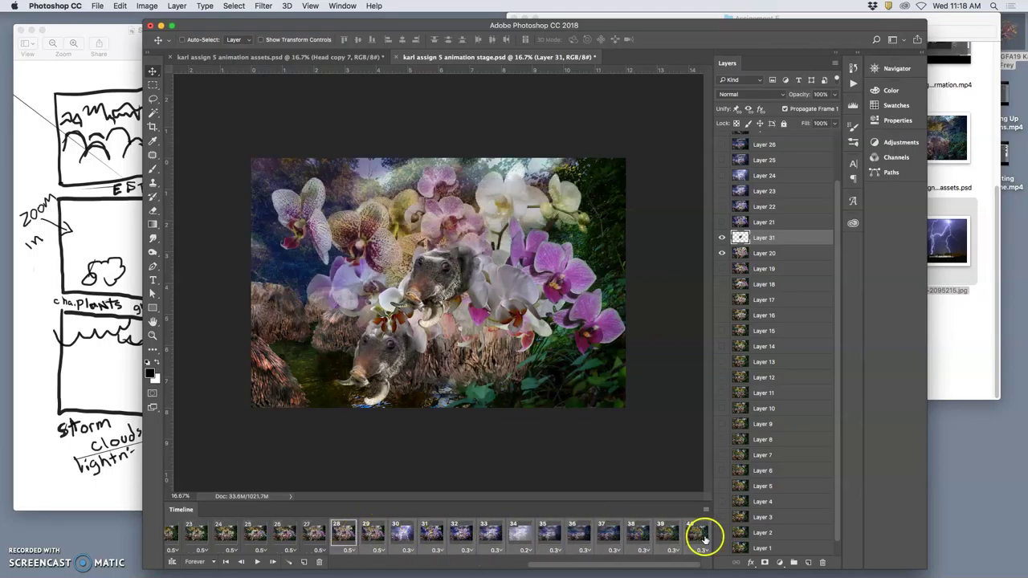
pyautogui.click(722, 238)
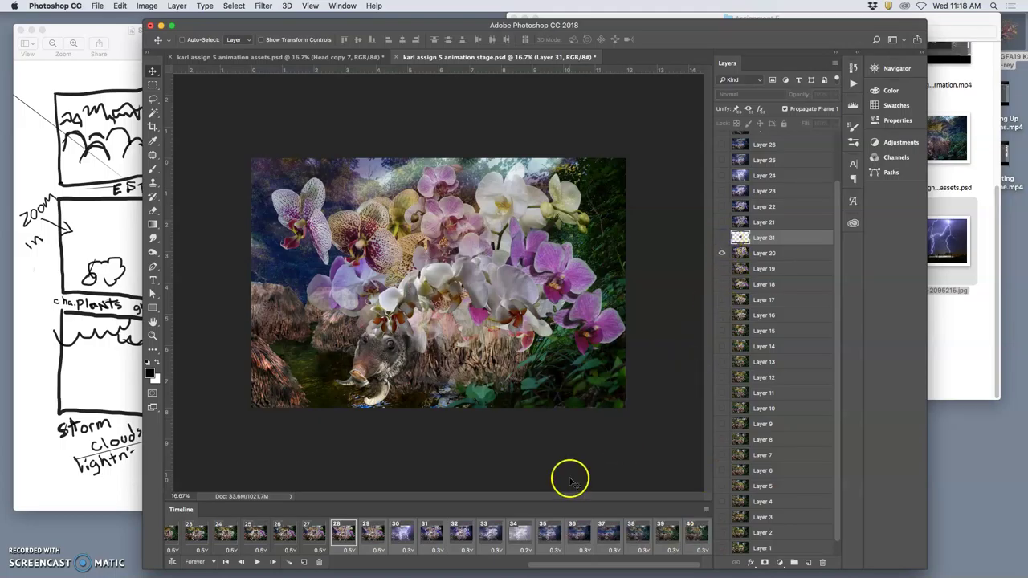
pyautogui.moveTo(506, 518); pyautogui.dragTo(177, 532)
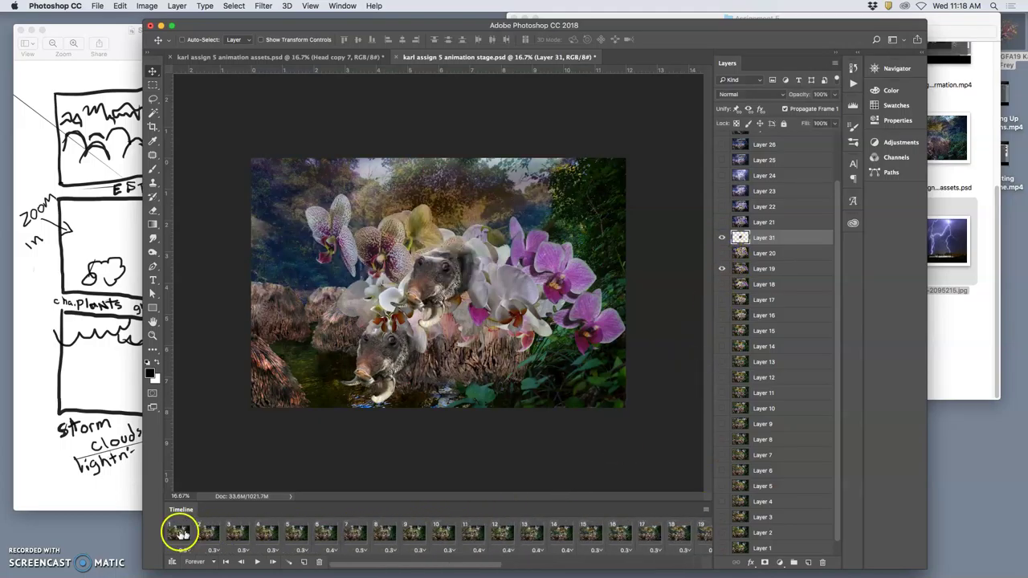
pyautogui.click(722, 237)
pyautogui.click(584, 543)
pyautogui.moveTo(584, 543); pyautogui.dragTo(661, 536)
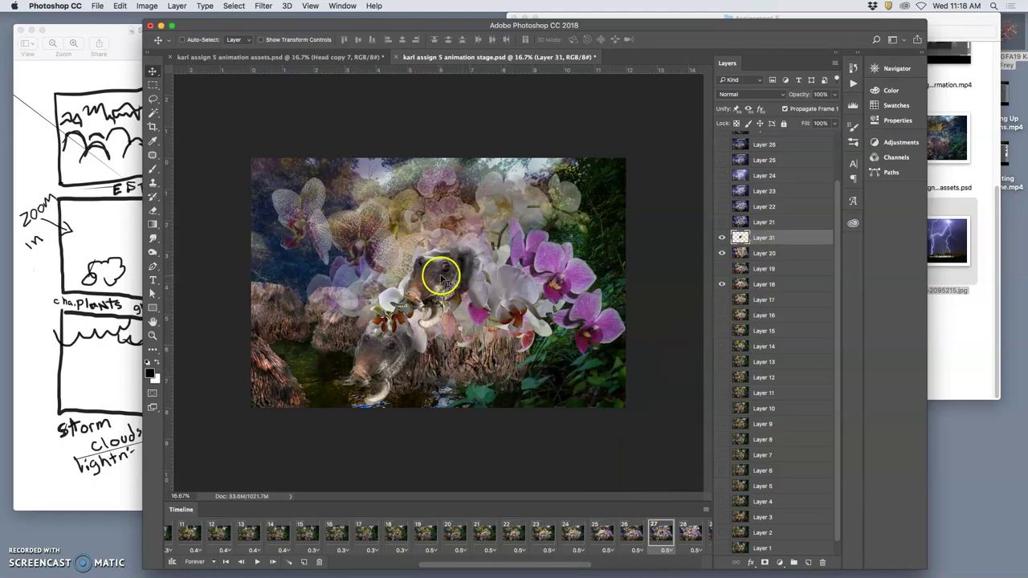
# Move Layer 31's head down-left onto the lower one, scale it to ~103.5% and rotate it 2.78°.
pyautogui.moveTo(434, 283); pyautogui.dragTo(383, 354)
pyautogui.press('super+t')
pyautogui.moveTo(433, 317); pyautogui.dragTo(469, 302)
pyautogui.moveTo(421, 338); pyautogui.dragTo(397, 345)
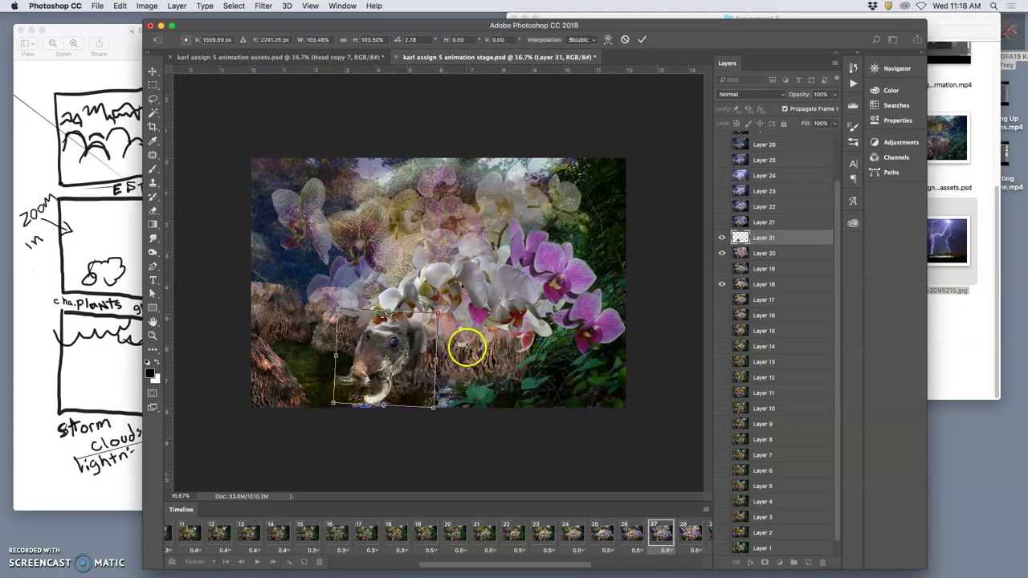
pyautogui.press('Return')
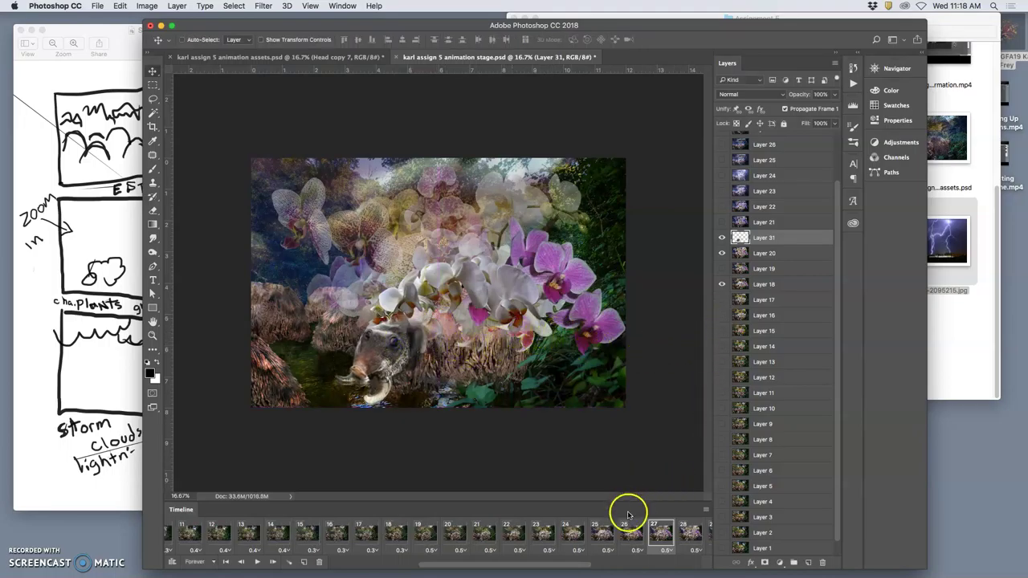
pyautogui.click(705, 535)
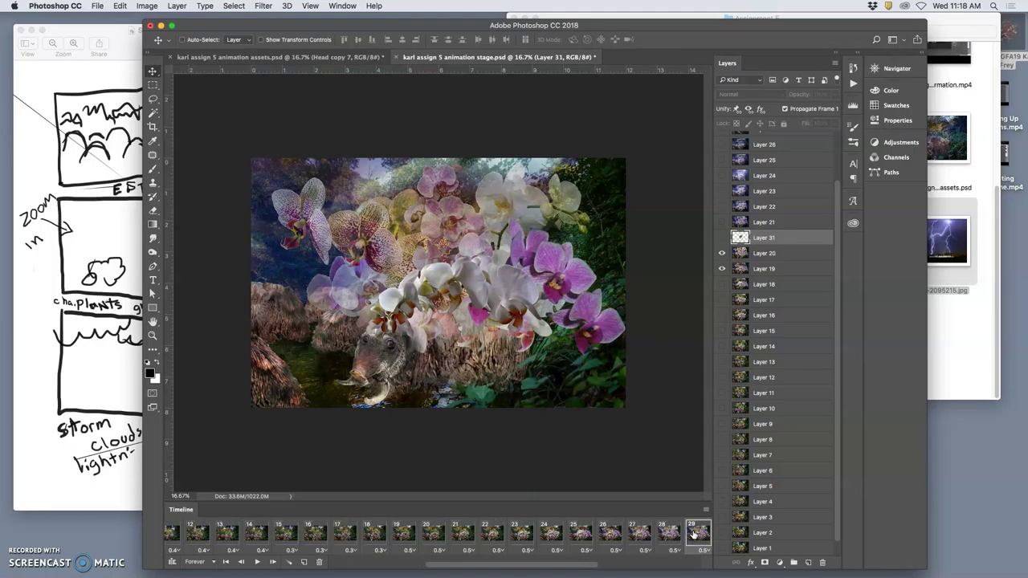
# Make Layer 31's elephant head visible on frame 29, nudge it slightly, and compare with frame 27.
pyautogui.click(694, 534)
pyautogui.click(723, 238)
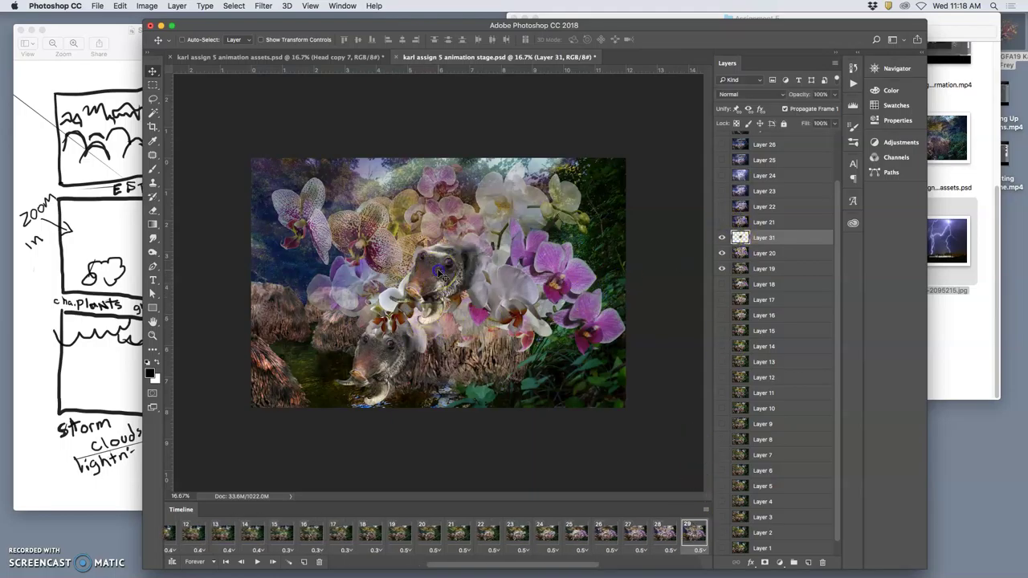
pyautogui.click(633, 532)
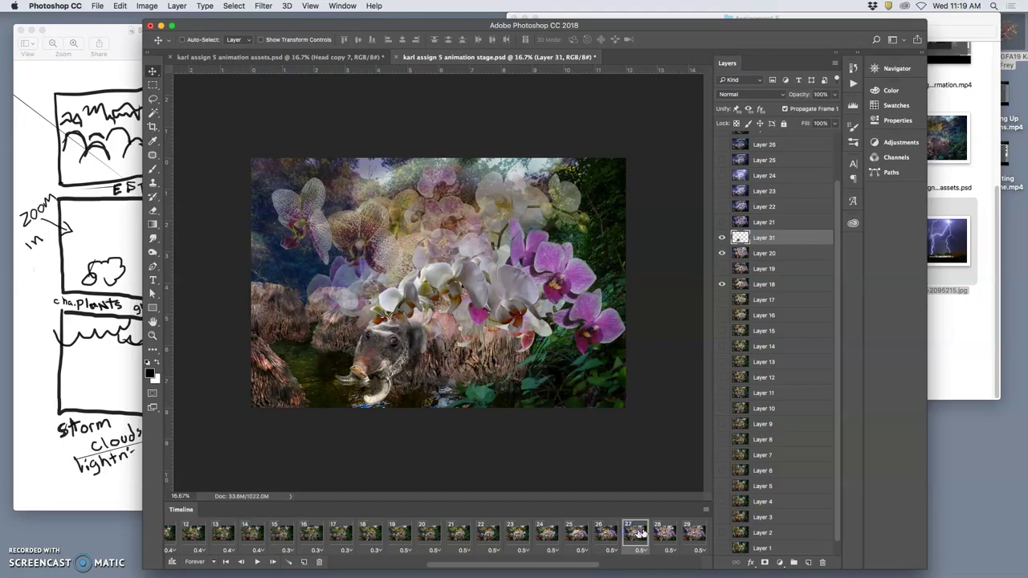
pyautogui.click(693, 533)
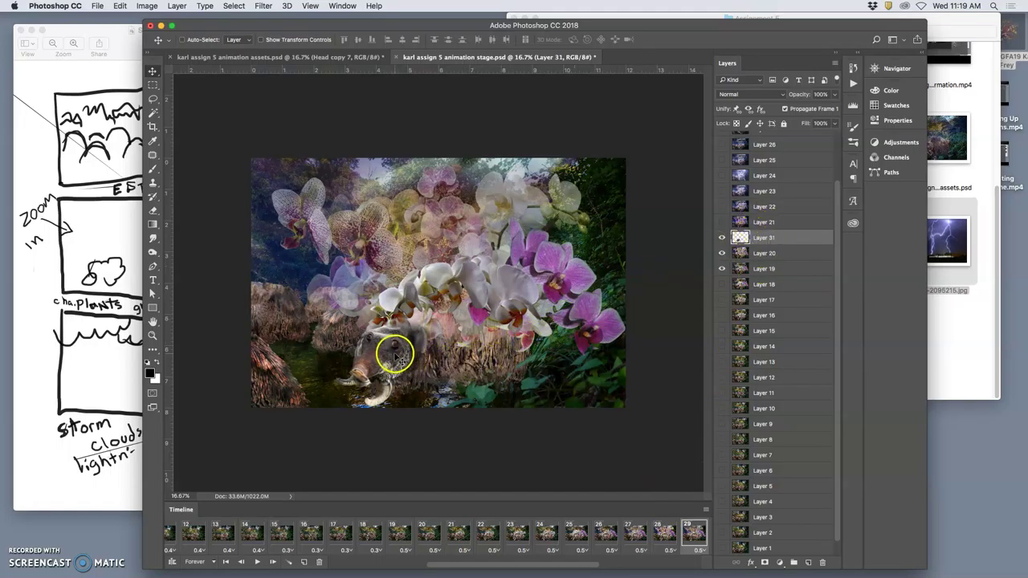
pyautogui.moveTo(394, 354); pyautogui.dragTo(393, 358)
pyautogui.click(634, 534)
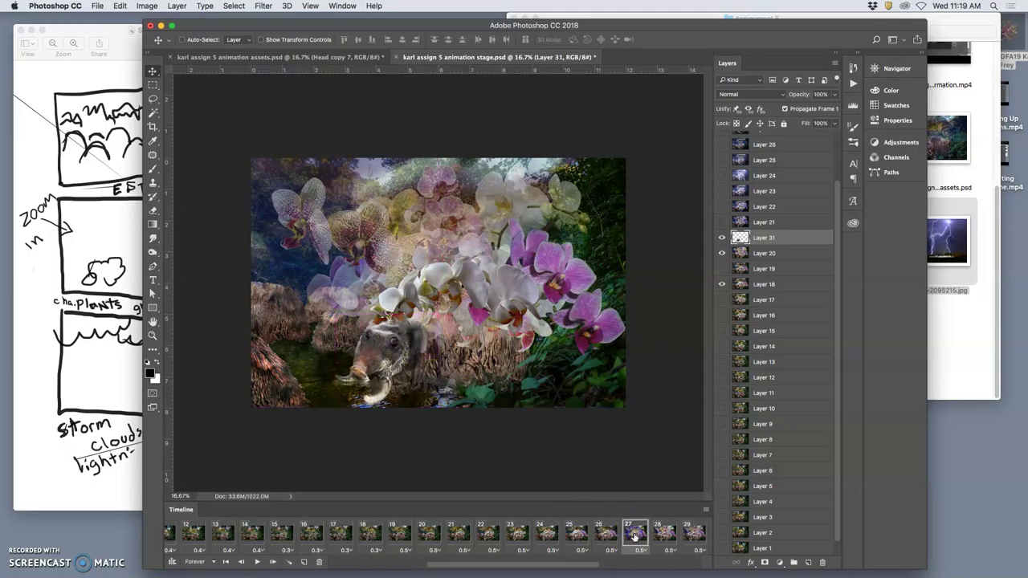
pyautogui.click(689, 534)
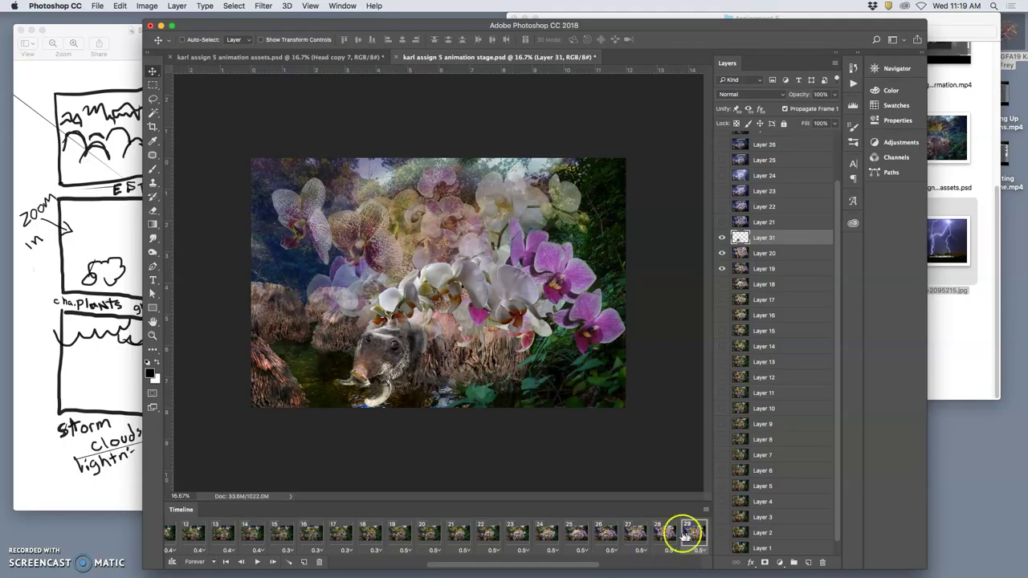
# Step back through frames 28 to 25 and forward again to frame 29 to preview the head.
pyautogui.click(661, 535)
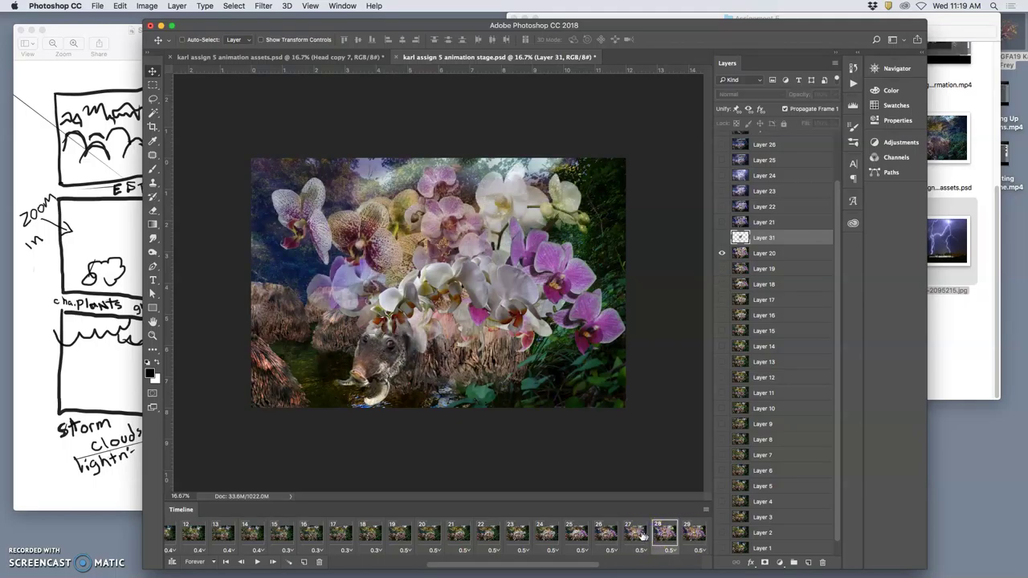
pyautogui.click(640, 534)
pyautogui.click(605, 535)
pyautogui.click(576, 535)
pyautogui.click(607, 535)
pyautogui.click(632, 532)
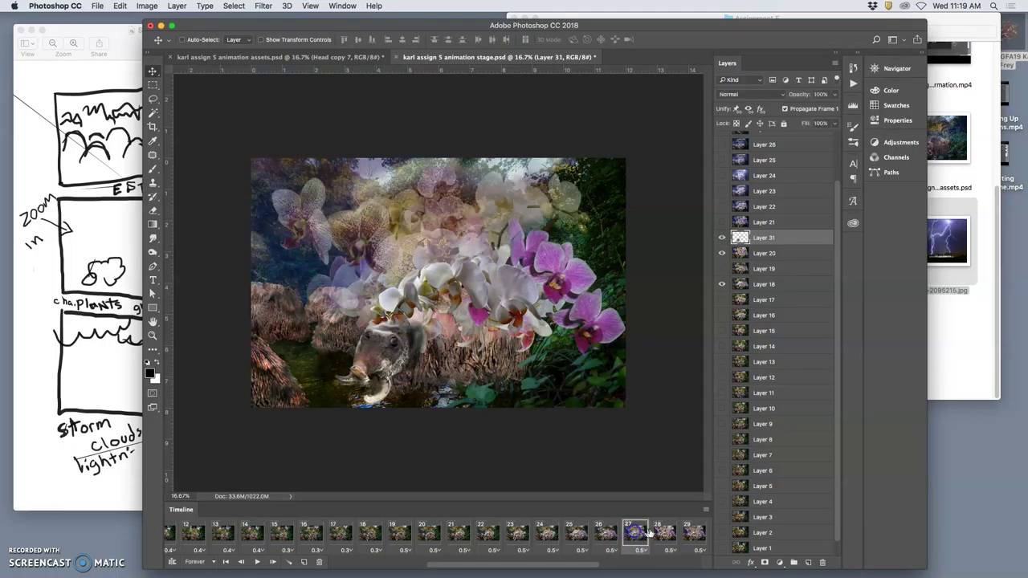
pyautogui.click(654, 532)
pyautogui.click(689, 534)
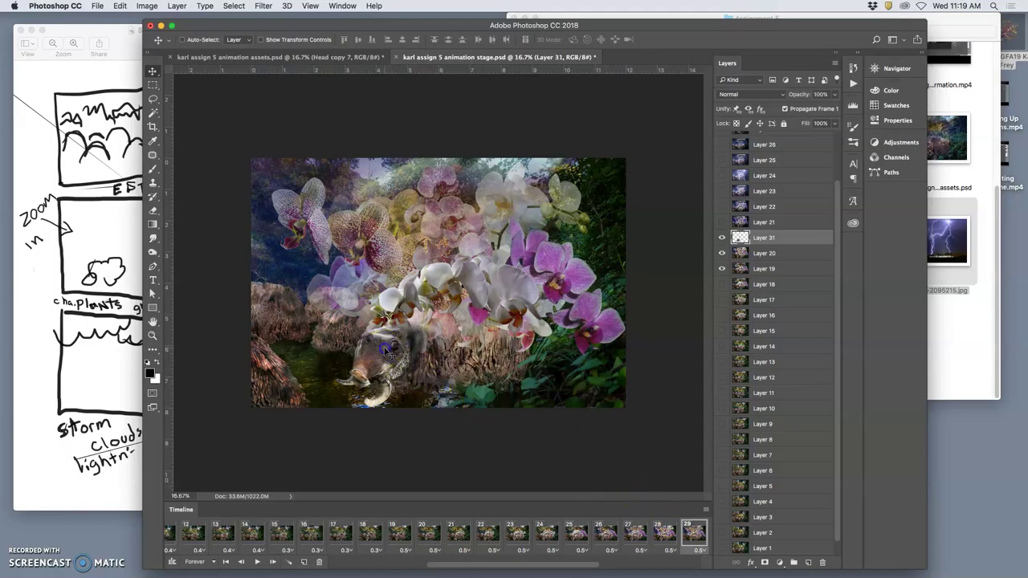
# On frame 29, rotate the head about -2.5° and nudge it up-left, then compare frames 27–29.
pyautogui.press('super+t')
pyautogui.moveTo(443, 305); pyautogui.dragTo(442, 309)
pyautogui.moveTo(408, 346); pyautogui.dragTo(406, 344)
pyautogui.doubleClick(450, 383)
pyautogui.click(631, 534)
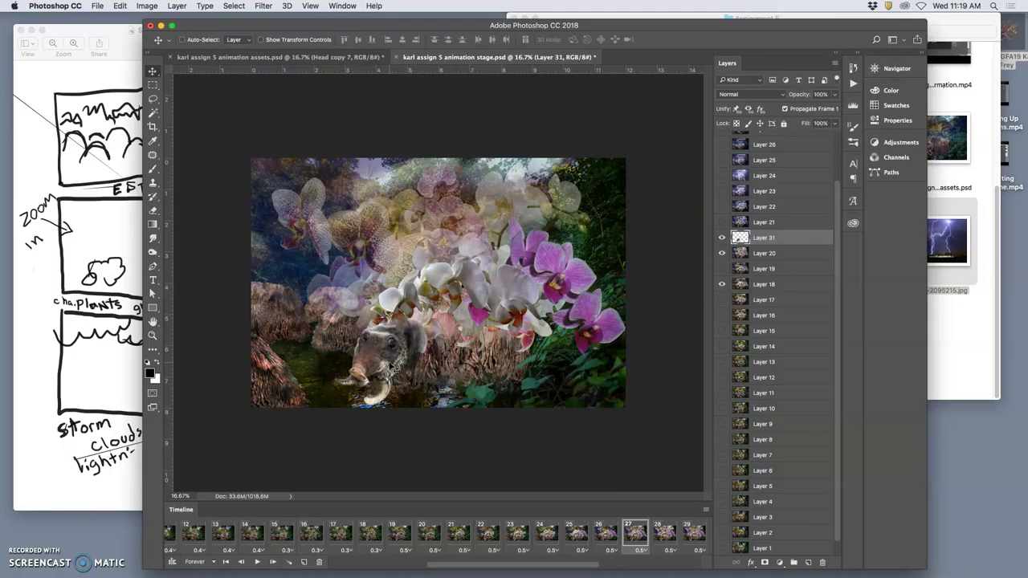
pyautogui.click(664, 532)
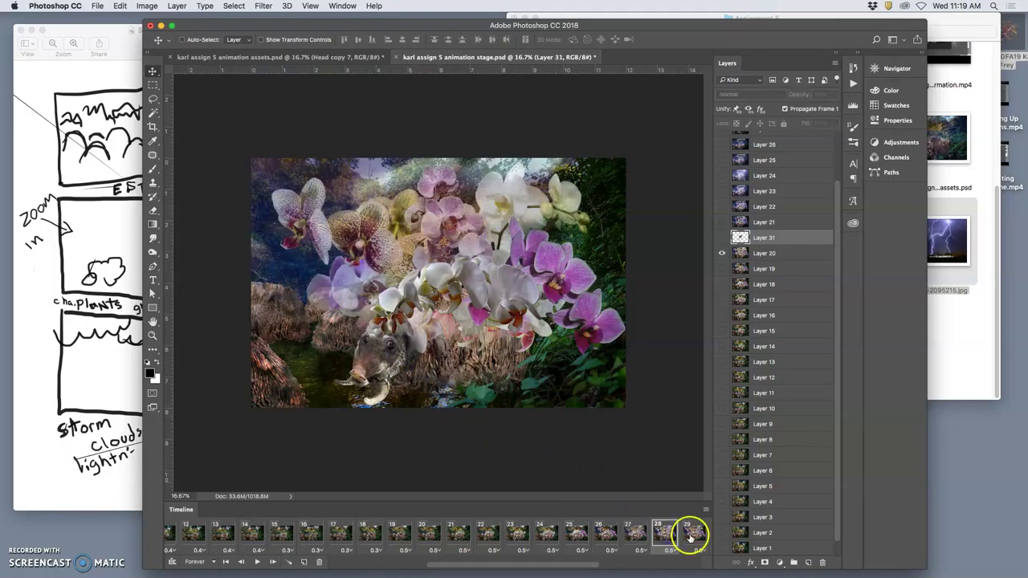
pyautogui.click(695, 533)
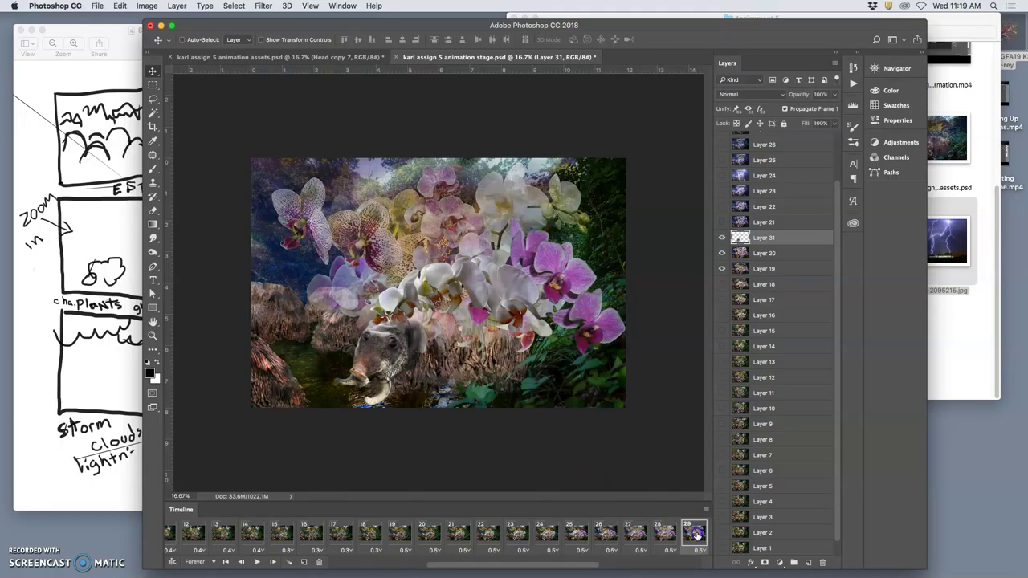
pyautogui.click(667, 534)
pyautogui.click(635, 534)
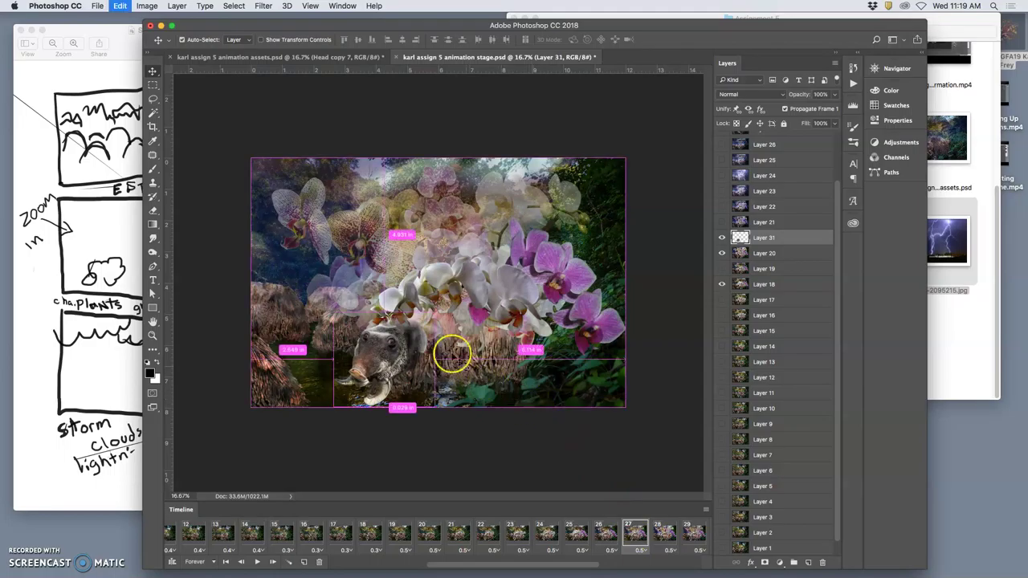
# Shrink the frame 27 head to about 94% and compare it against frame 29.
pyautogui.press('super+t')
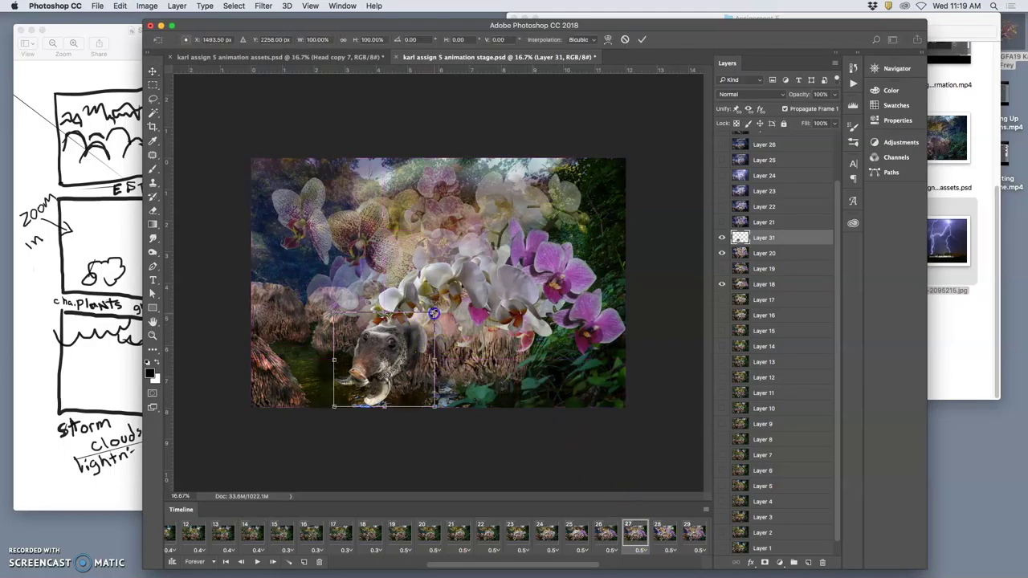
pyautogui.moveTo(433, 314); pyautogui.dragTo(432, 316)
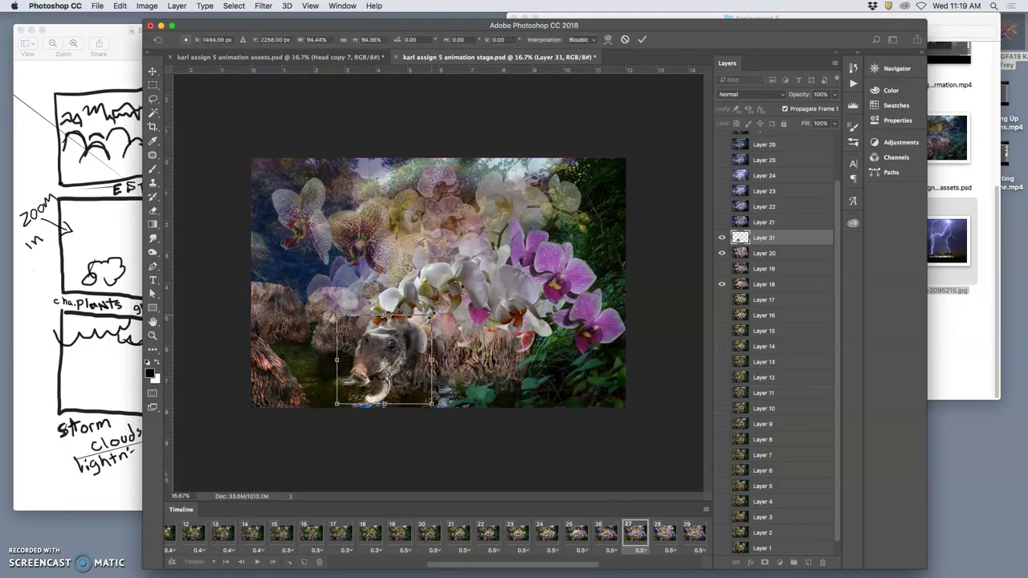
pyautogui.press('Return')
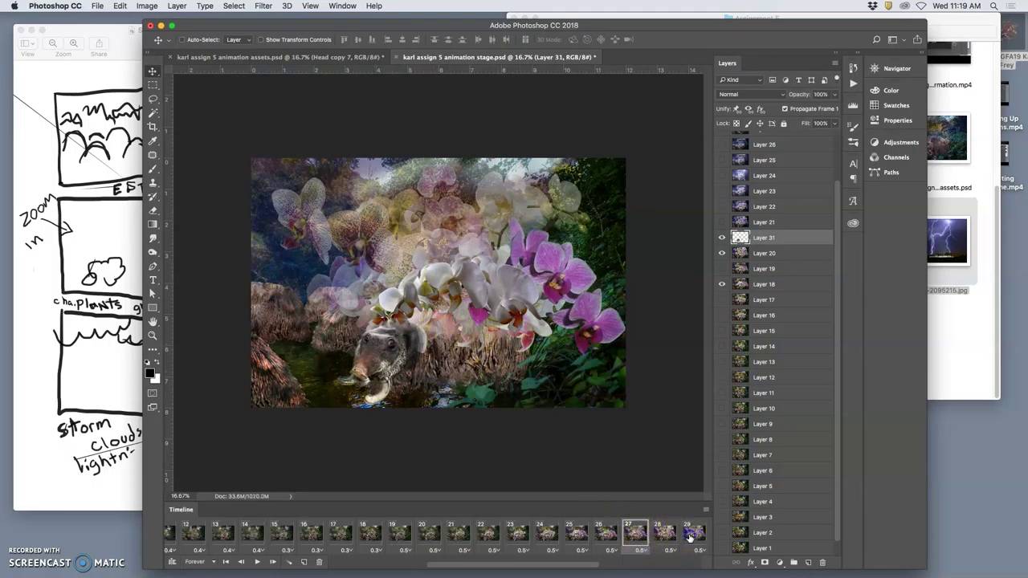
pyautogui.click(693, 534)
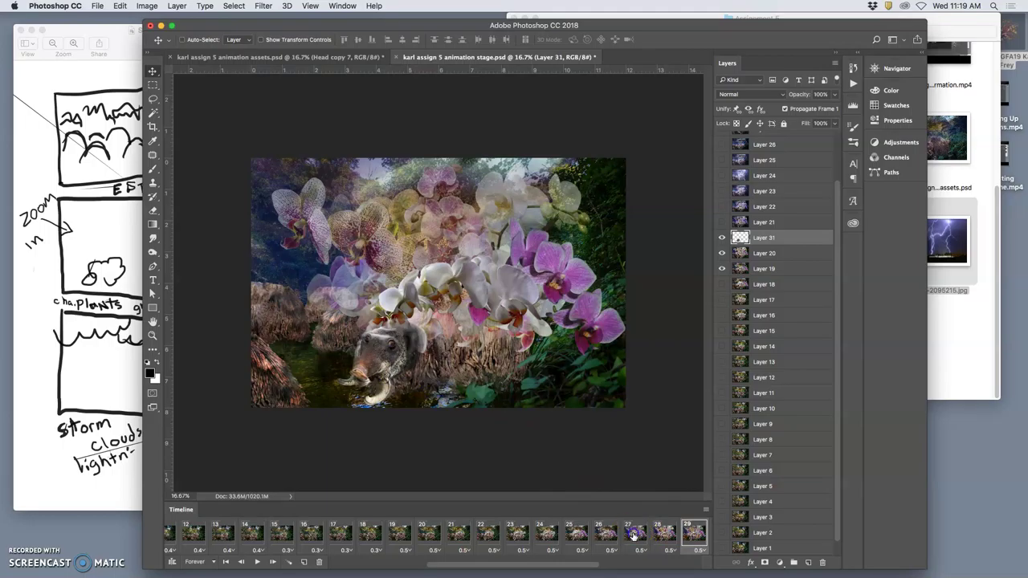
pyautogui.click(634, 533)
pyautogui.click(689, 533)
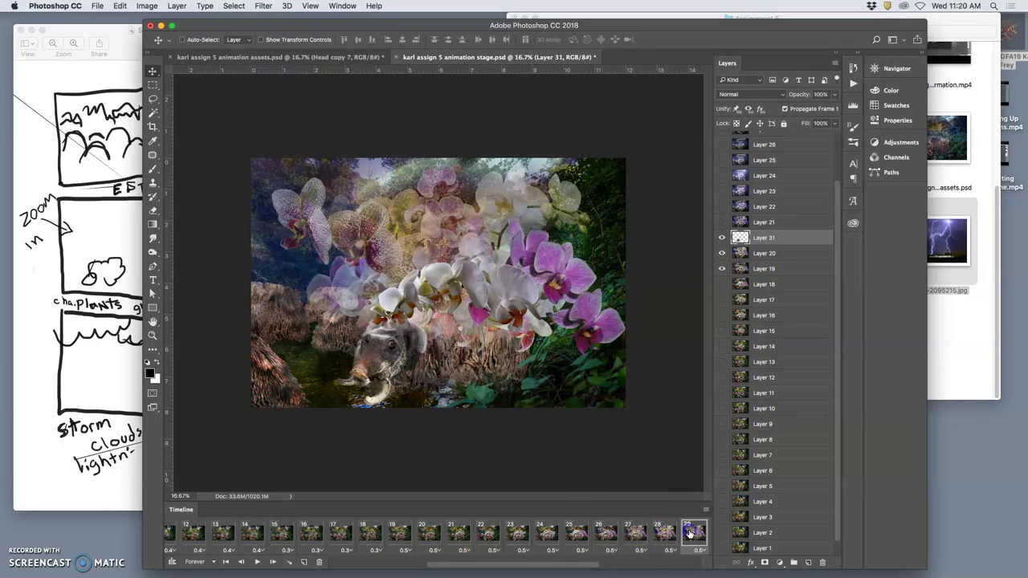
pyautogui.click(636, 532)
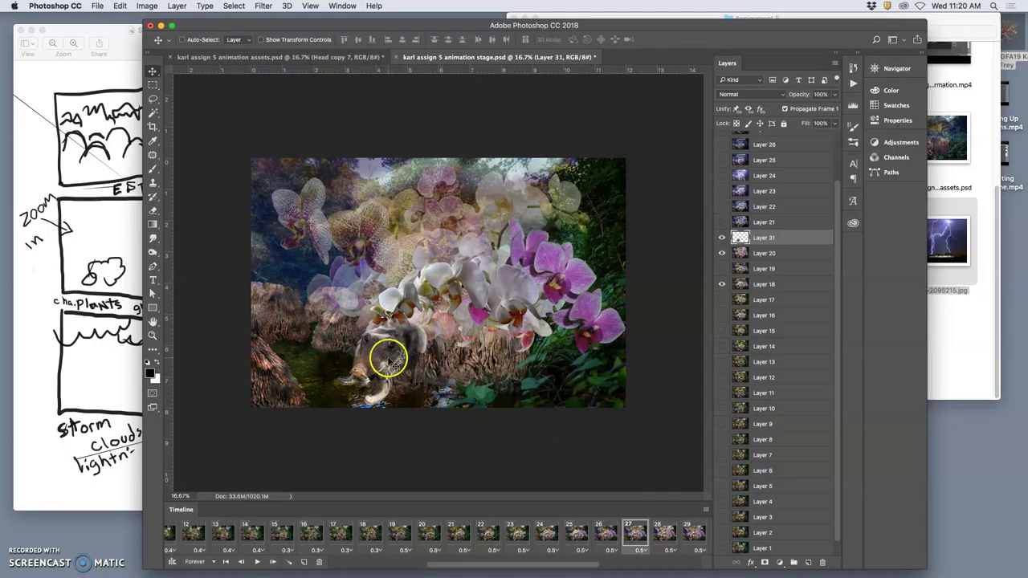
# Reposition the frame 27 head, enlarge it to about 104%, and nudge it slightly up-right.
pyautogui.moveTo(393, 366); pyautogui.dragTo(423, 369)
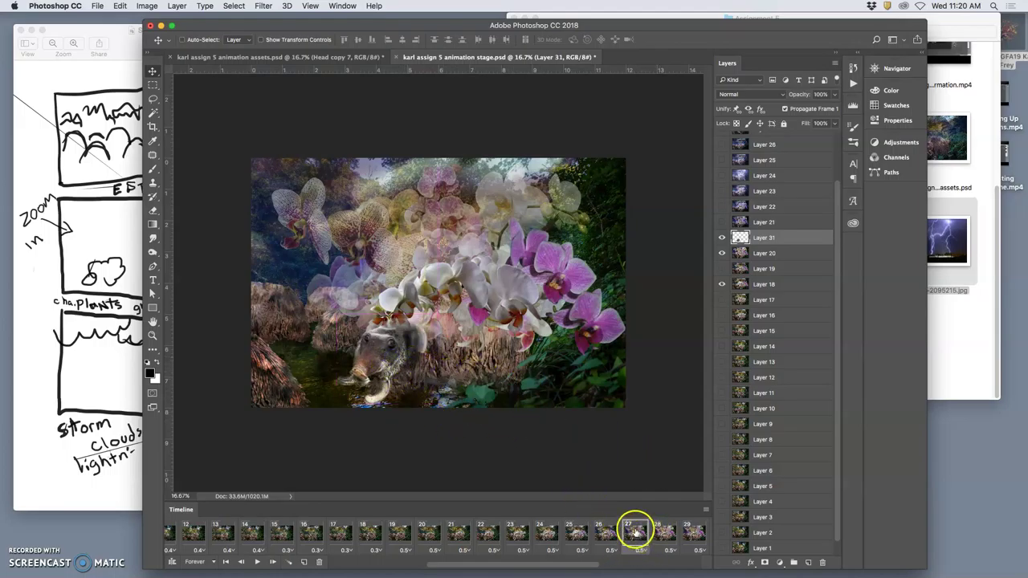
pyautogui.press('super+t')
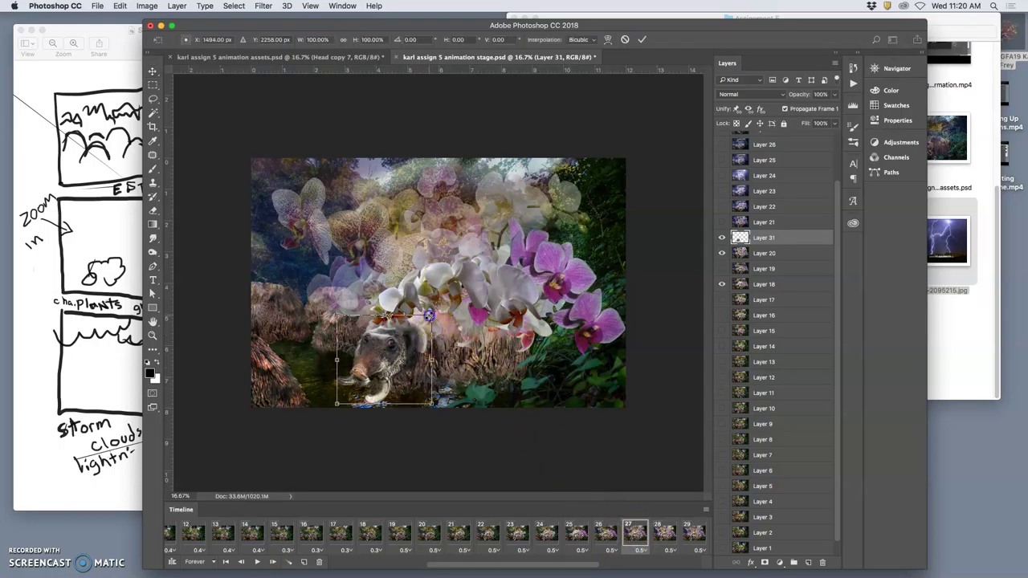
pyautogui.moveTo(430, 316); pyautogui.dragTo(432, 314)
pyautogui.moveTo(382, 358); pyautogui.dragTo(383, 357)
pyautogui.press('Return')
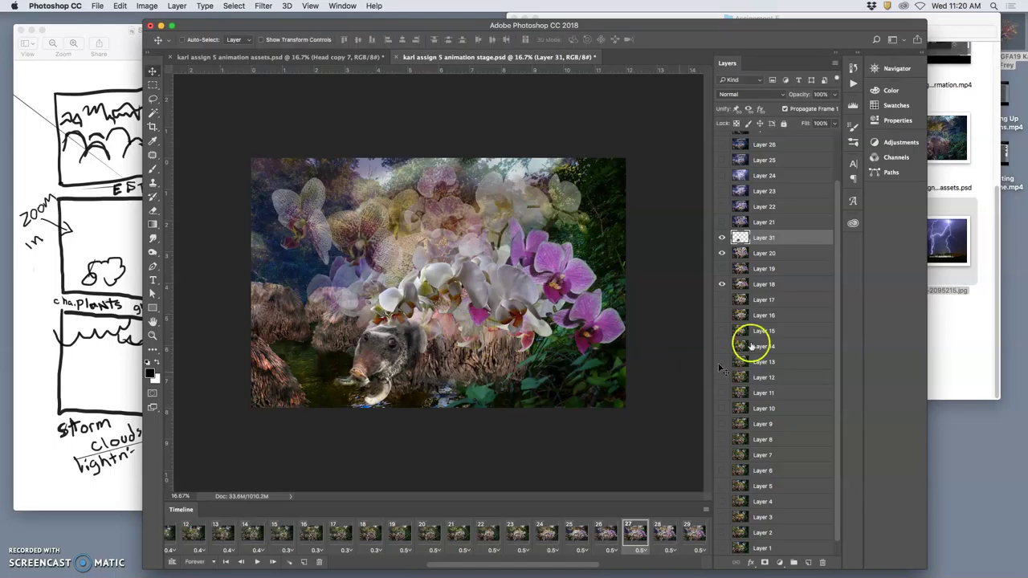
# Check the enlarged head on frames 29, 27, 28 and 26.
pyautogui.click(690, 534)
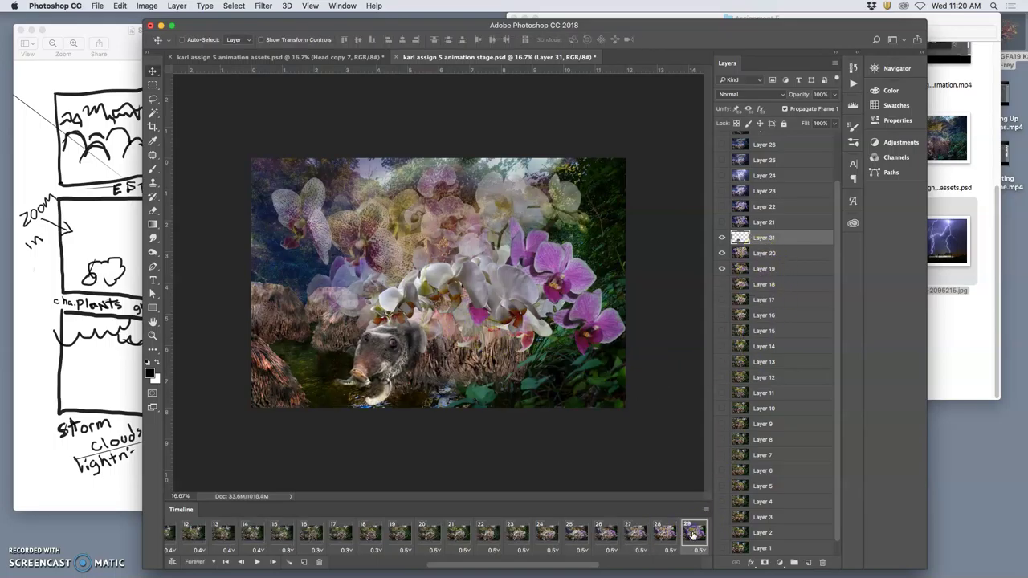
pyautogui.click(636, 533)
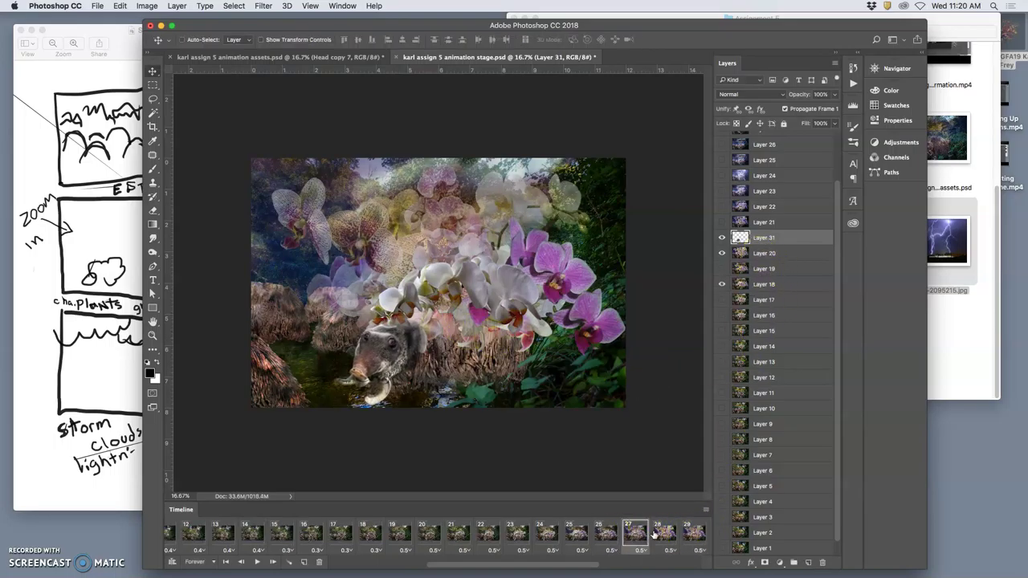
pyautogui.click(659, 533)
pyautogui.click(601, 536)
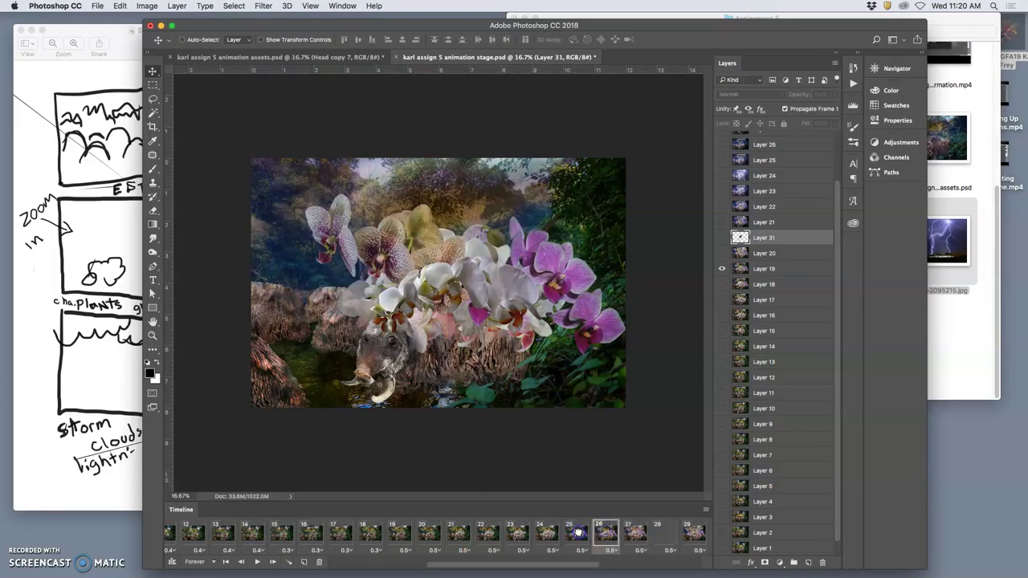
# Play the animation from frame 20 and stop it at frame 25.
pyautogui.click(434, 537)
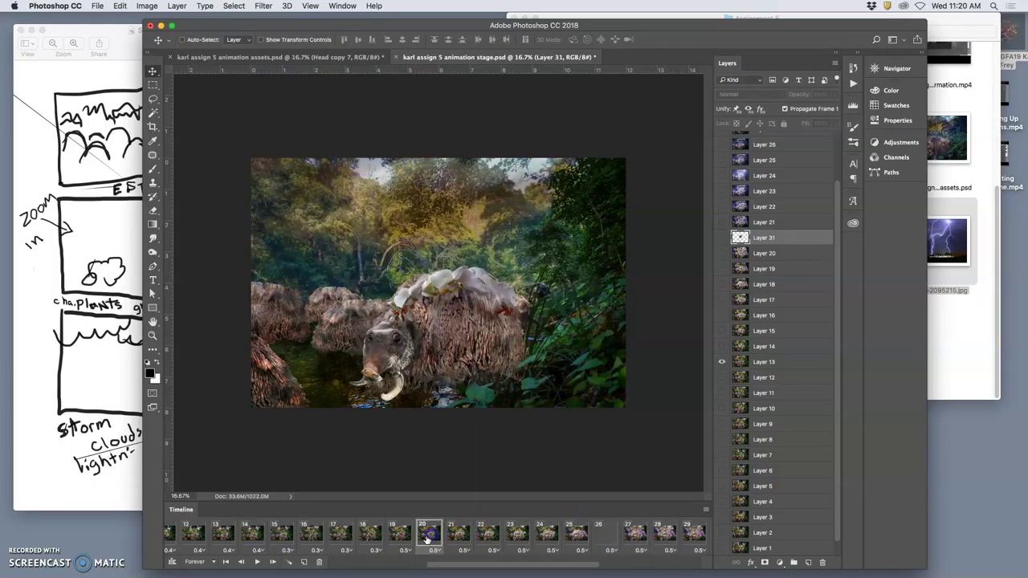
pyautogui.click(258, 563)
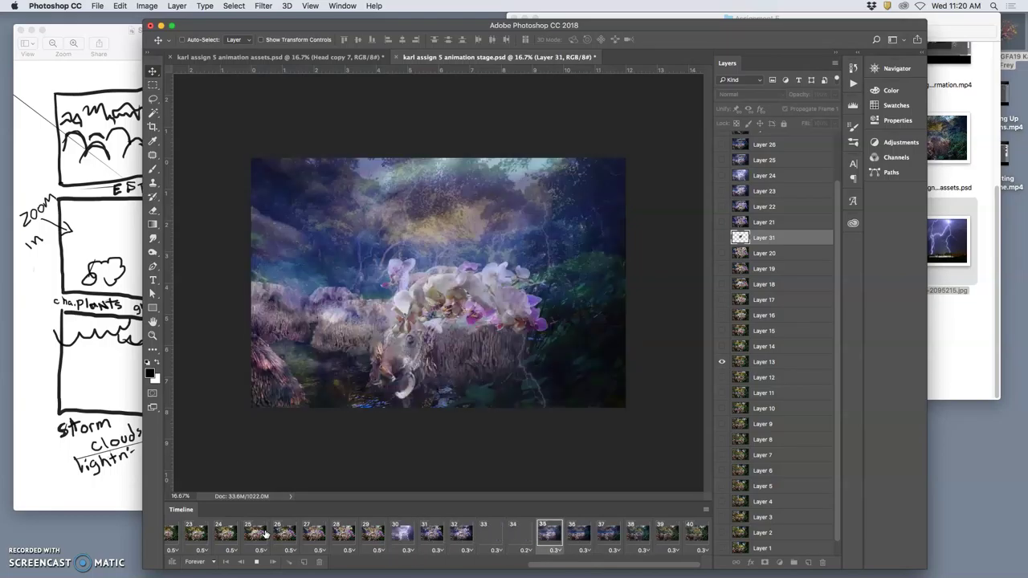
pyautogui.click(265, 535)
# Compare the orchid and lightning frames 31–35, going back and forth between 33, 34 and 35.
pyautogui.click(426, 533)
pyautogui.click(455, 537)
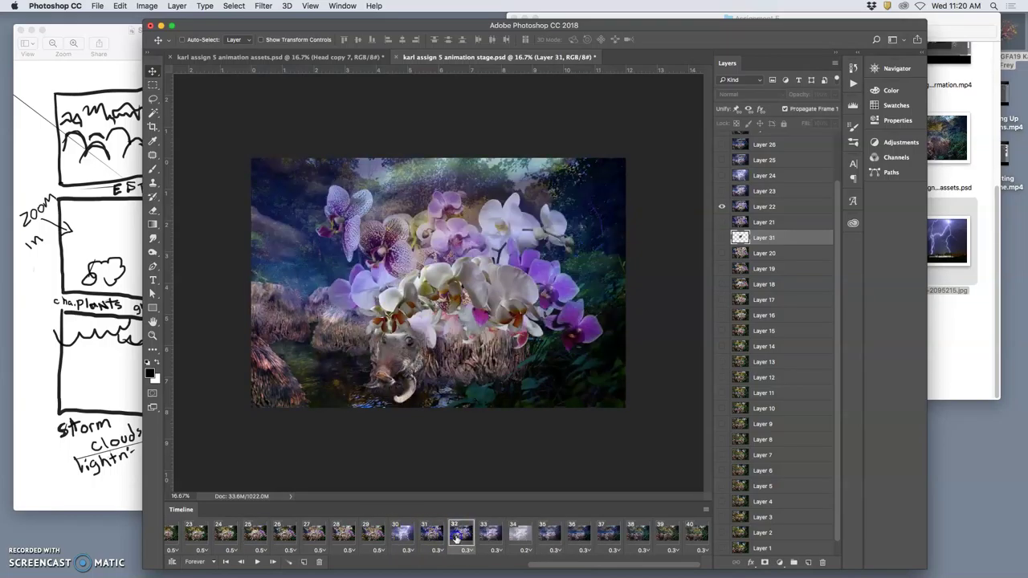
pyautogui.click(488, 535)
pyautogui.click(515, 533)
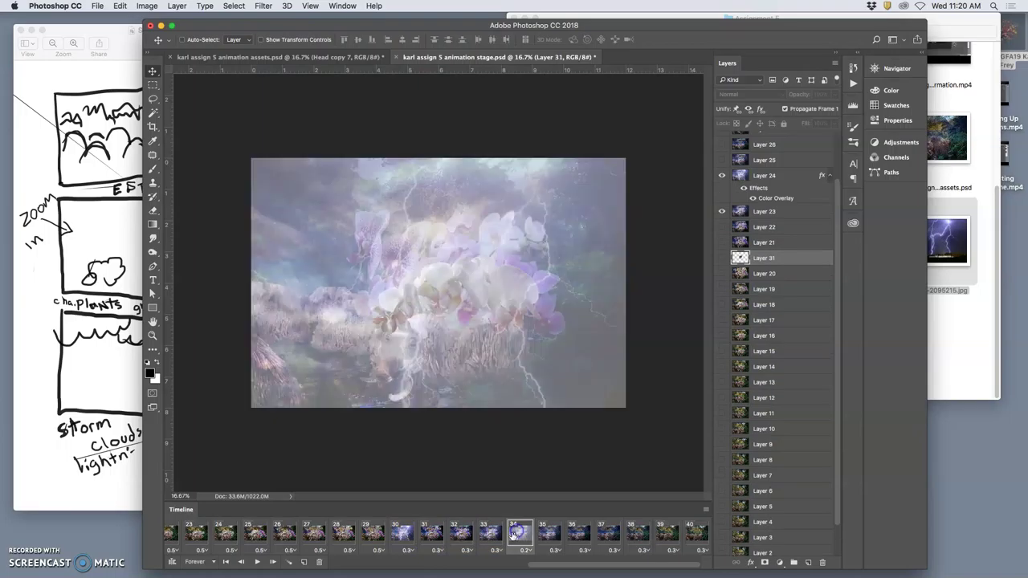
pyautogui.click(493, 534)
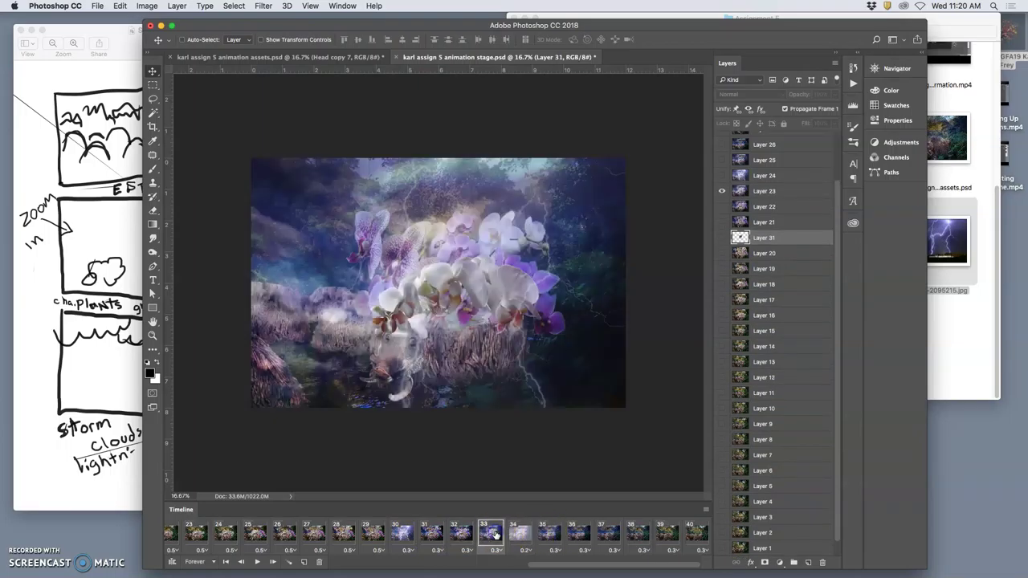
pyautogui.click(523, 534)
pyautogui.click(550, 533)
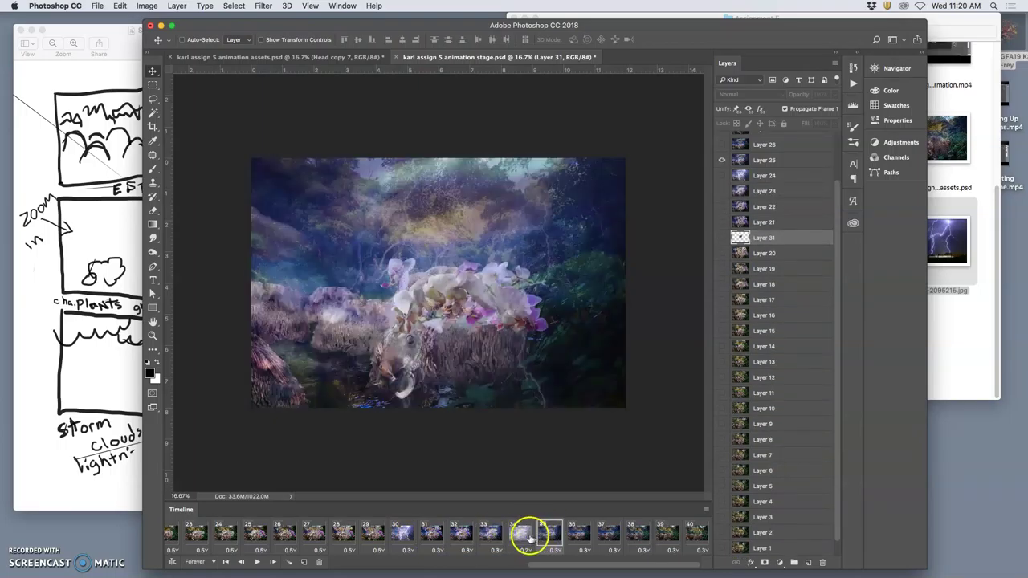
pyautogui.click(524, 535)
pyautogui.click(549, 535)
pyautogui.click(518, 534)
pyautogui.click(490, 534)
pyautogui.click(518, 534)
pyautogui.click(543, 536)
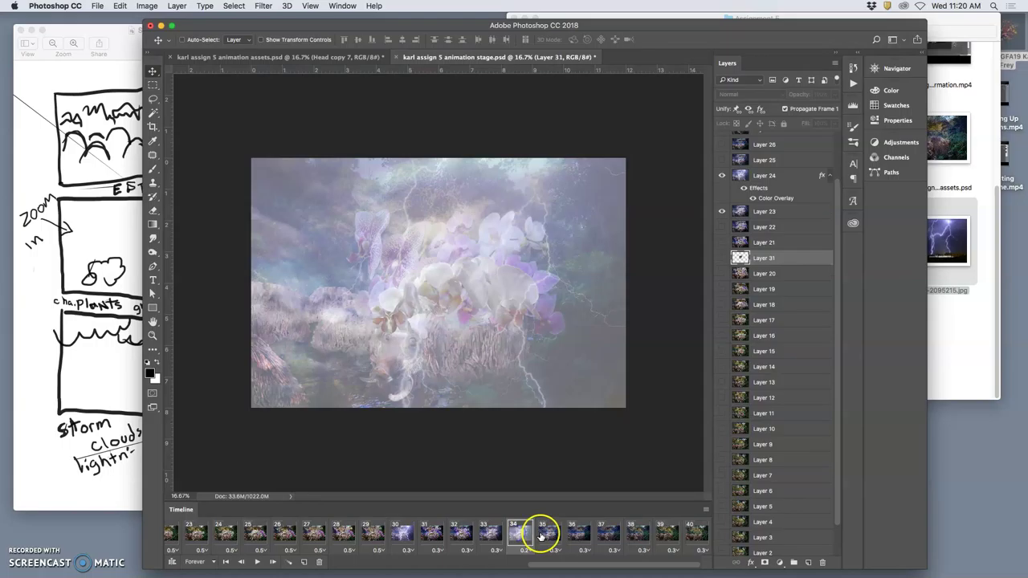
# Step through frames 32 to 39, ending on the plain forest, then replay the animation from frame 1.
pyautogui.click(490, 536)
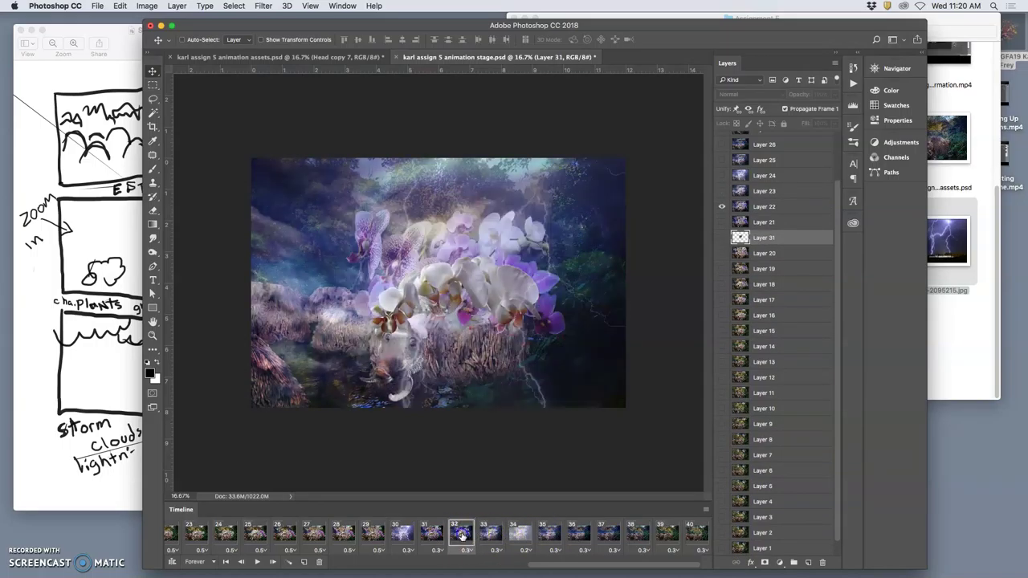
pyautogui.click(462, 535)
pyautogui.click(488, 537)
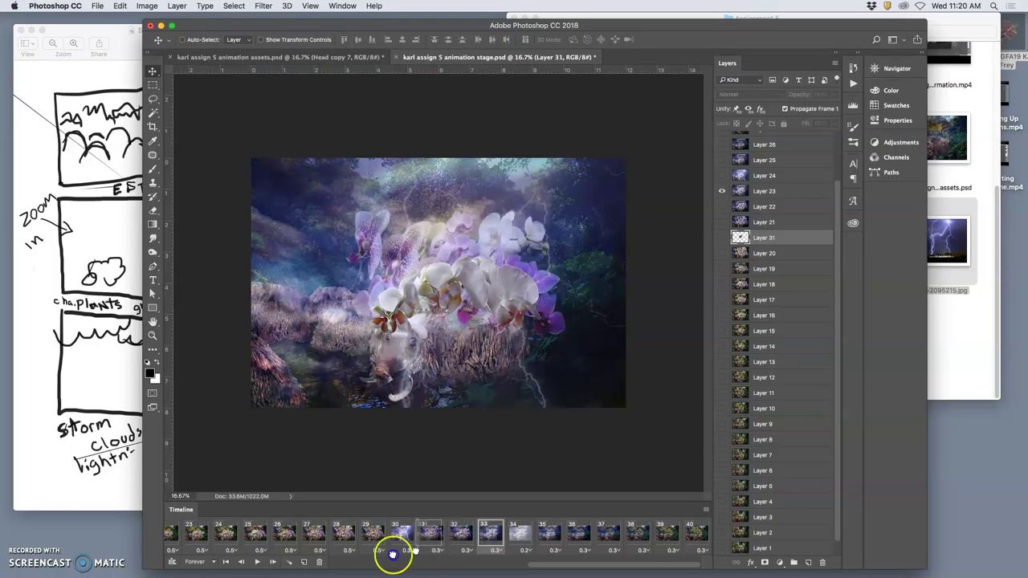
pyautogui.click(490, 535)
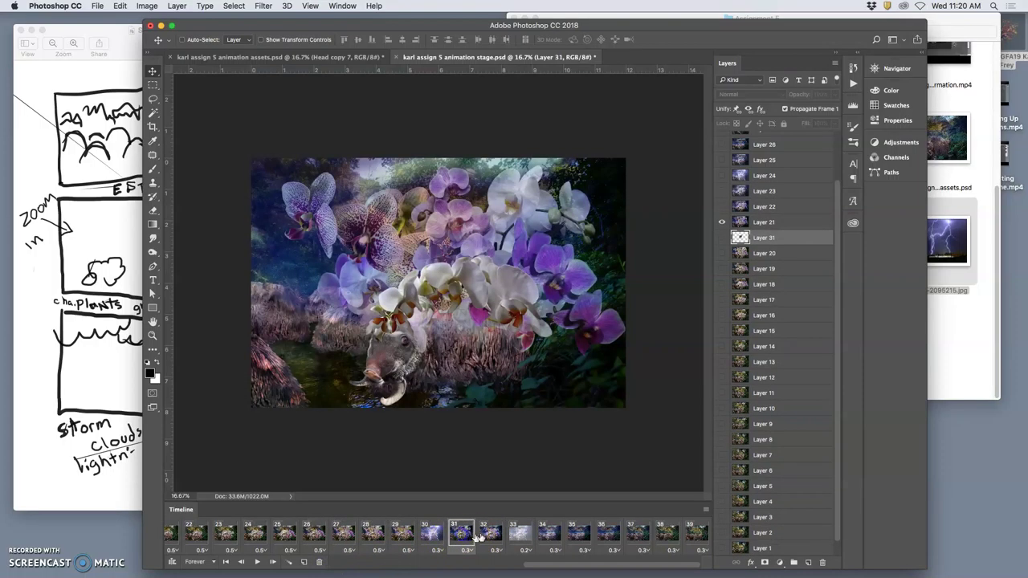
pyautogui.click(518, 536)
pyautogui.click(544, 537)
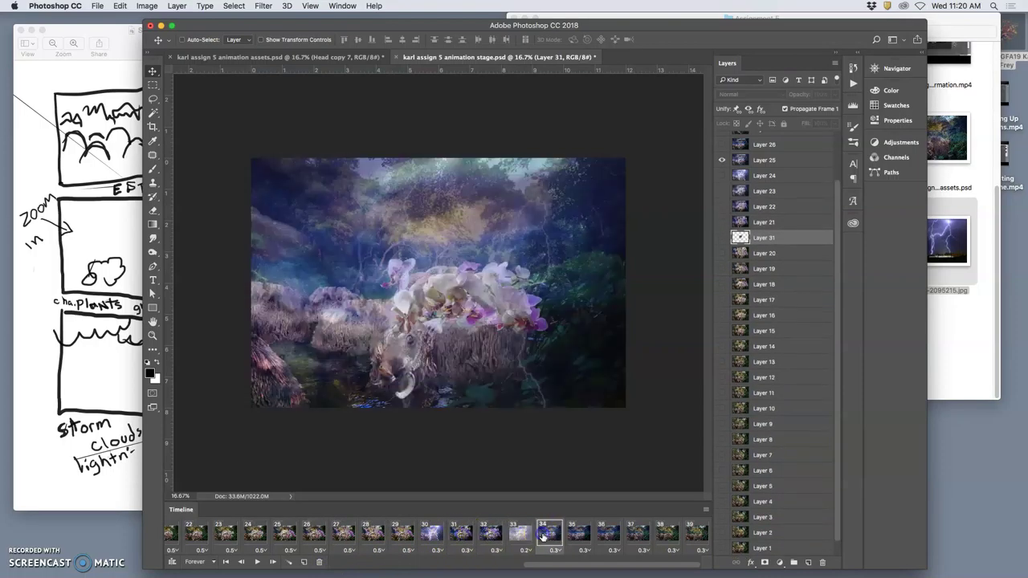
pyautogui.click(573, 535)
pyautogui.click(596, 537)
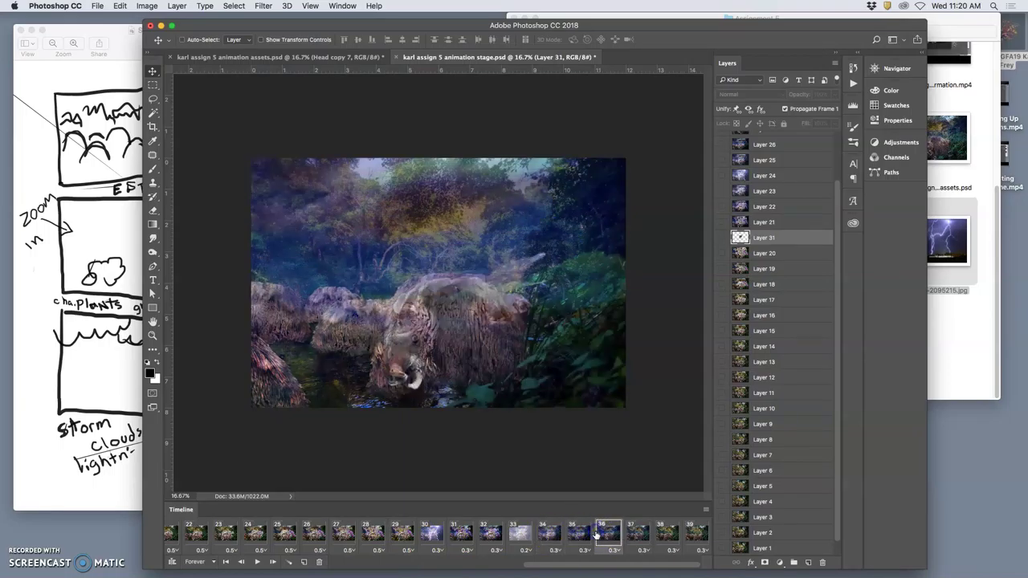
pyautogui.click(632, 535)
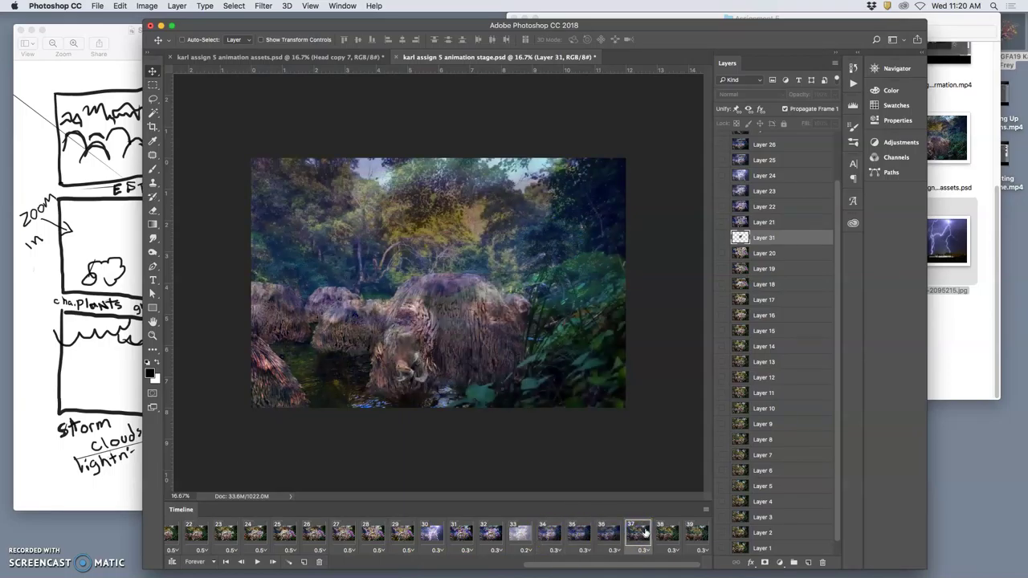
pyautogui.click(660, 531)
pyautogui.click(685, 534)
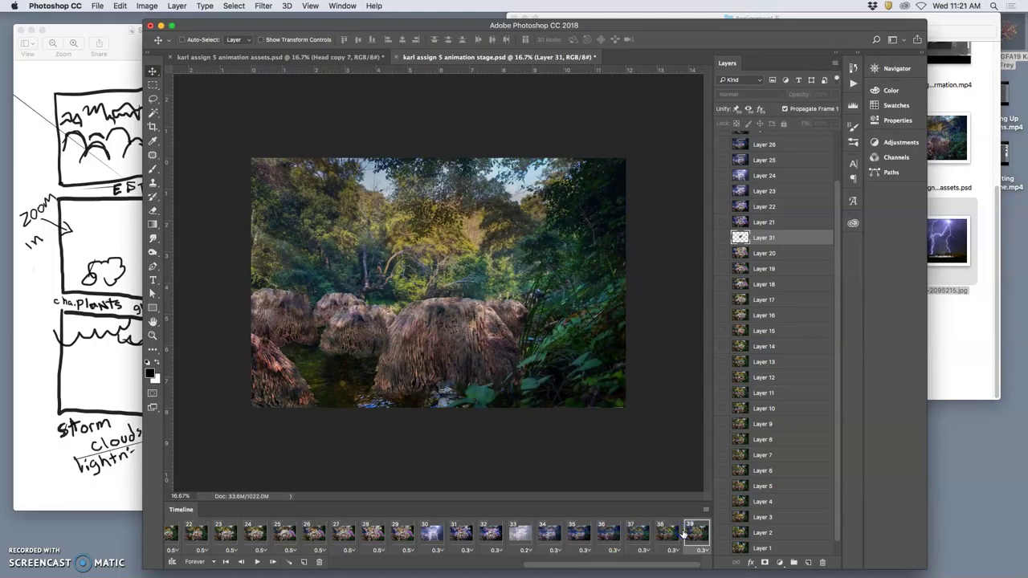
pyautogui.moveTo(682, 534); pyautogui.dragTo(178, 539)
pyautogui.click(257, 561)
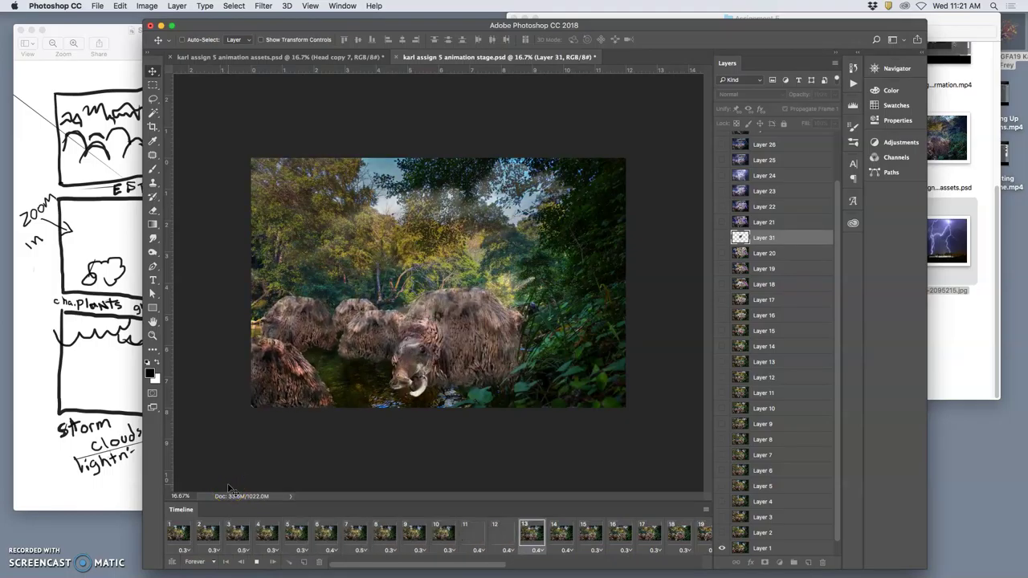
# Stop playback and step through frames 1 to 11, settling on frame 10.
pyautogui.click(256, 561)
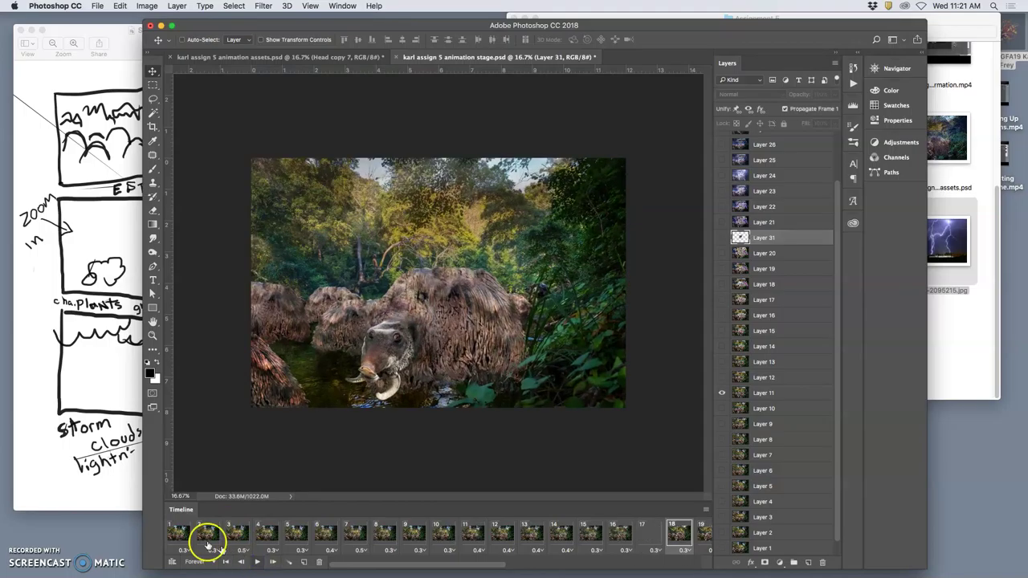
pyautogui.click(183, 535)
pyautogui.click(208, 533)
pyautogui.click(240, 535)
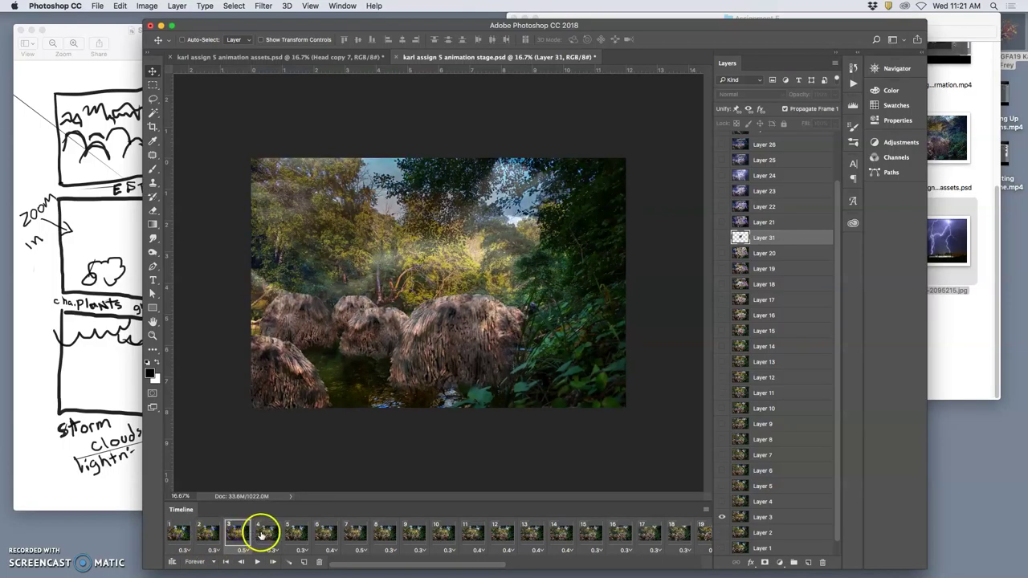
pyautogui.click(265, 534)
pyautogui.click(293, 535)
pyautogui.click(327, 536)
pyautogui.click(354, 536)
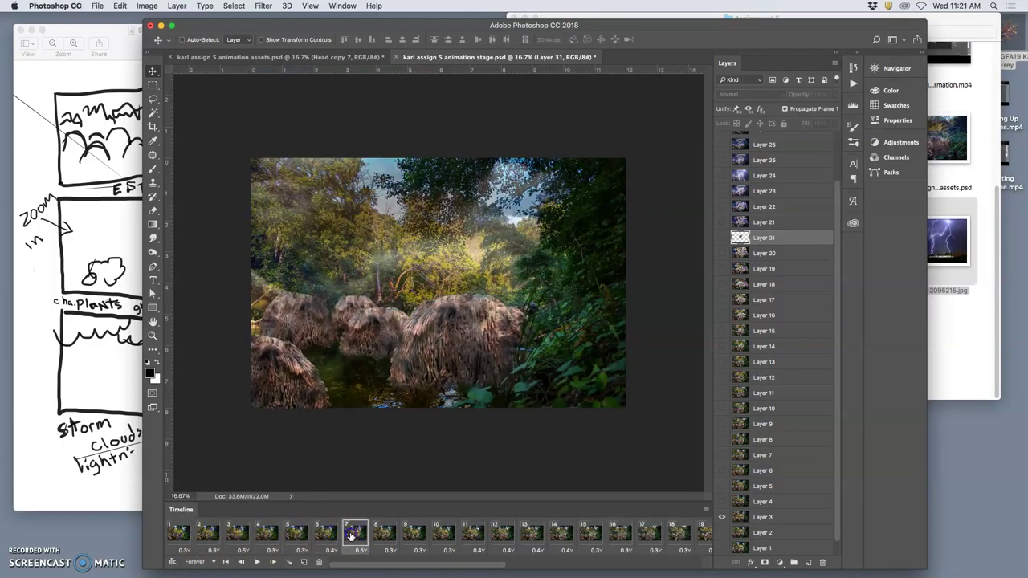
pyautogui.click(387, 534)
pyautogui.click(413, 534)
pyautogui.click(442, 534)
pyautogui.click(472, 534)
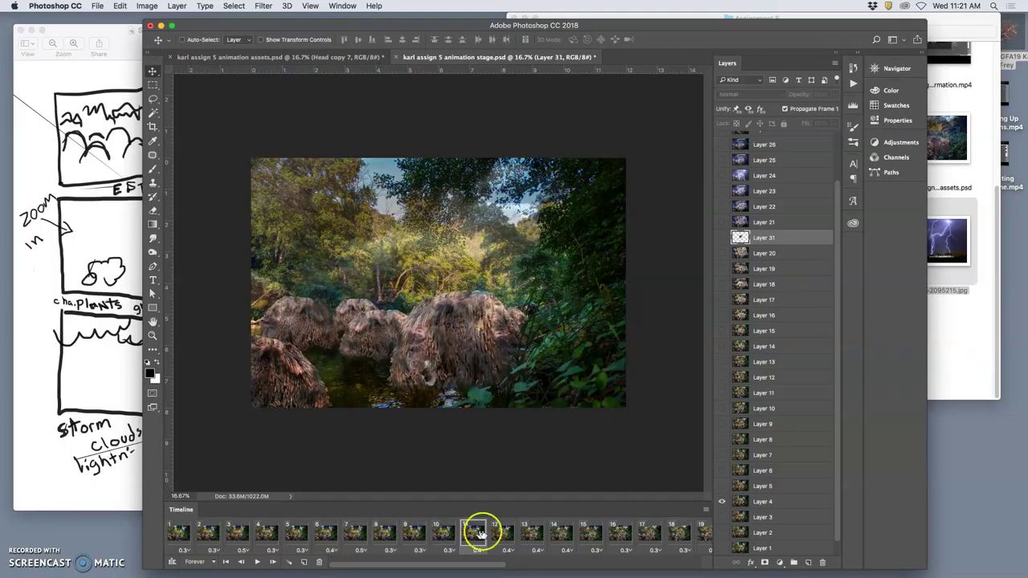
pyautogui.click(443, 534)
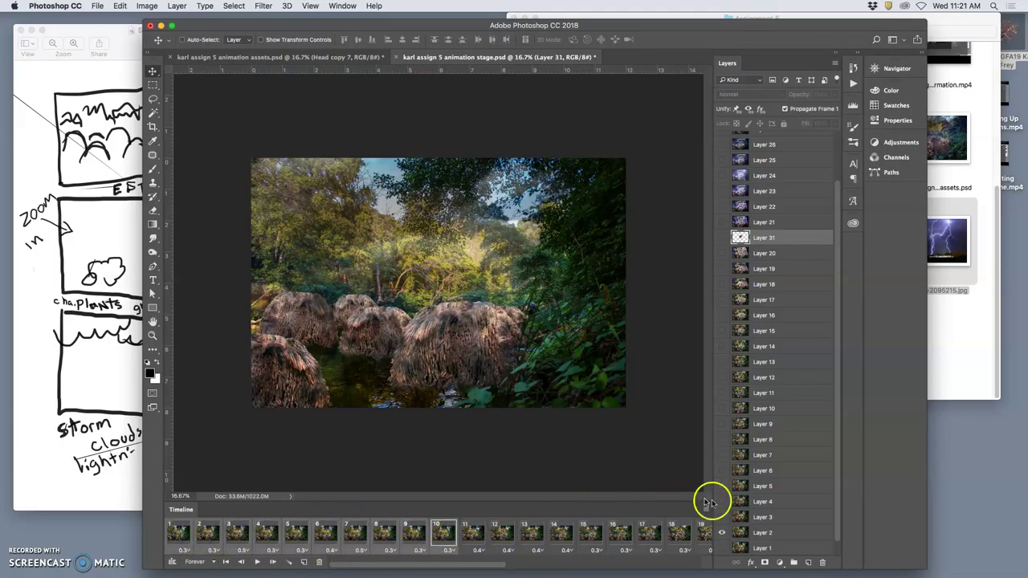
# Copy frame 10 and paste it after itself as new frame 11, then compare frames 10 and 11.
pyautogui.click(708, 510)
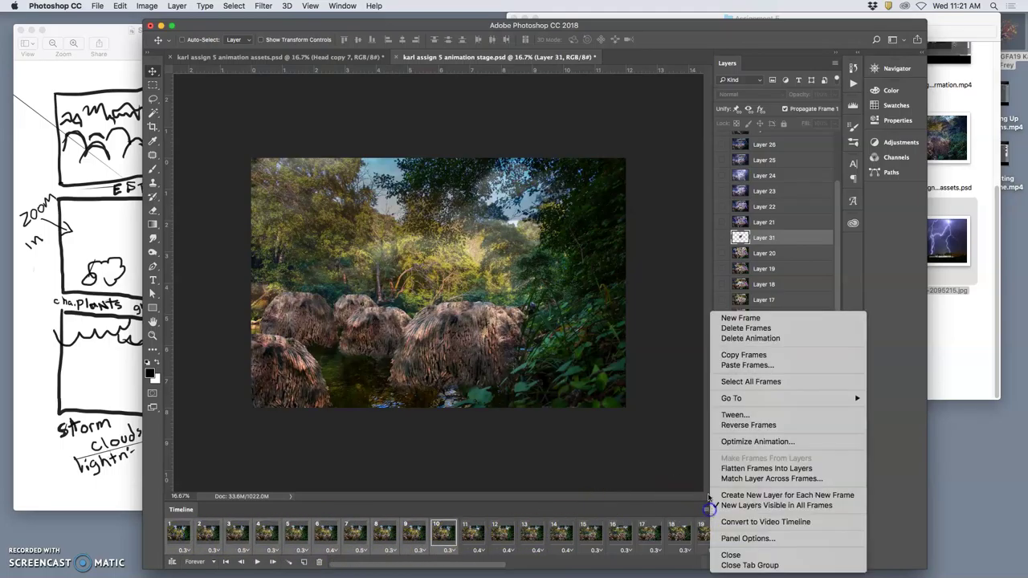
pyautogui.click(723, 356)
pyautogui.click(707, 510)
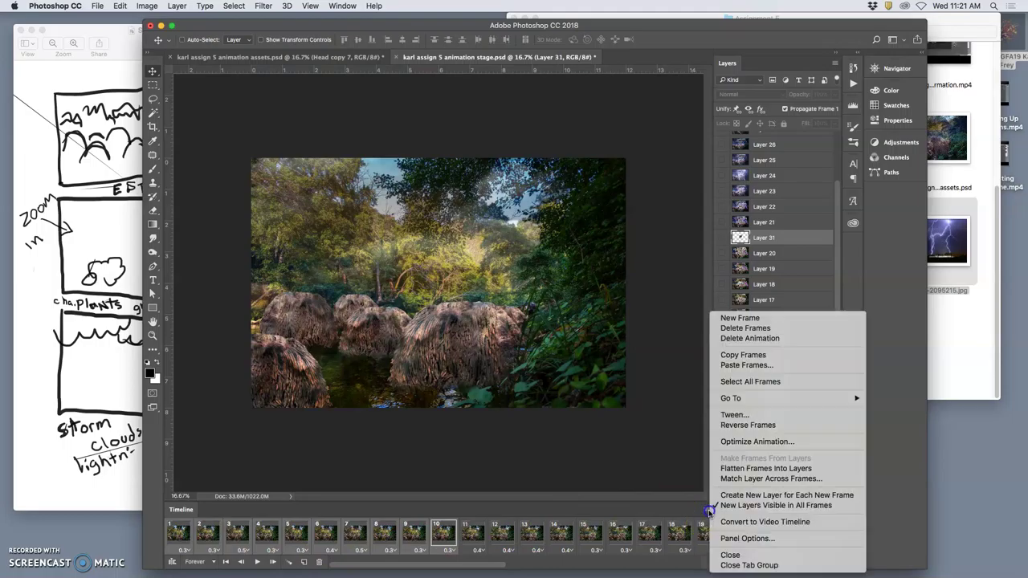
pyautogui.click(723, 368)
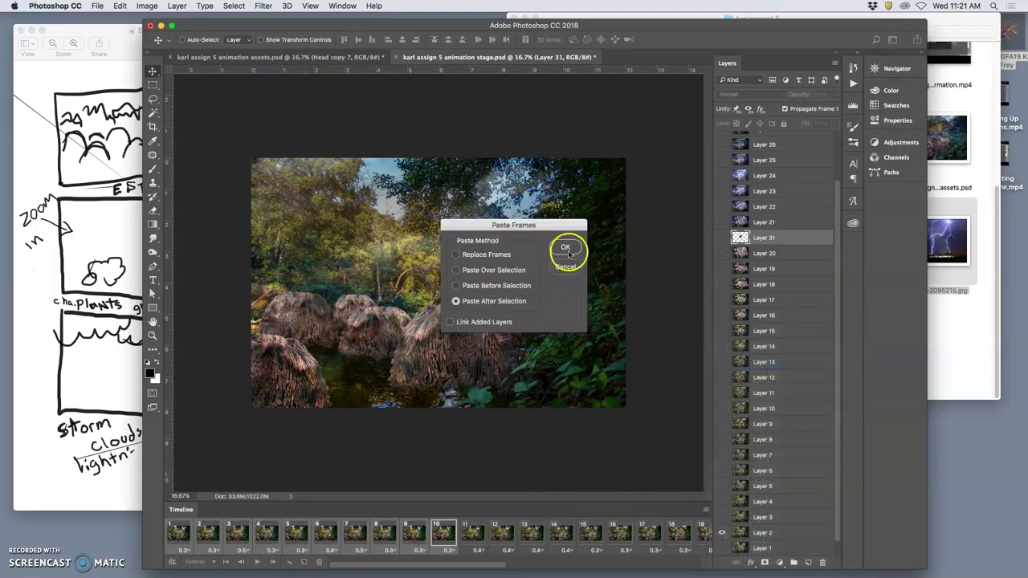
pyautogui.click(566, 247)
pyautogui.click(485, 534)
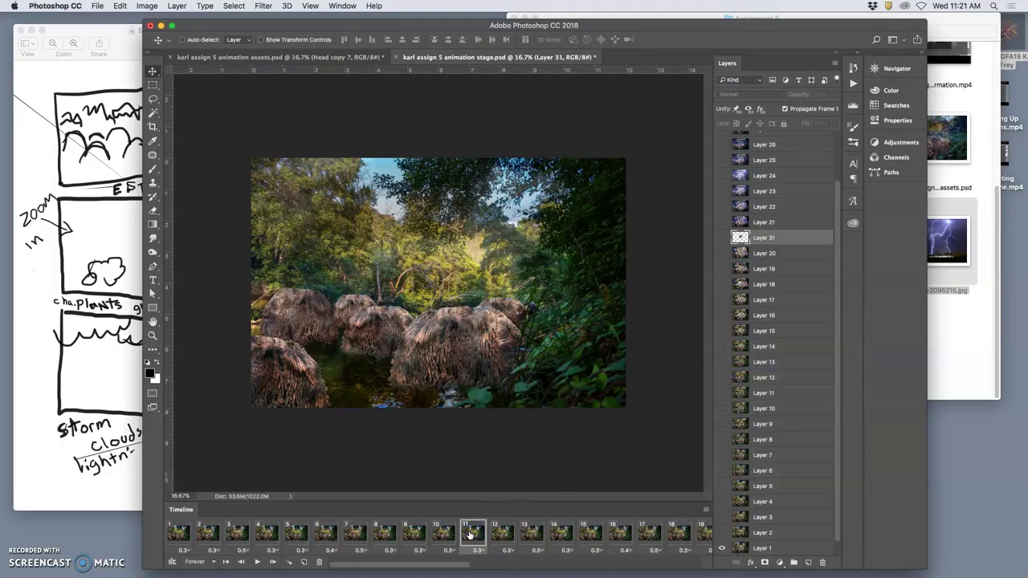
pyautogui.click(443, 533)
pyautogui.click(471, 533)
# Play the animation from frame 1, stop it, and review frames 4 and 5.
pyautogui.click(180, 533)
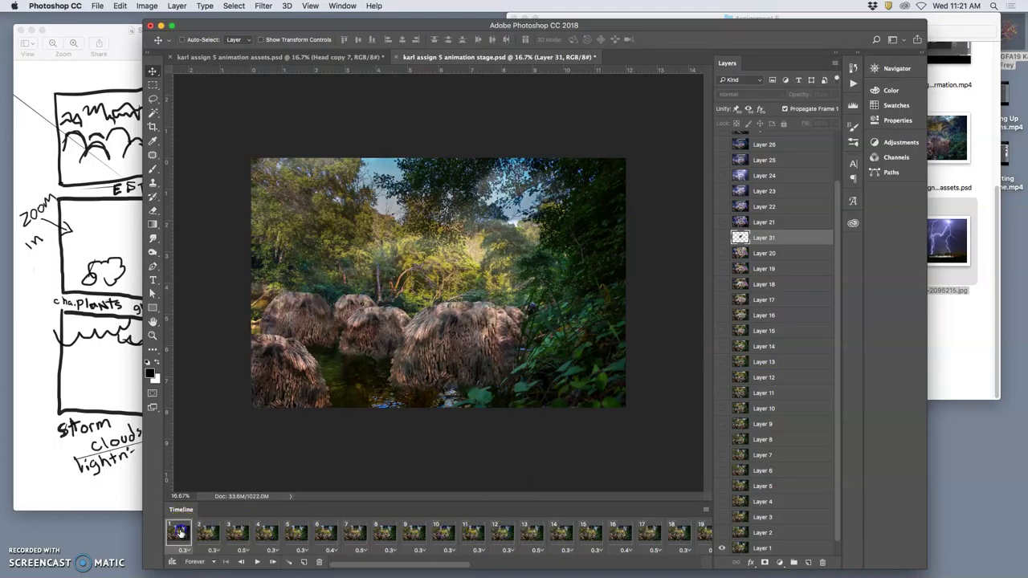
pyautogui.click(255, 563)
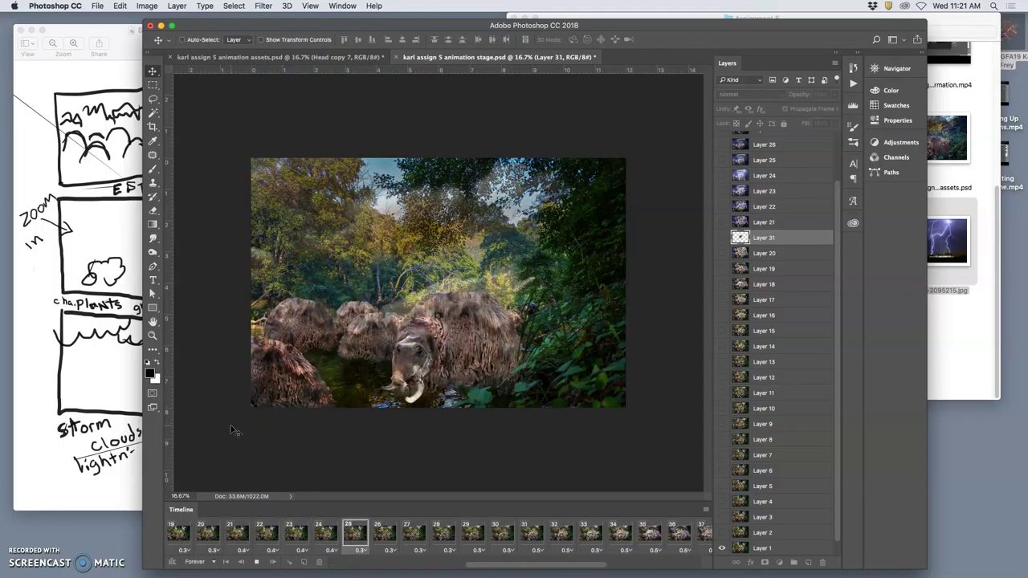
pyautogui.click(258, 562)
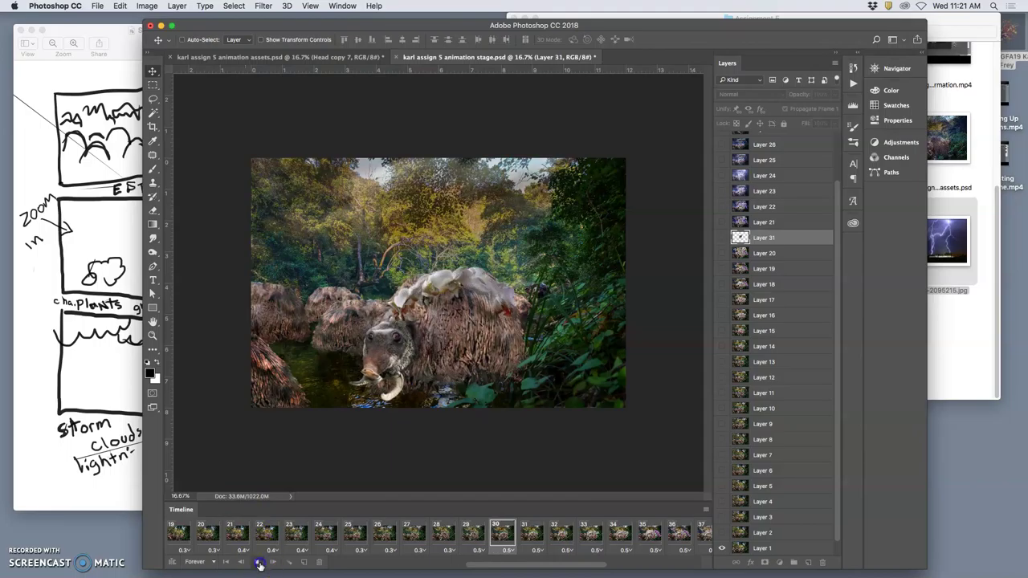
pyautogui.click(266, 534)
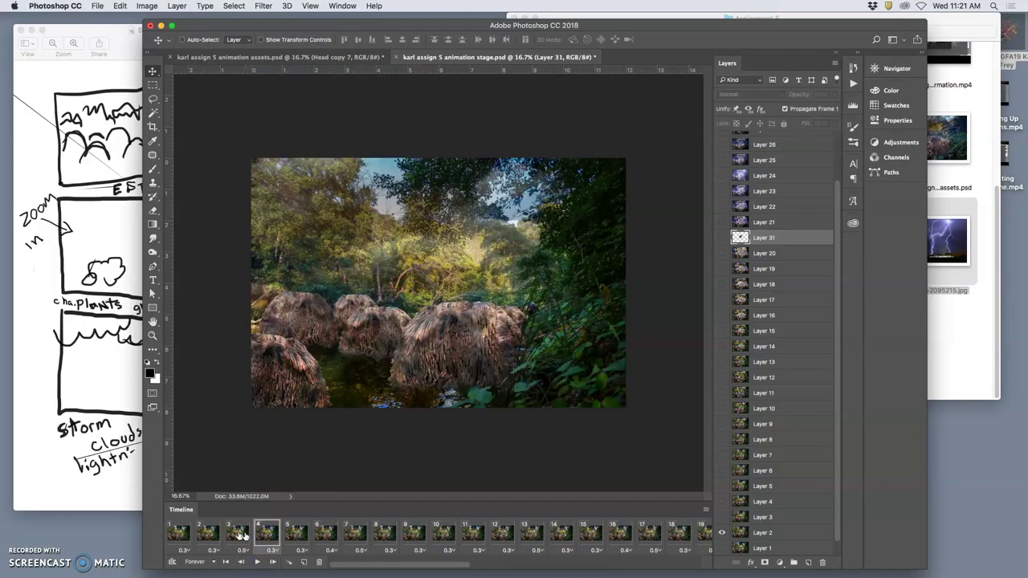
pyautogui.click(288, 532)
pyautogui.click(271, 533)
pyautogui.click(212, 536)
pyautogui.click(178, 535)
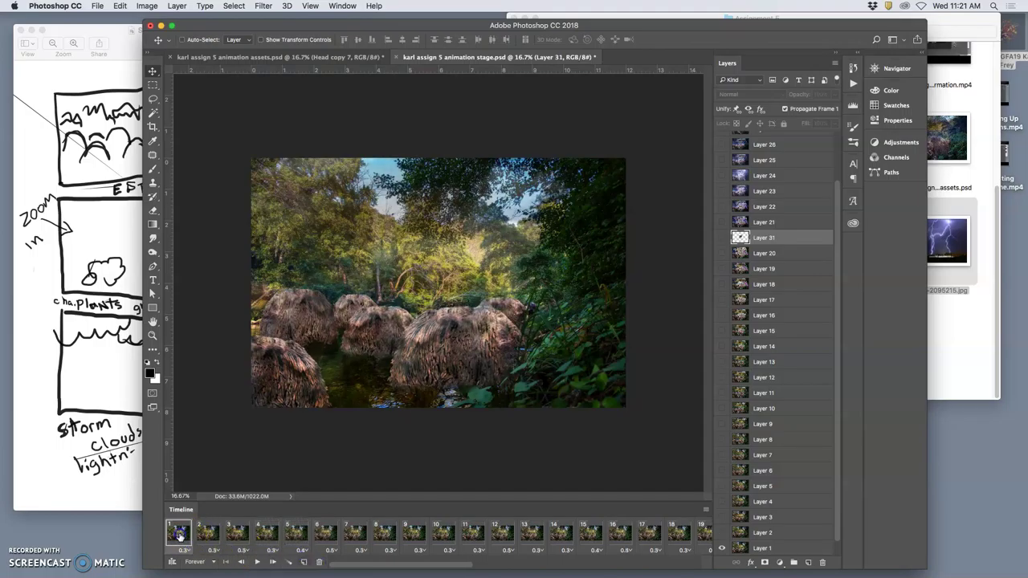
pyautogui.click(252, 561)
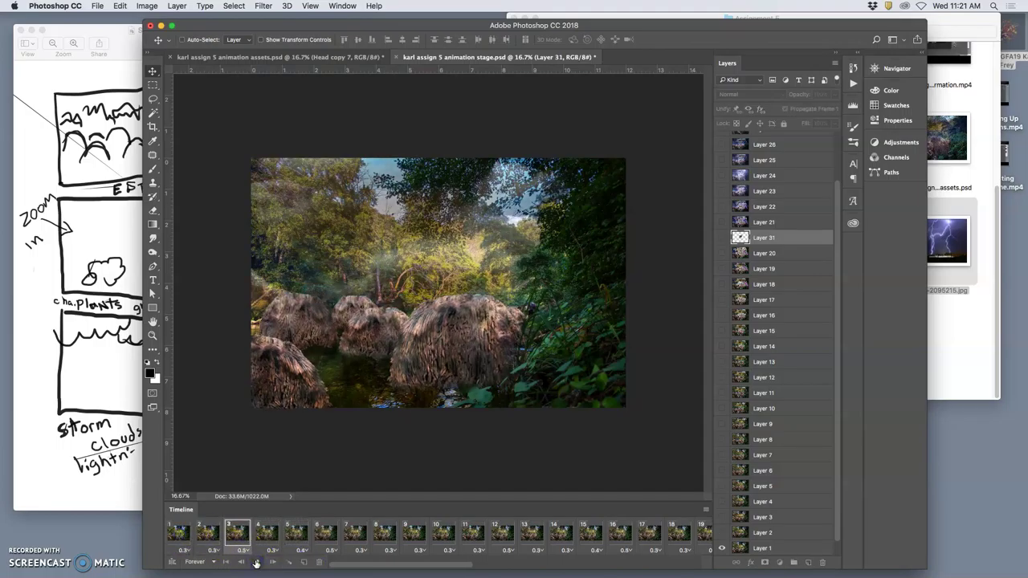
# Replay to frame 11, delete that frame, and play the animation again to check.
pyautogui.click(255, 563)
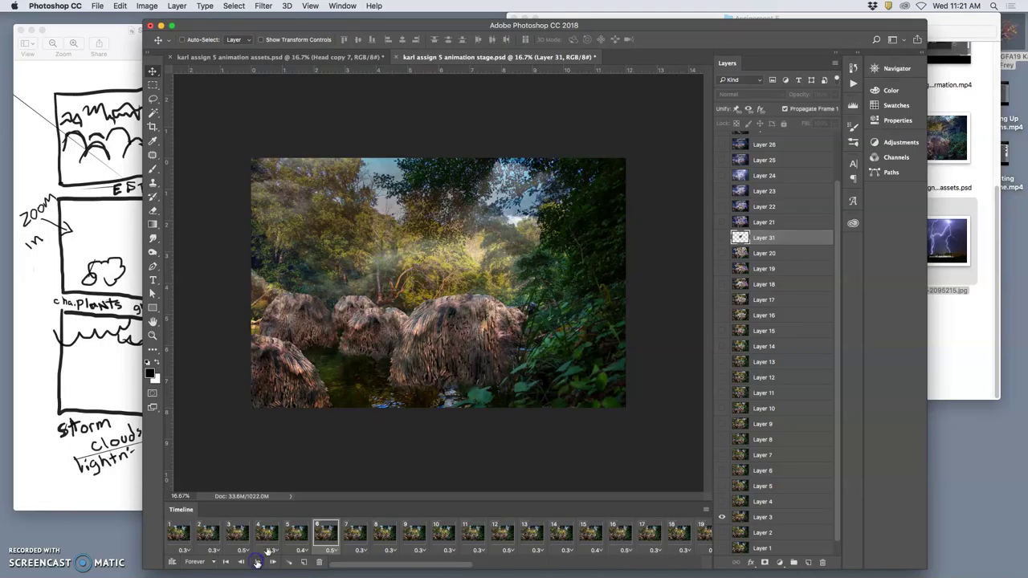
pyautogui.click(319, 564)
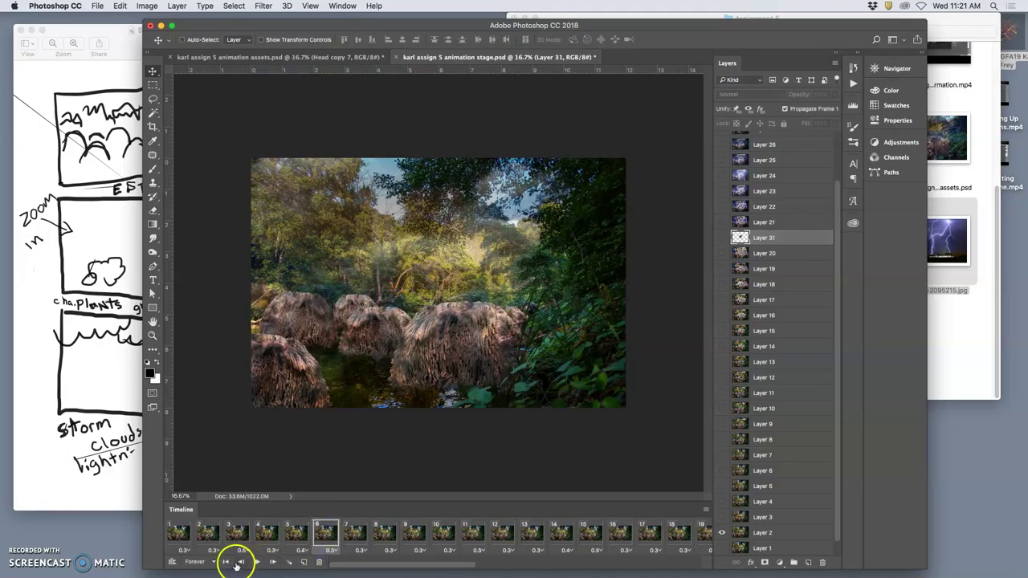
pyautogui.click(187, 537)
pyautogui.click(257, 563)
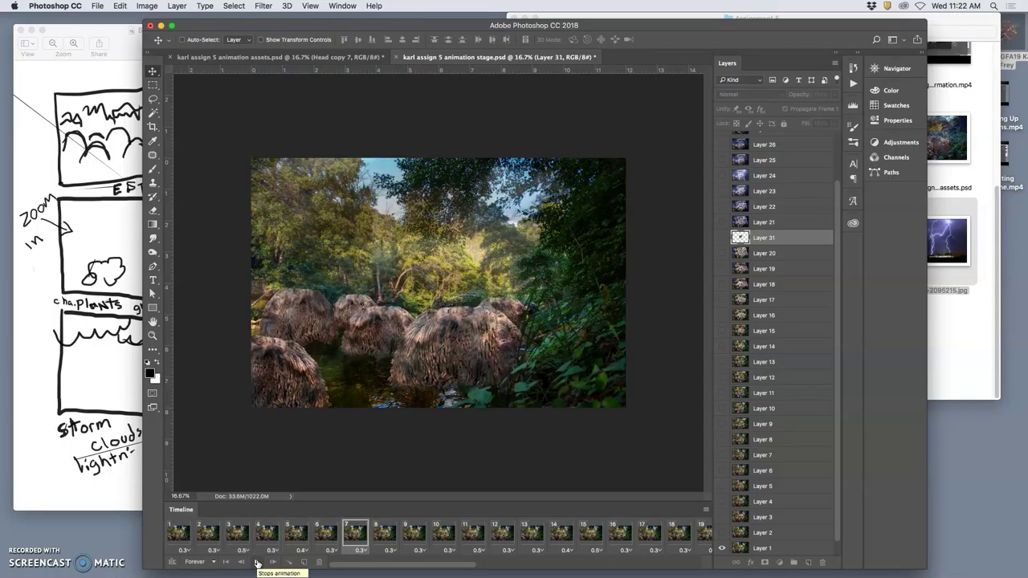
pyautogui.click(257, 563)
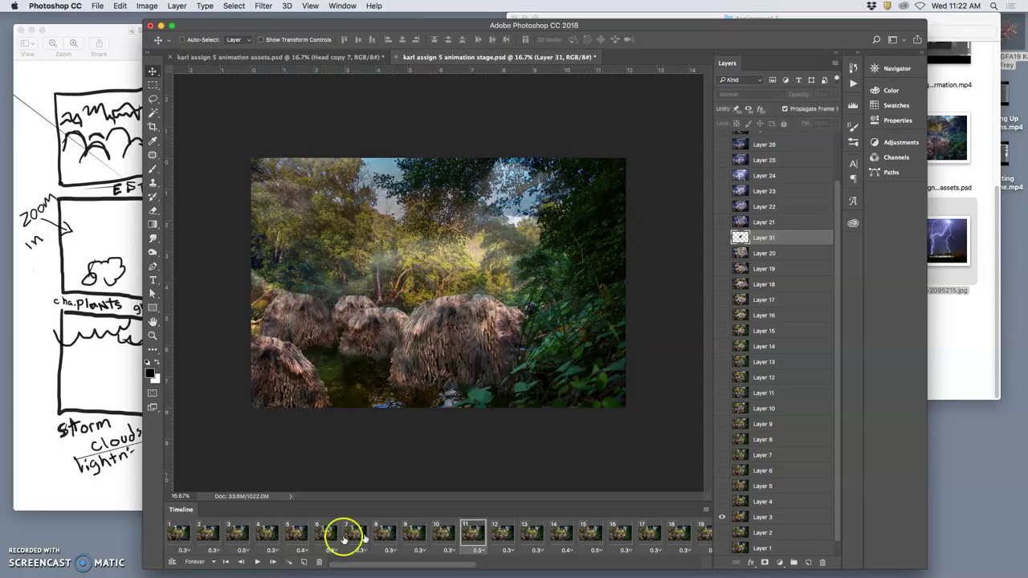
pyautogui.click(318, 563)
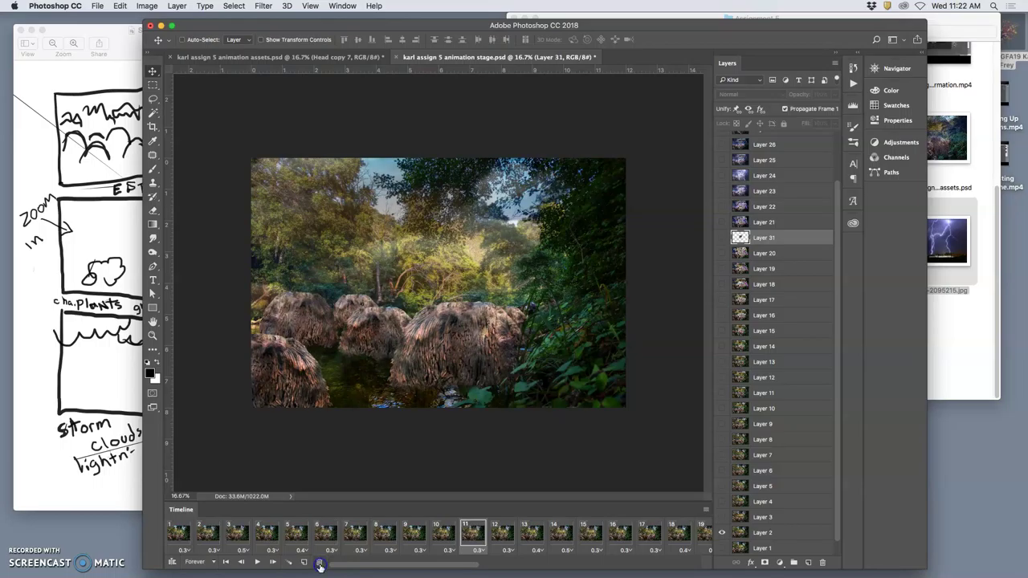
pyautogui.click(257, 564)
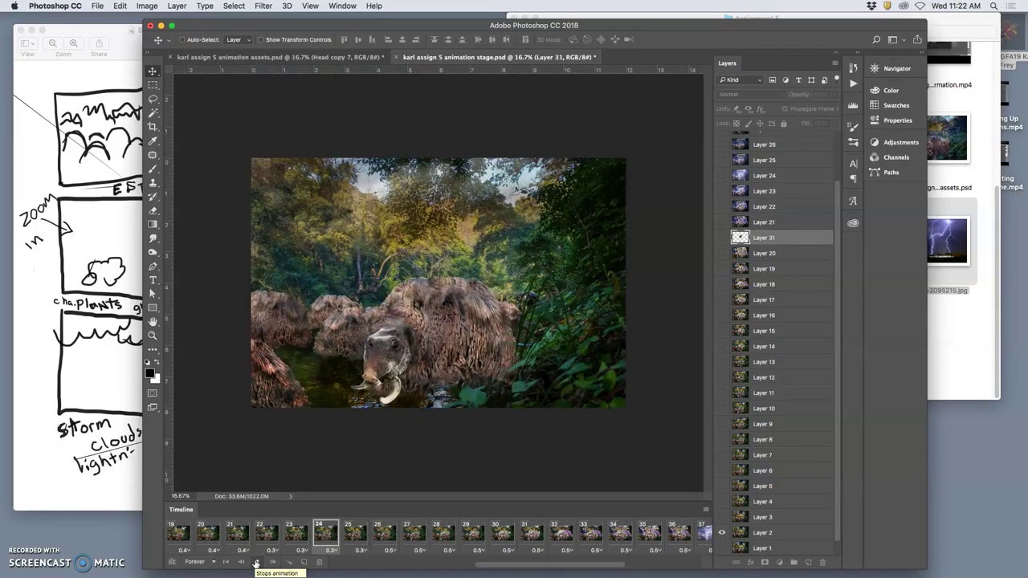
pyautogui.click(257, 563)
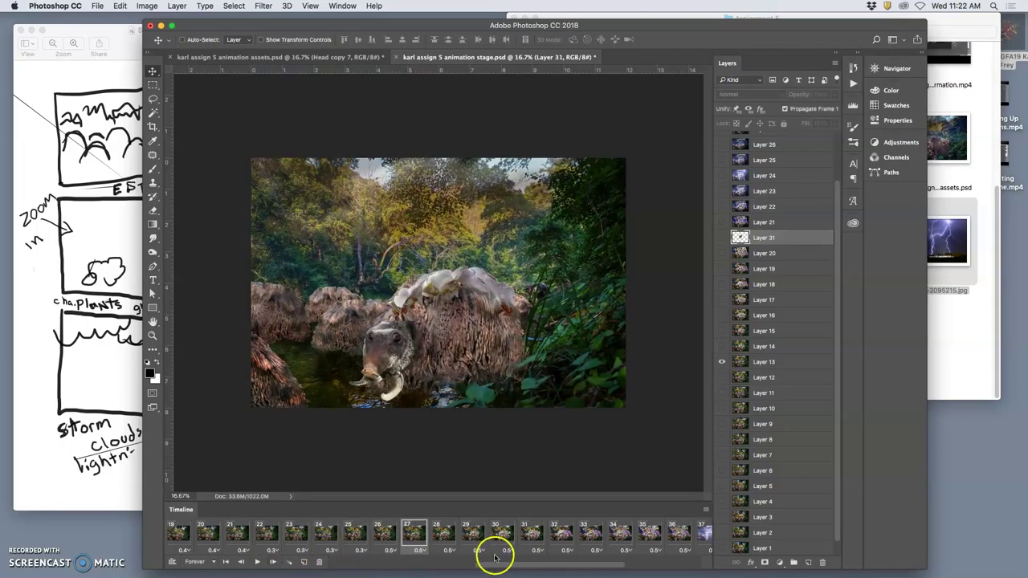
pyautogui.moveTo(488, 567); pyautogui.dragTo(344, 567)
pyautogui.click(181, 534)
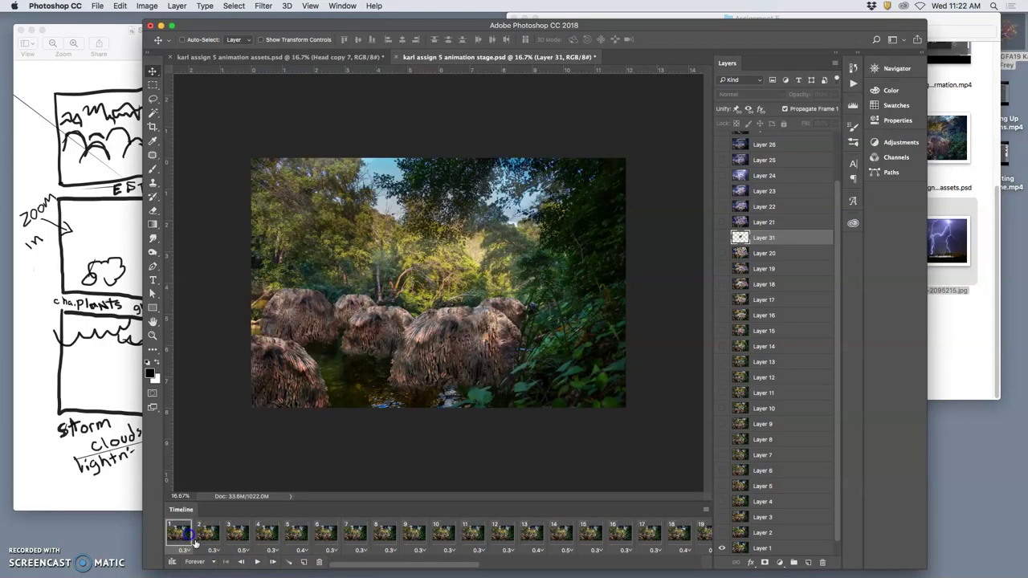
pyautogui.click(258, 562)
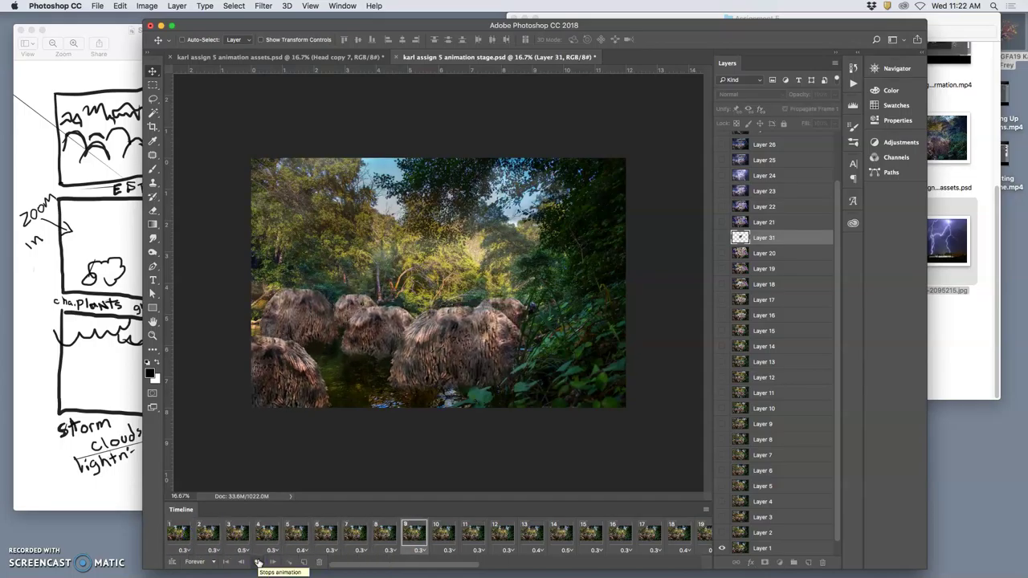
pyautogui.click(257, 562)
pyautogui.click(466, 531)
pyautogui.click(443, 535)
pyautogui.click(472, 536)
pyautogui.click(498, 530)
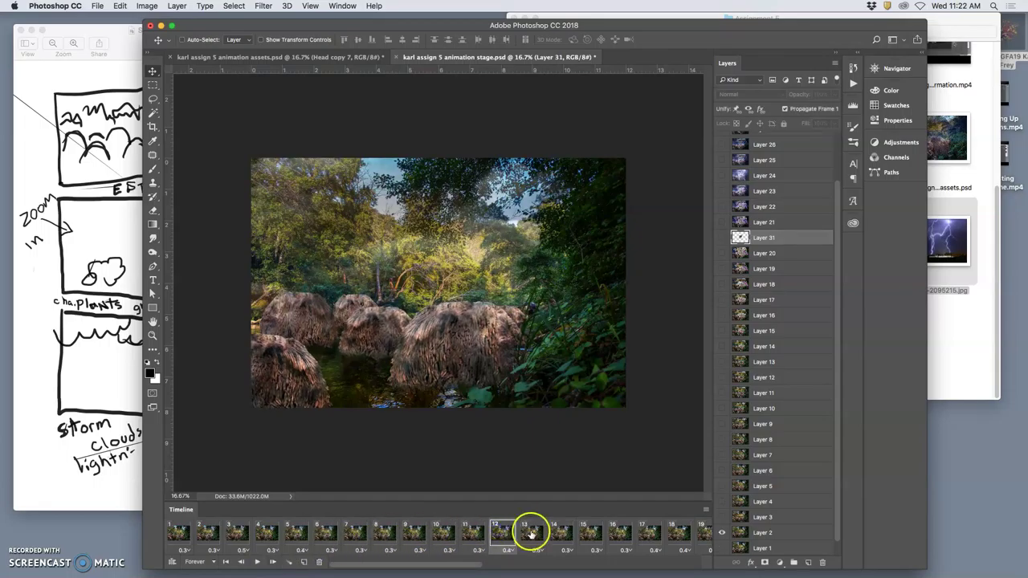
pyautogui.click(530, 532)
pyautogui.click(560, 534)
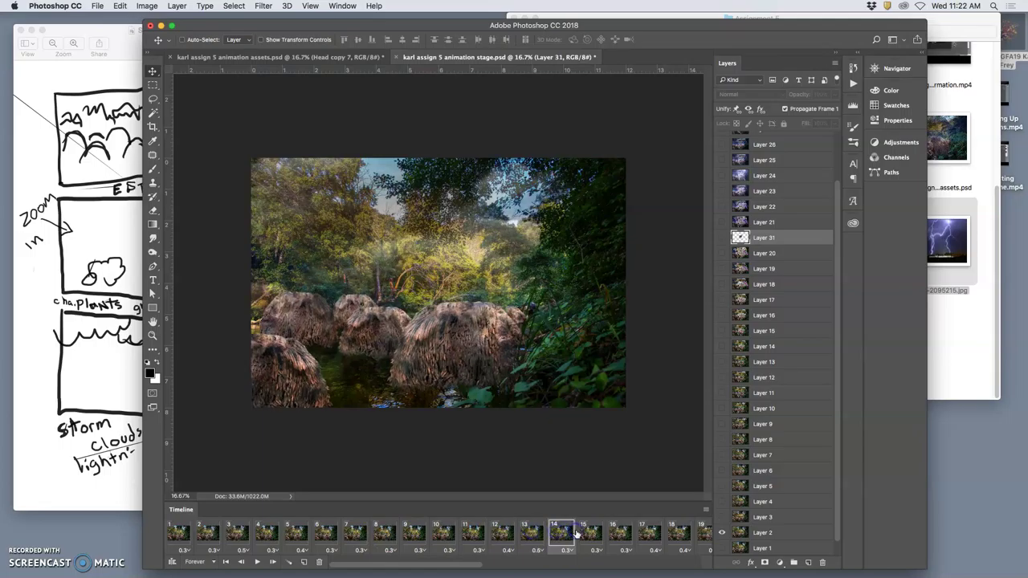
pyautogui.click(585, 533)
pyautogui.click(615, 532)
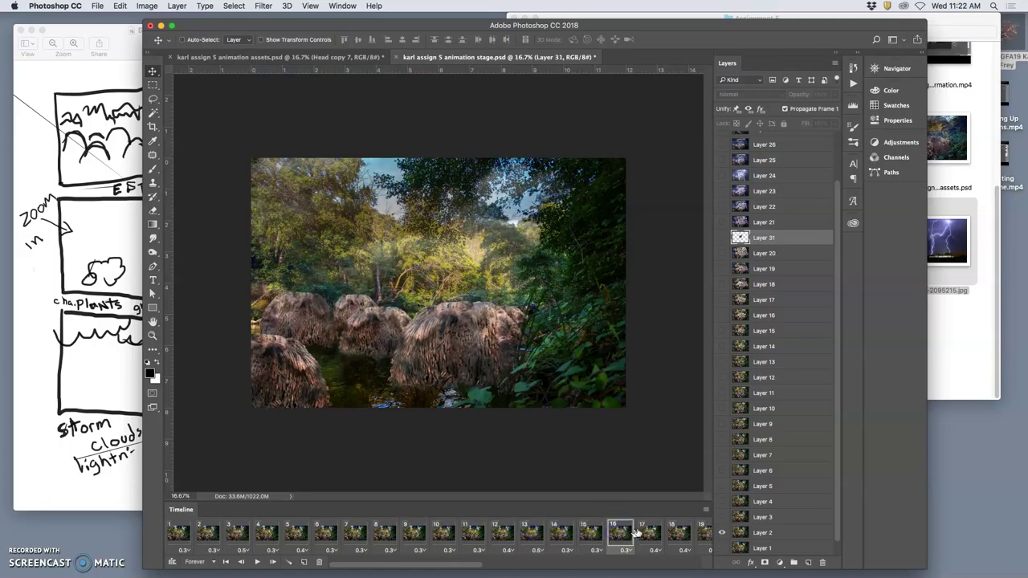
pyautogui.click(645, 532)
pyautogui.click(634, 533)
pyautogui.click(593, 534)
pyautogui.click(564, 537)
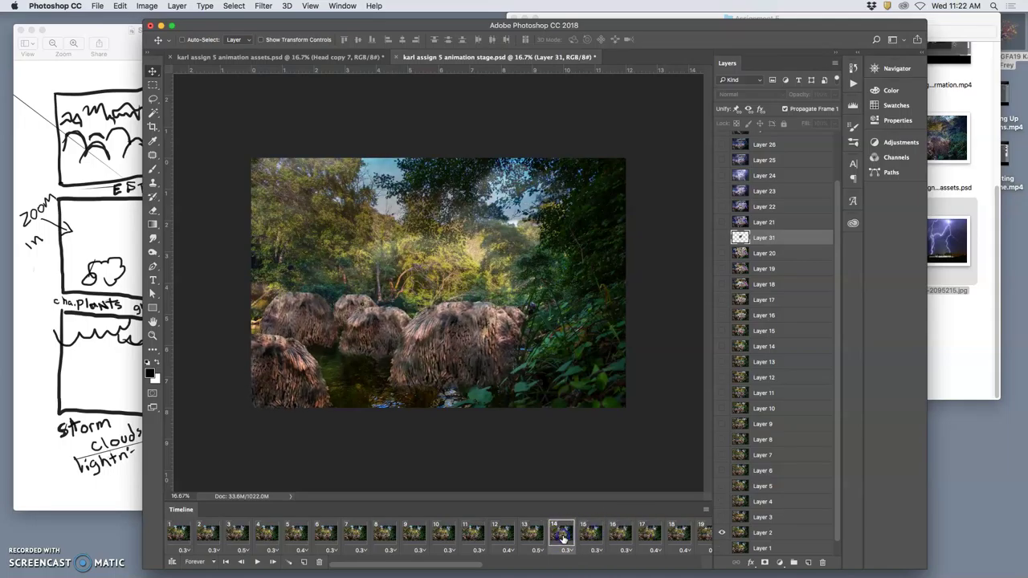
pyautogui.click(591, 536)
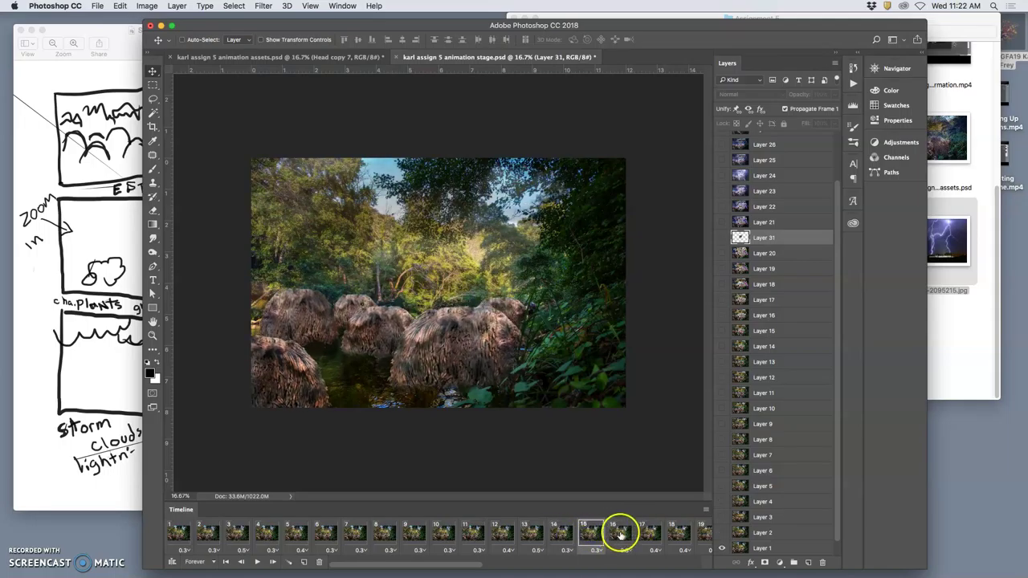
pyautogui.click(619, 535)
pyautogui.click(563, 536)
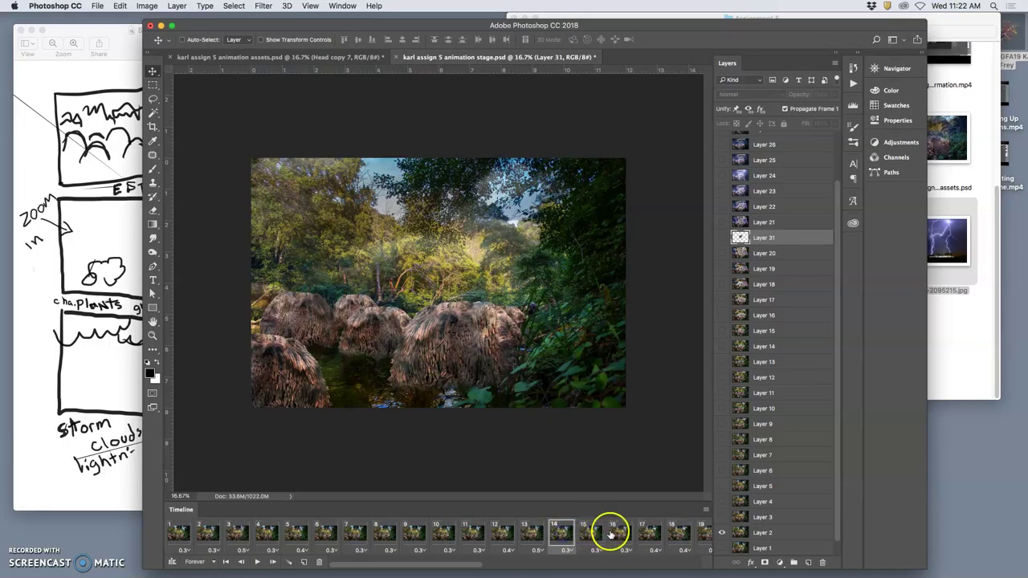
pyautogui.click(591, 535)
pyautogui.click(533, 535)
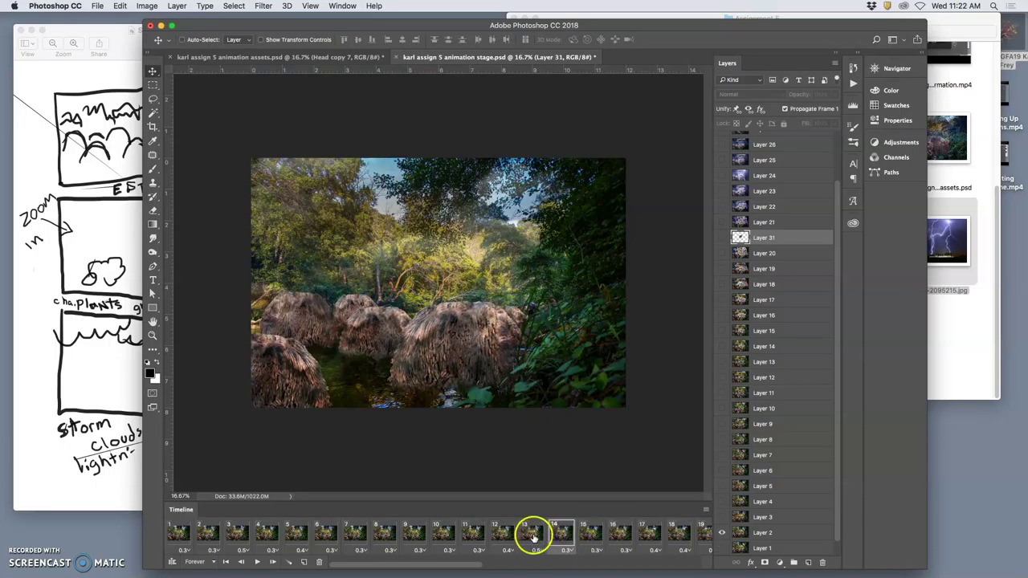
pyautogui.click(500, 535)
pyautogui.click(475, 536)
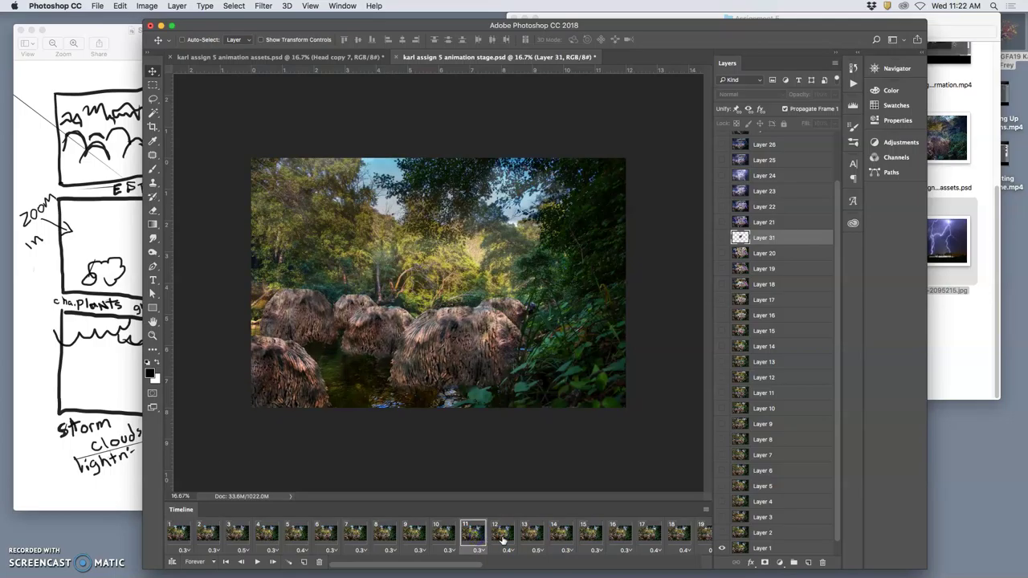
# Set frame 7's delay to 0.5 seconds, leaving frame 8's timing unchanged for now.
pyautogui.click(535, 538)
pyautogui.click(385, 536)
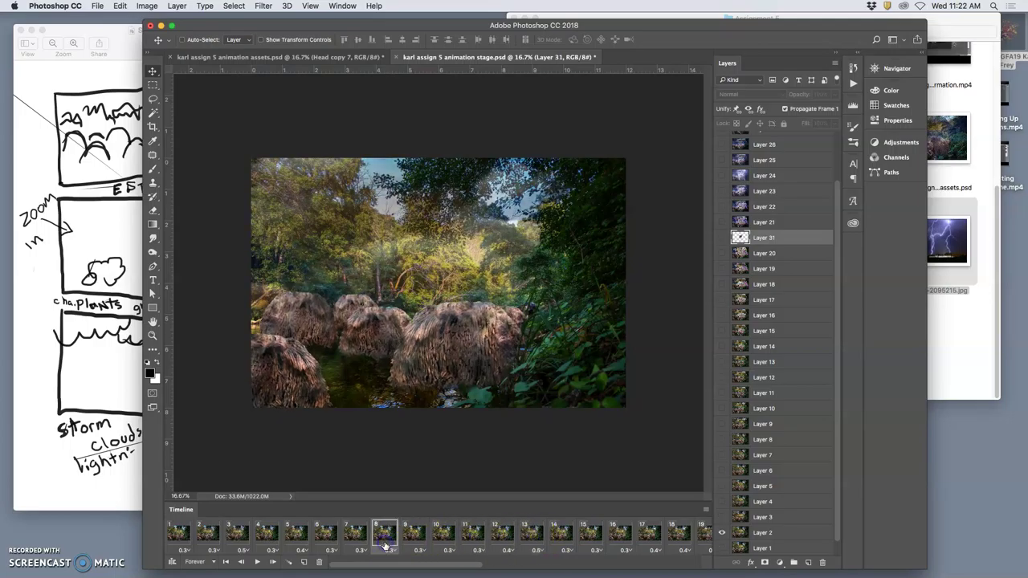
pyautogui.click(385, 546)
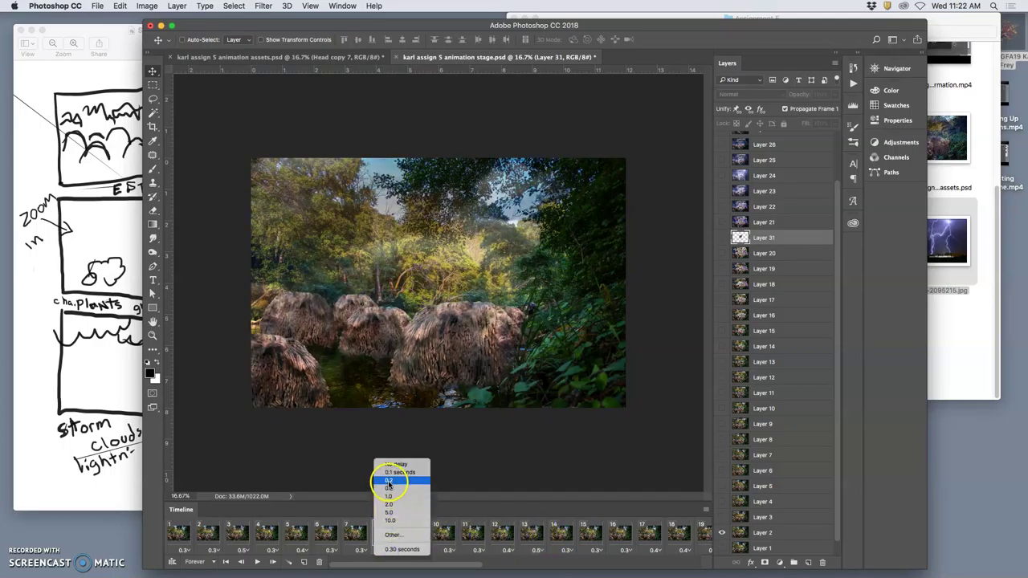
pyautogui.click(351, 546)
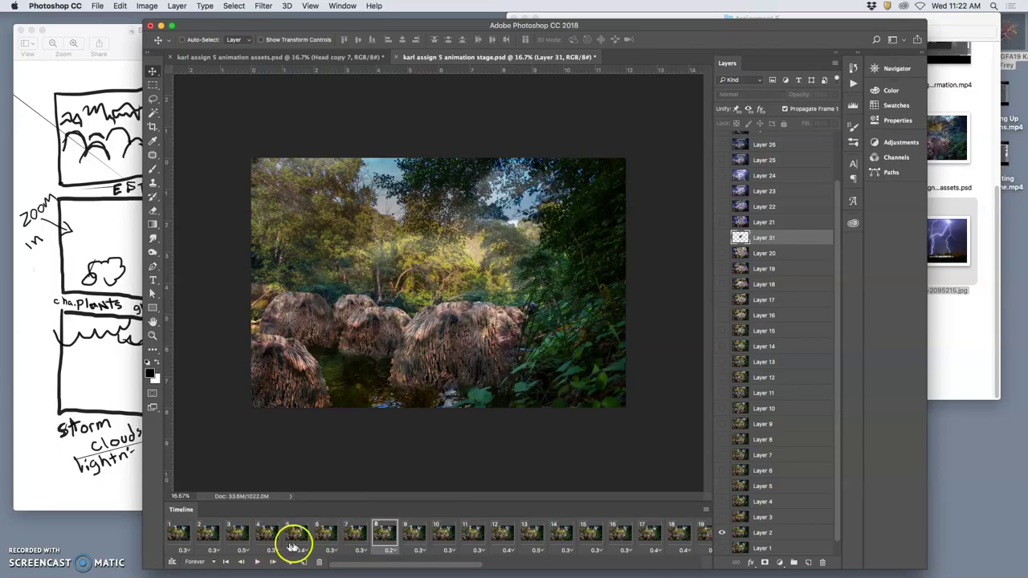
pyautogui.click(352, 535)
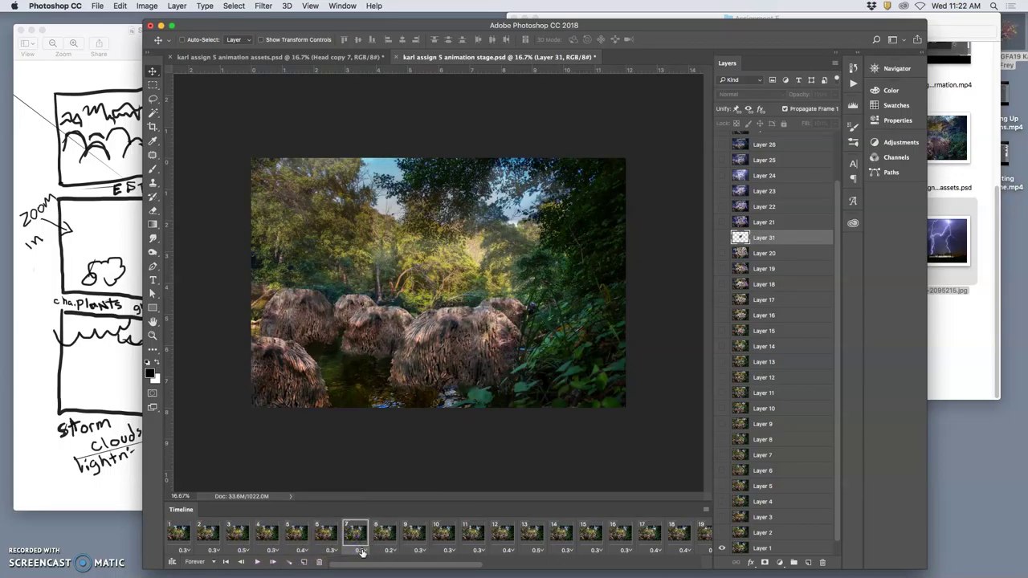
pyautogui.click(362, 552)
pyautogui.click(362, 492)
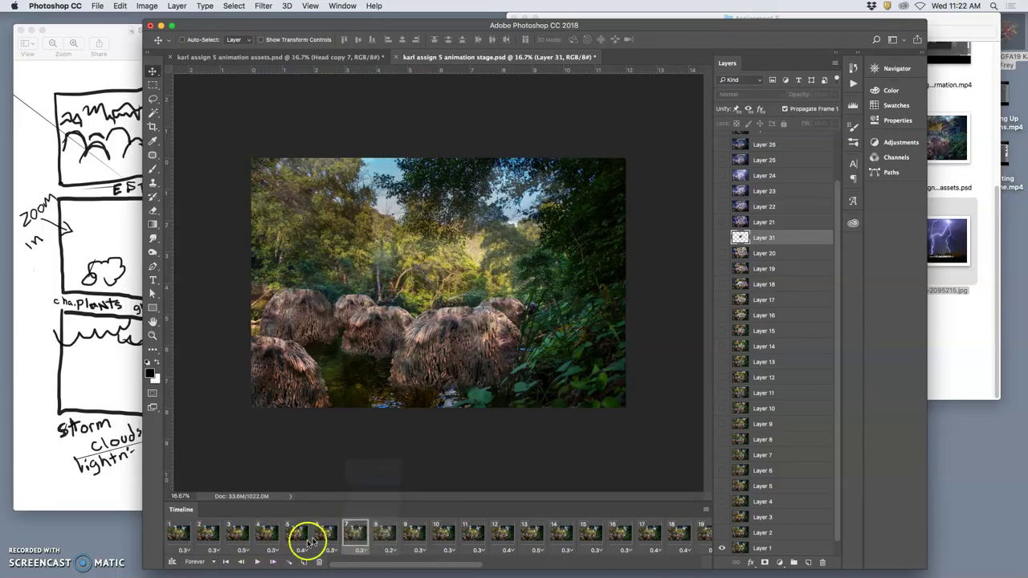
# Preview the timing from frame 1, then set frame 8's delay to 0.5 seconds.
pyautogui.click(181, 535)
pyautogui.click(257, 563)
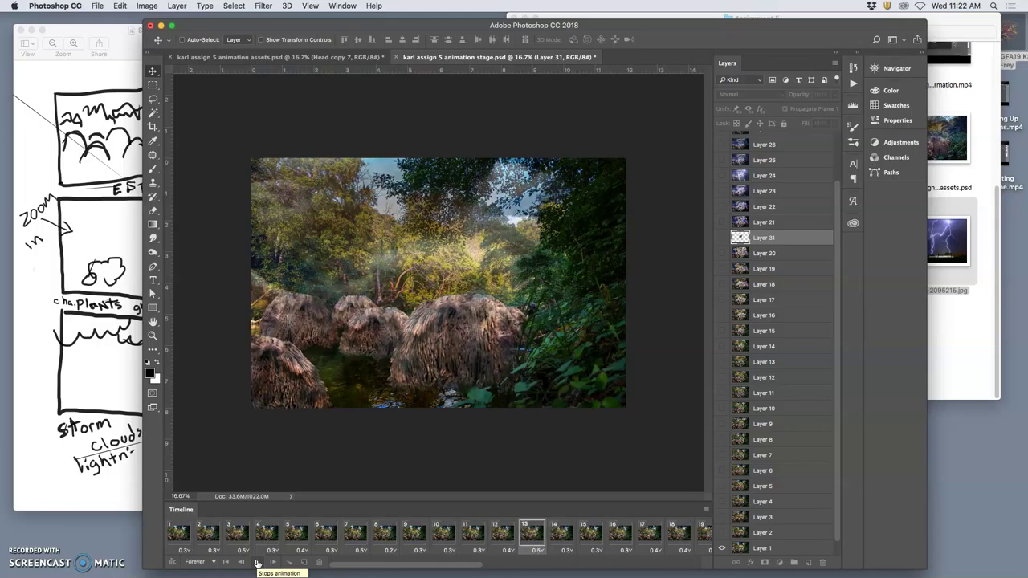
pyautogui.click(257, 563)
pyautogui.click(406, 534)
pyautogui.click(392, 542)
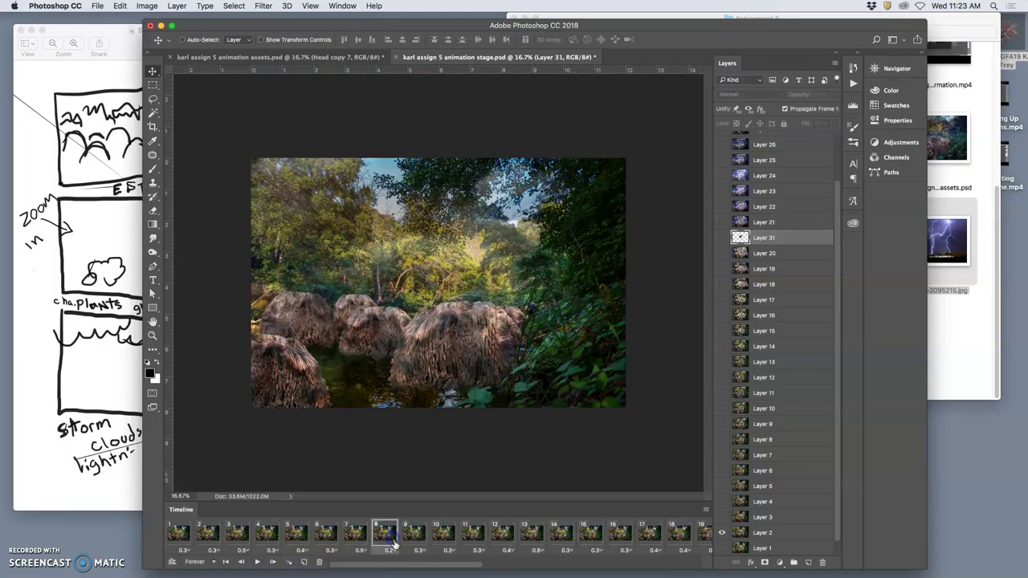
pyautogui.click(391, 551)
pyautogui.click(376, 504)
# Move the hazy light-ray frame 14 so it sits between frames 6 and 7.
pyautogui.click(255, 563)
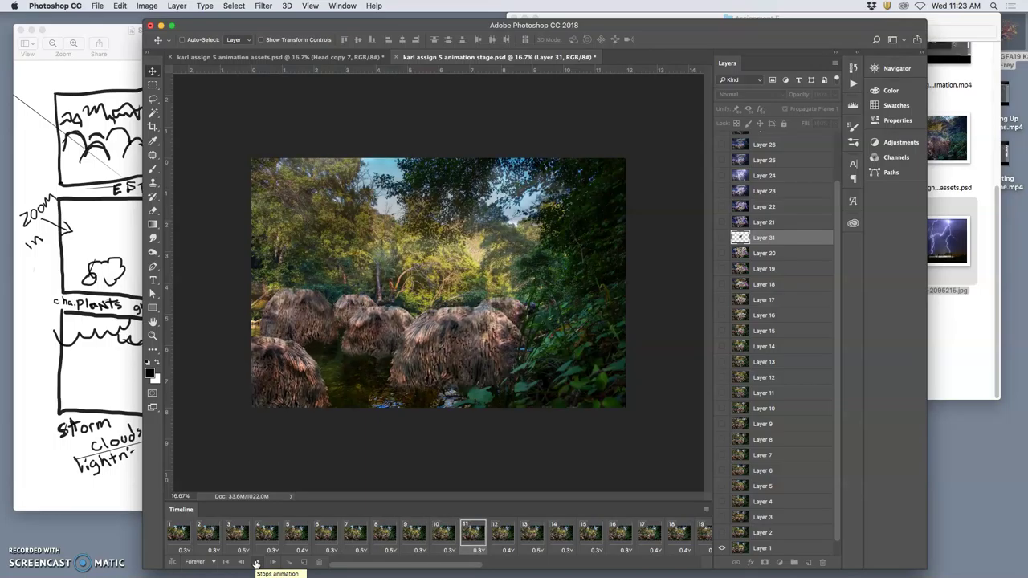
pyautogui.click(394, 544)
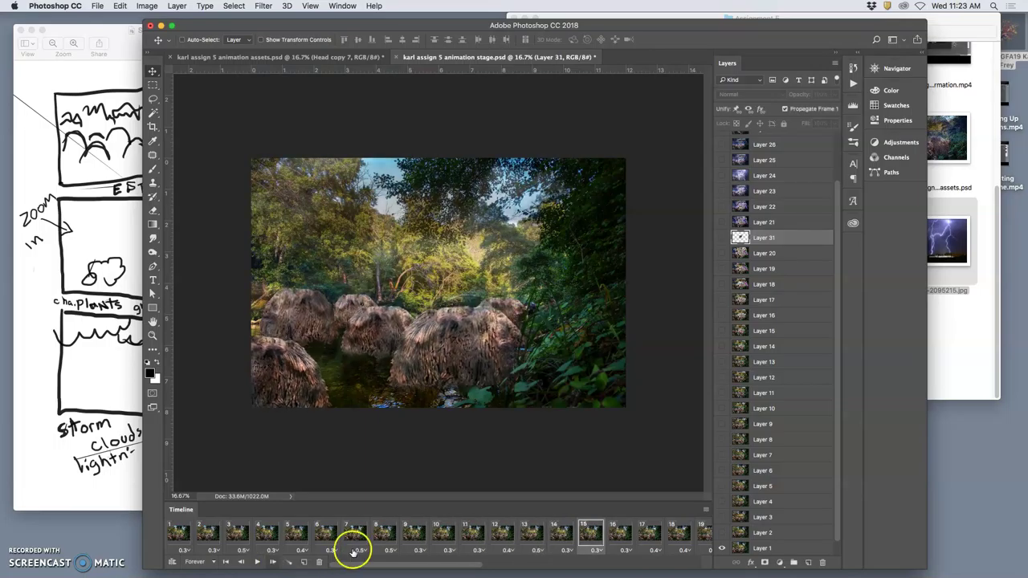
pyautogui.click(443, 533)
pyautogui.click(538, 534)
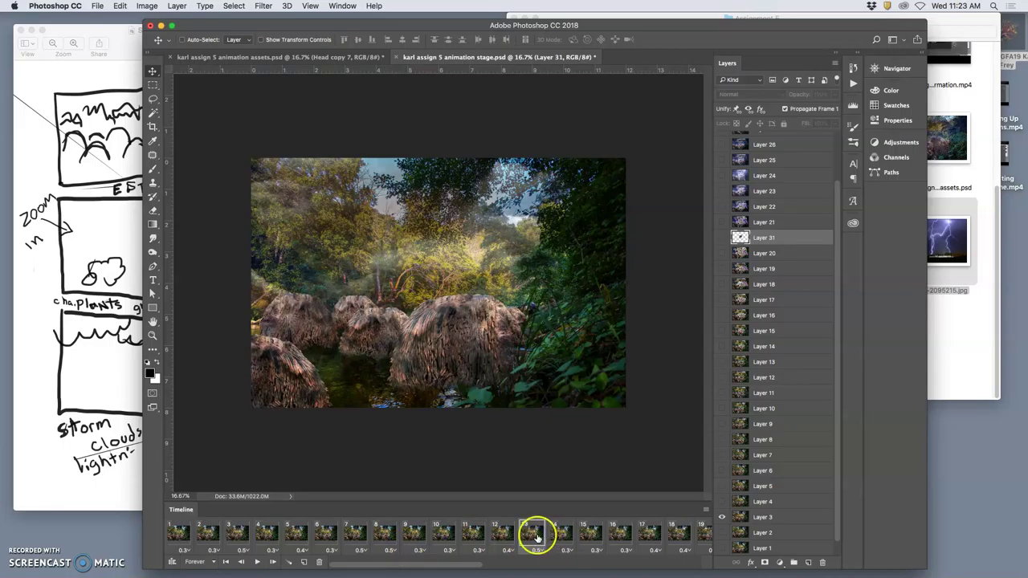
pyautogui.click(566, 534)
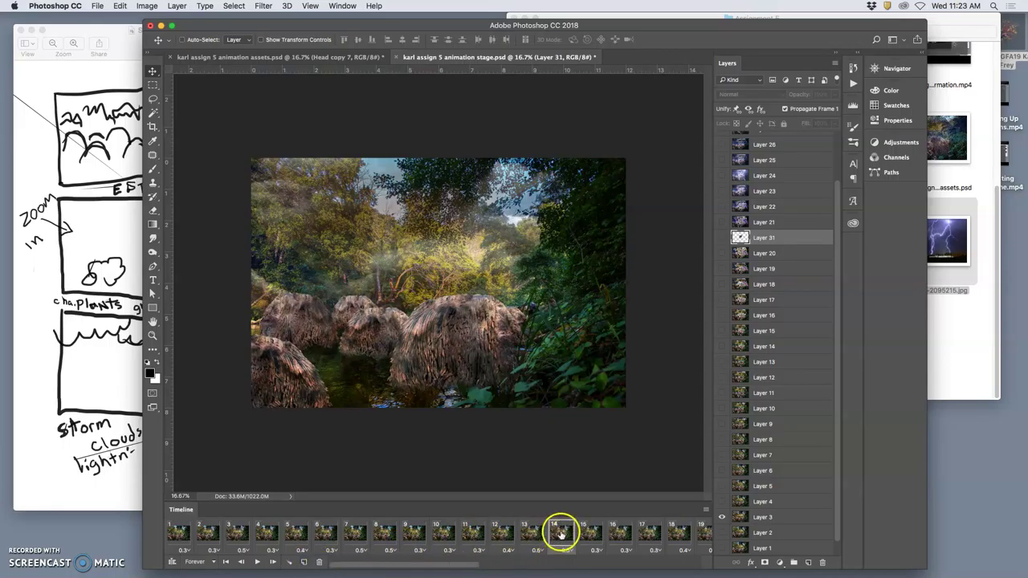
pyautogui.moveTo(562, 533); pyautogui.dragTo(294, 535)
# Check frames 6–8 after the reorder, then play the animation from frame 1.
pyautogui.click(327, 534)
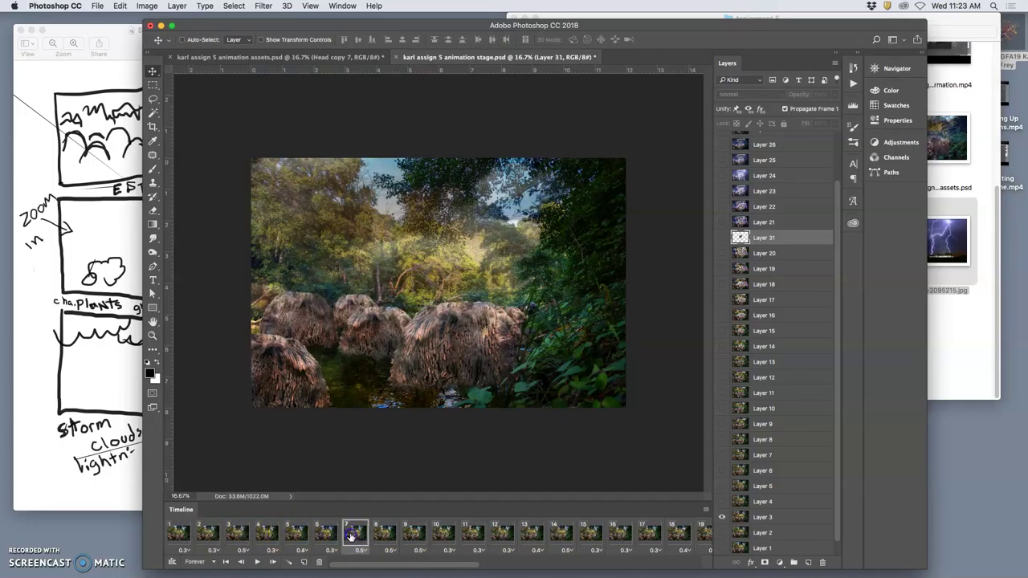
pyautogui.click(351, 534)
pyautogui.click(382, 534)
pyautogui.click(193, 533)
pyautogui.click(255, 562)
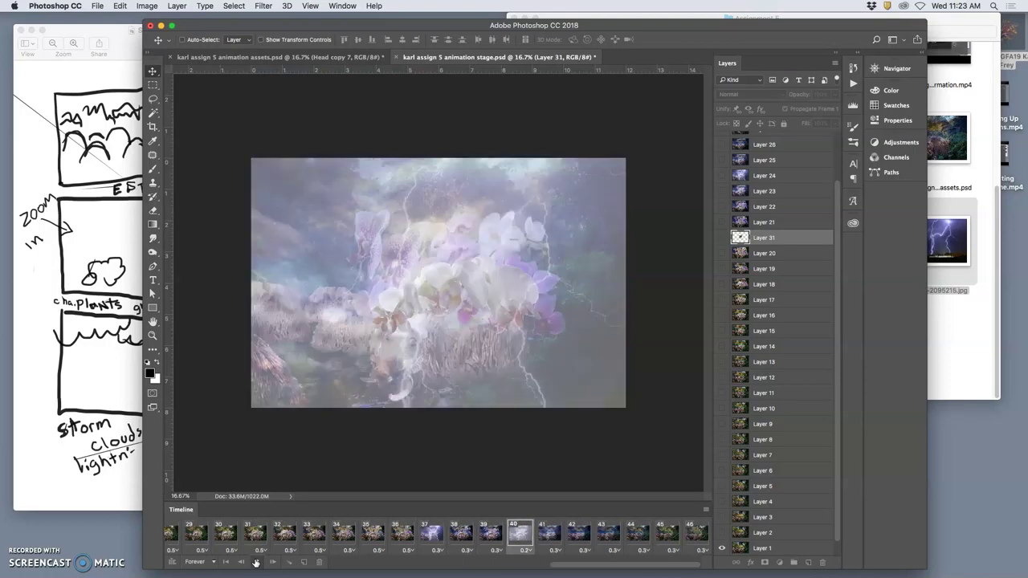
# Give the orchid-and-boar frame 35 a 1.0-second delay.
pyautogui.click(256, 562)
pyautogui.click(370, 532)
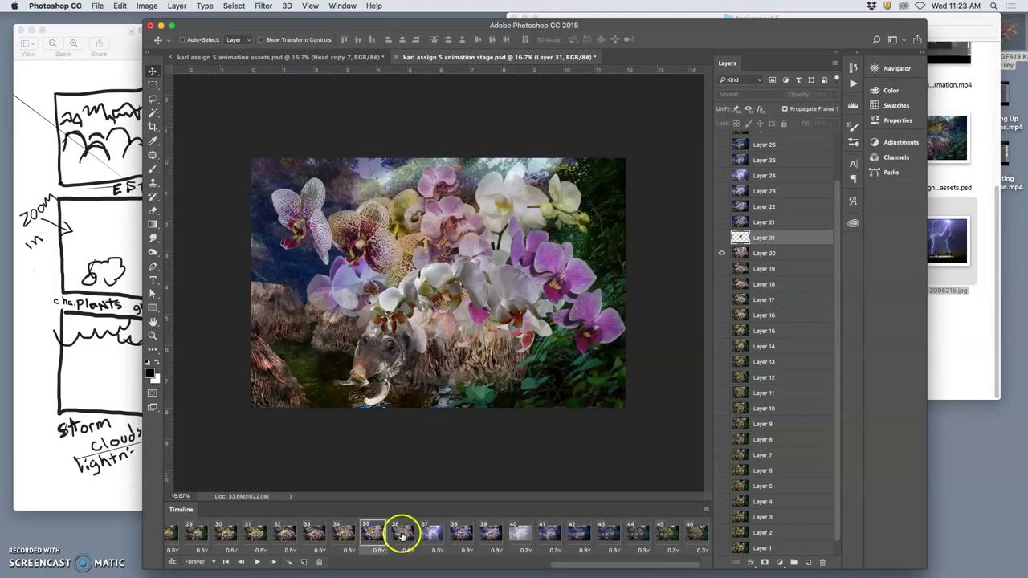
pyautogui.click(402, 536)
pyautogui.click(388, 543)
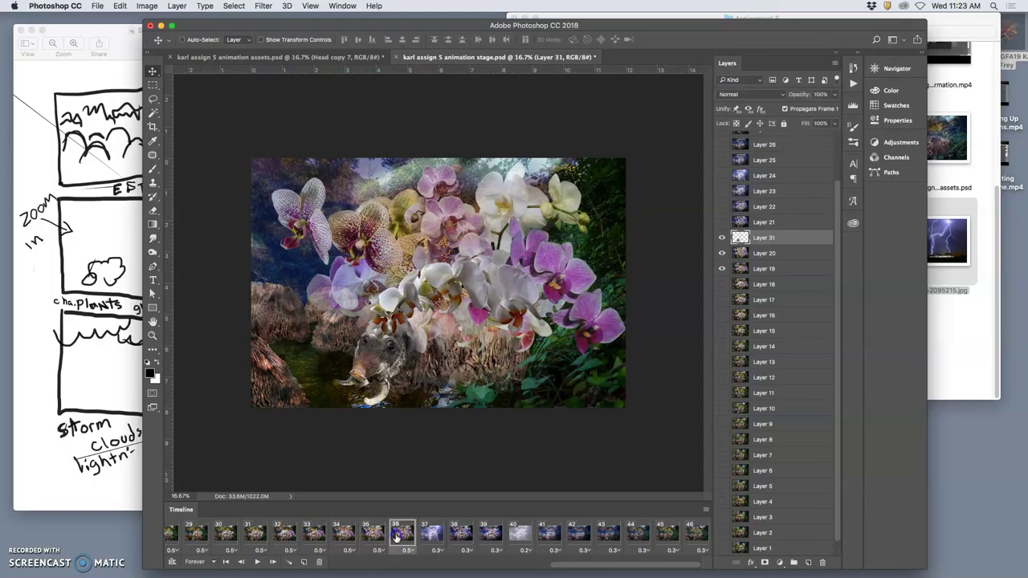
pyautogui.click(375, 534)
pyautogui.click(379, 553)
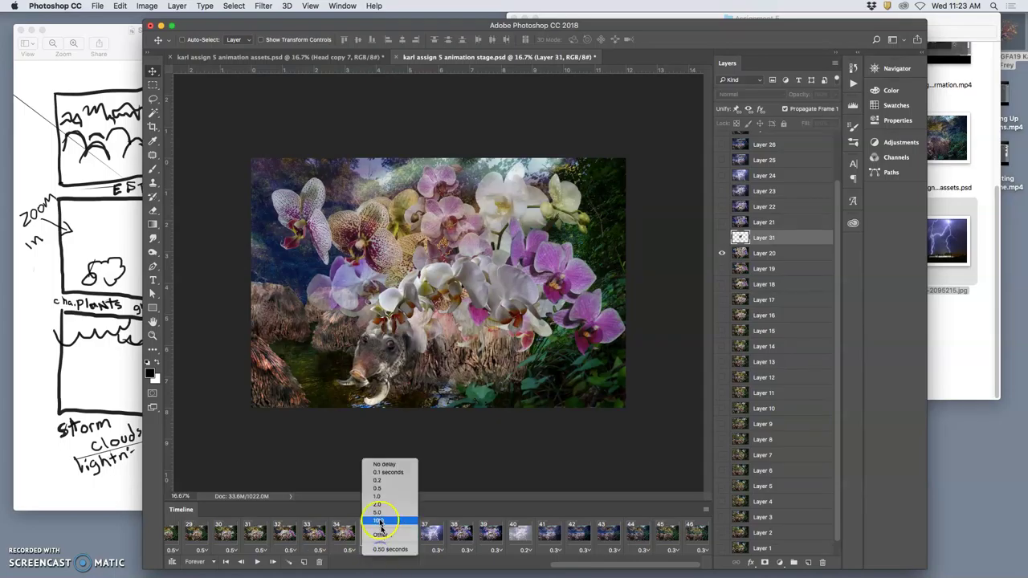
pyautogui.click(371, 495)
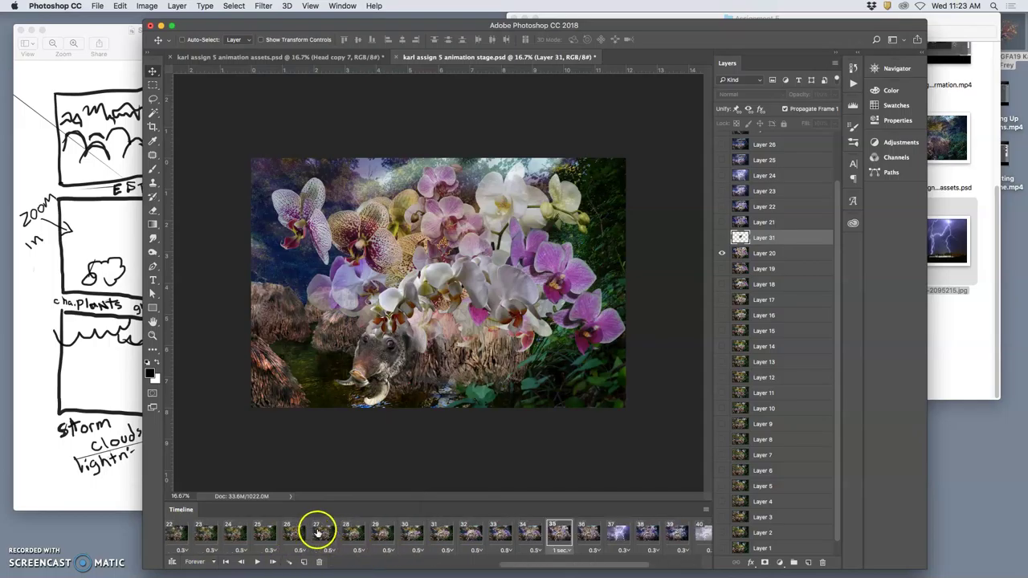
# Scroll back to the opening frames and replay the animation.
pyautogui.hscroll(-10, 317, 533)
pyautogui.click(209, 536)
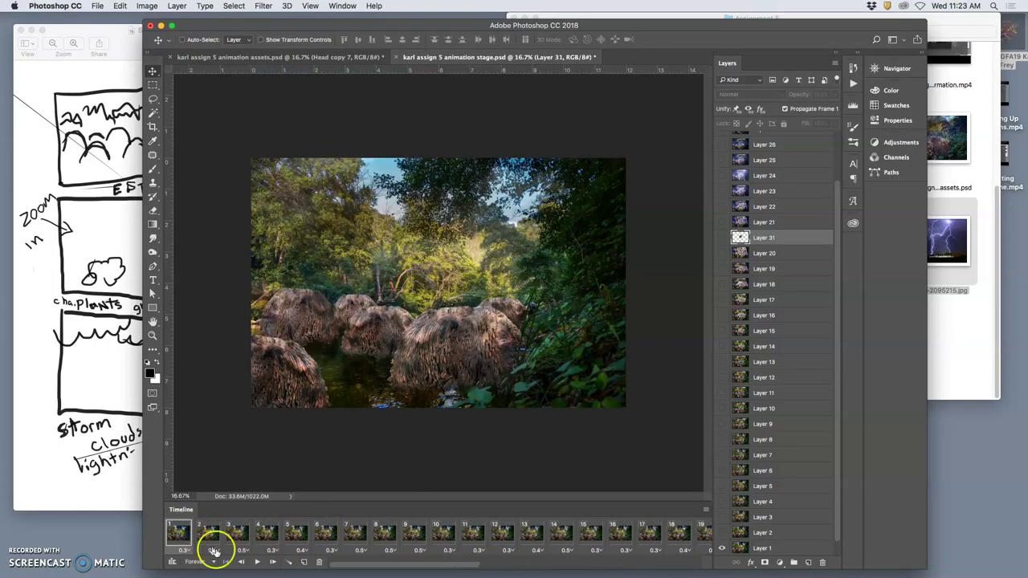
pyautogui.click(256, 562)
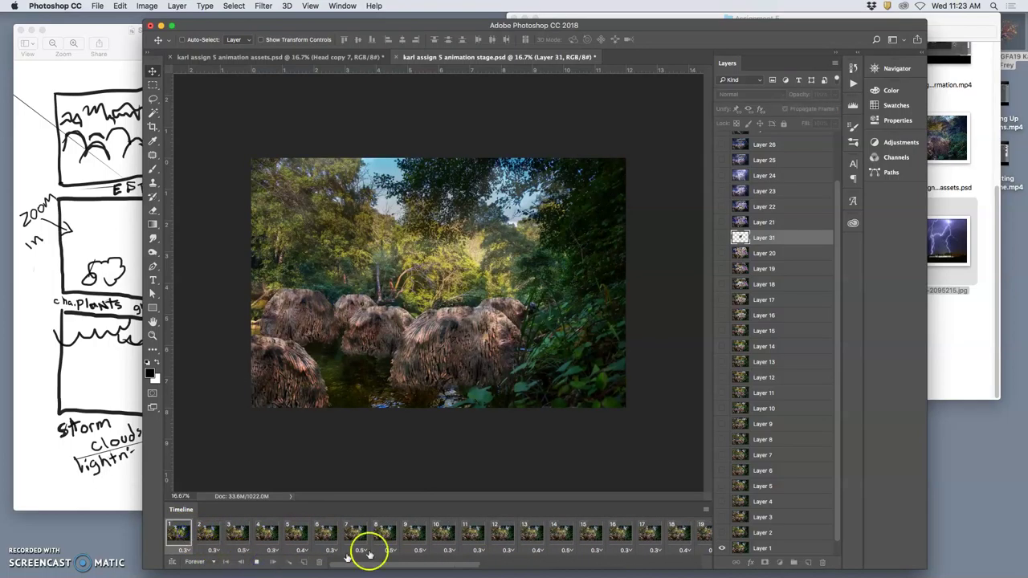
# Stop playback and step through frame 6 and frames 10–17 to review them.
pyautogui.click(472, 470)
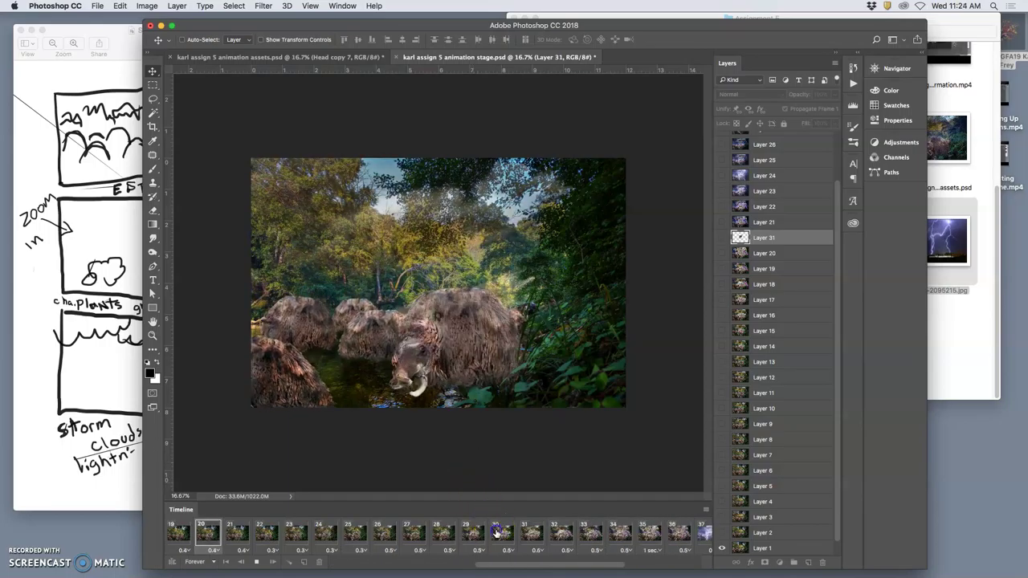
pyautogui.click(332, 551)
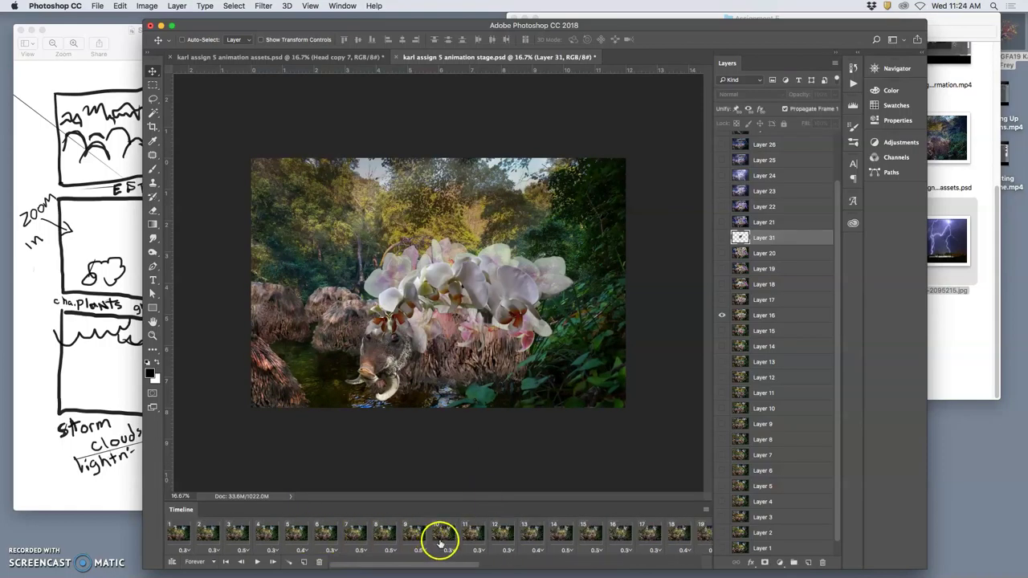
pyautogui.click(442, 535)
pyautogui.click(473, 534)
pyautogui.click(500, 535)
pyautogui.click(526, 537)
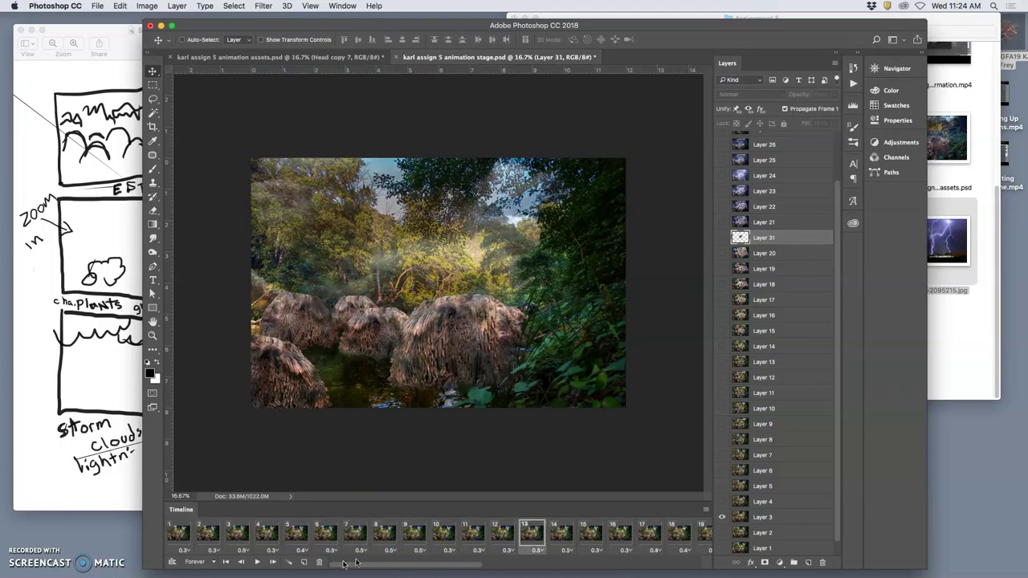
pyautogui.click(500, 536)
pyautogui.click(526, 536)
pyautogui.click(554, 534)
pyautogui.click(580, 535)
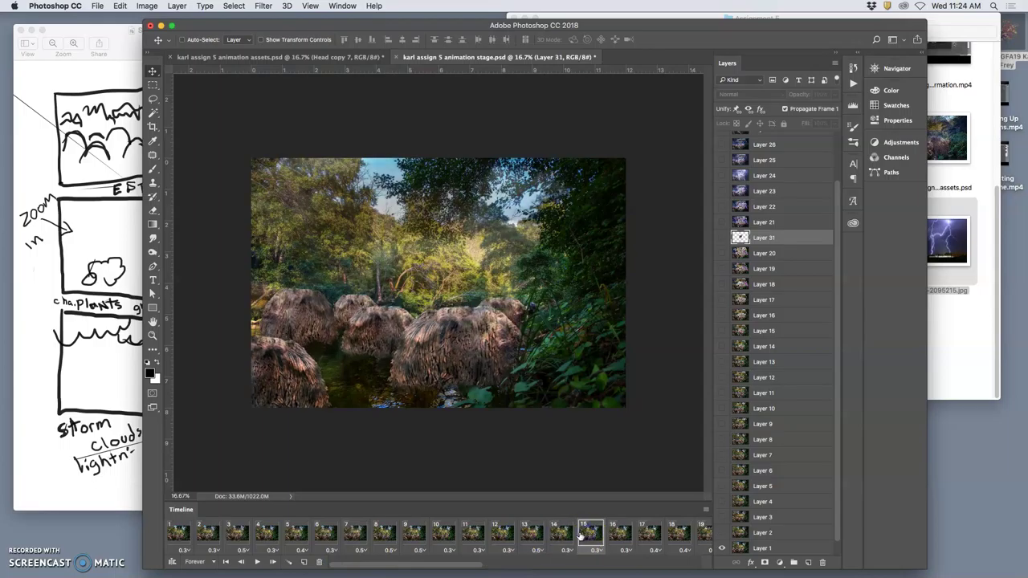
pyautogui.click(620, 534)
pyautogui.click(643, 534)
pyautogui.click(602, 537)
pyautogui.click(583, 535)
pyautogui.click(564, 535)
pyautogui.click(589, 534)
# Return to frame 1 and play the animation.
pyautogui.click(322, 537)
pyautogui.click(215, 543)
pyautogui.click(226, 562)
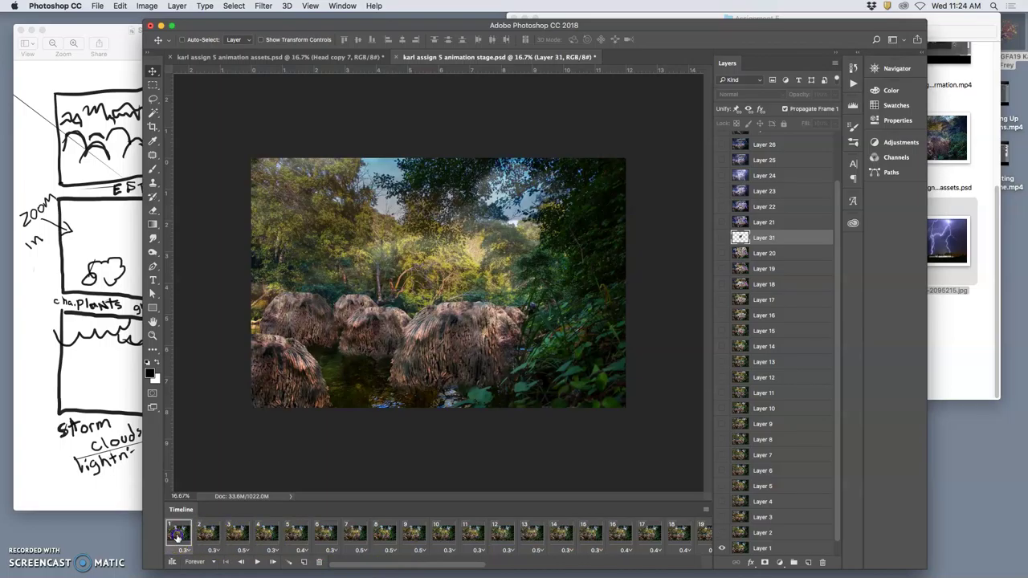
pyautogui.click(256, 564)
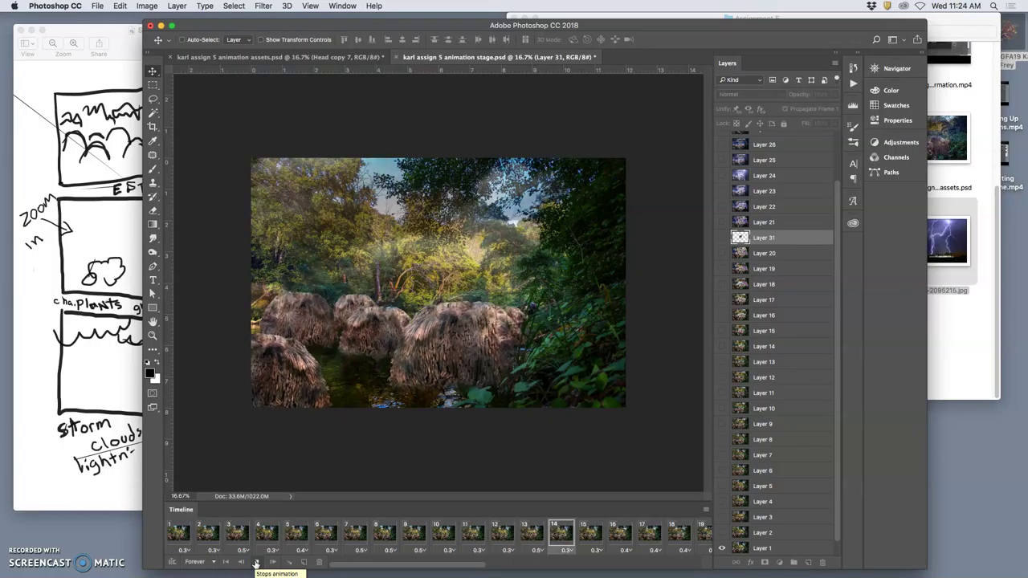
# Move forest frame 10 into the sixth position and play the reordered animation from frame 1.
pyautogui.click(324, 563)
pyautogui.click(380, 533)
pyautogui.click(430, 531)
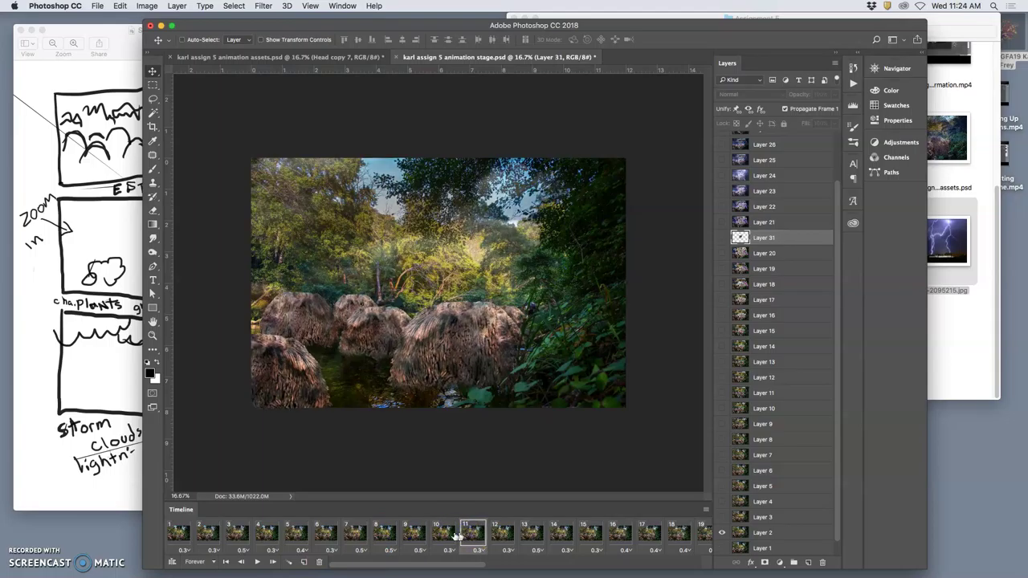
pyautogui.moveTo(444, 533); pyautogui.dragTo(322, 562)
pyautogui.click(181, 537)
pyautogui.click(257, 562)
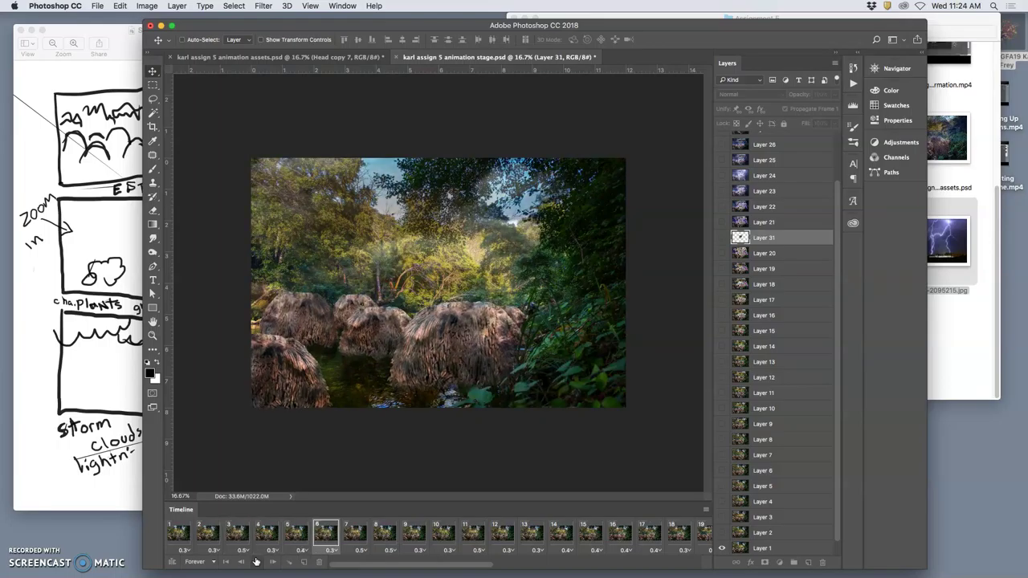
# Set frame 1's delay to 1.0 second, check frame 40, and play the full loop.
pyautogui.click(245, 561)
pyautogui.click(186, 551)
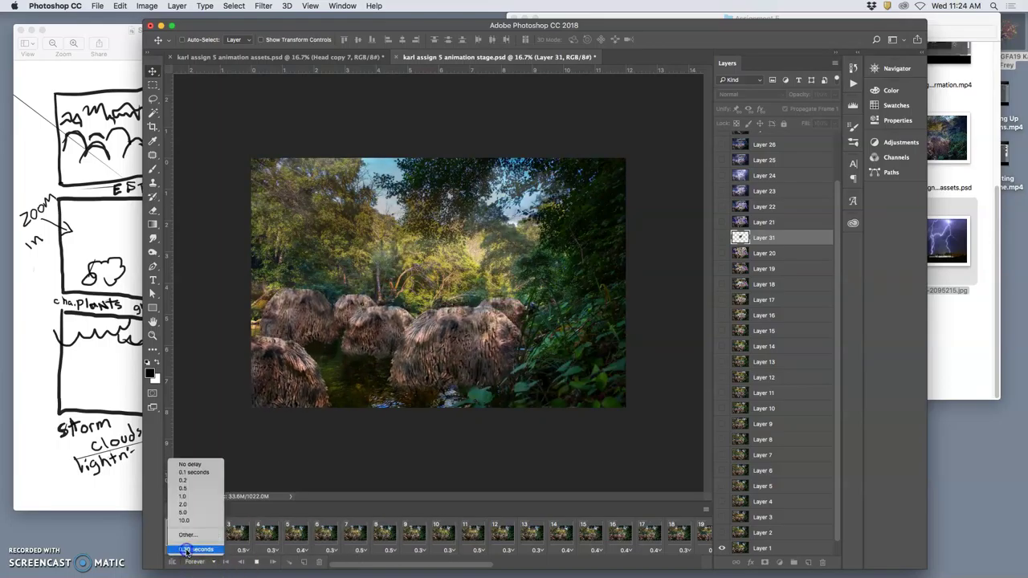
pyautogui.click(200, 530)
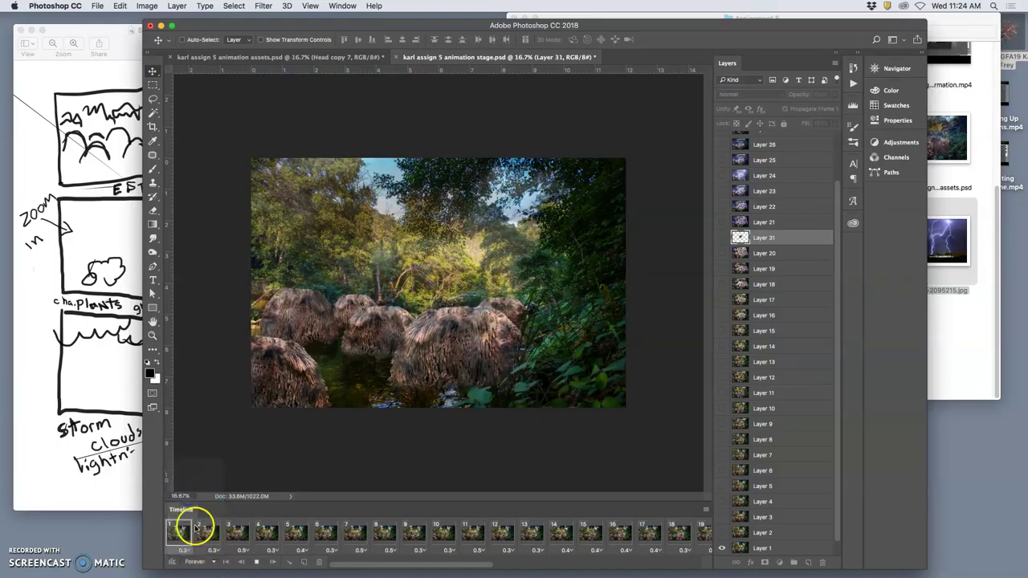
pyautogui.click(258, 562)
pyautogui.hscroll(10, 652, 537)
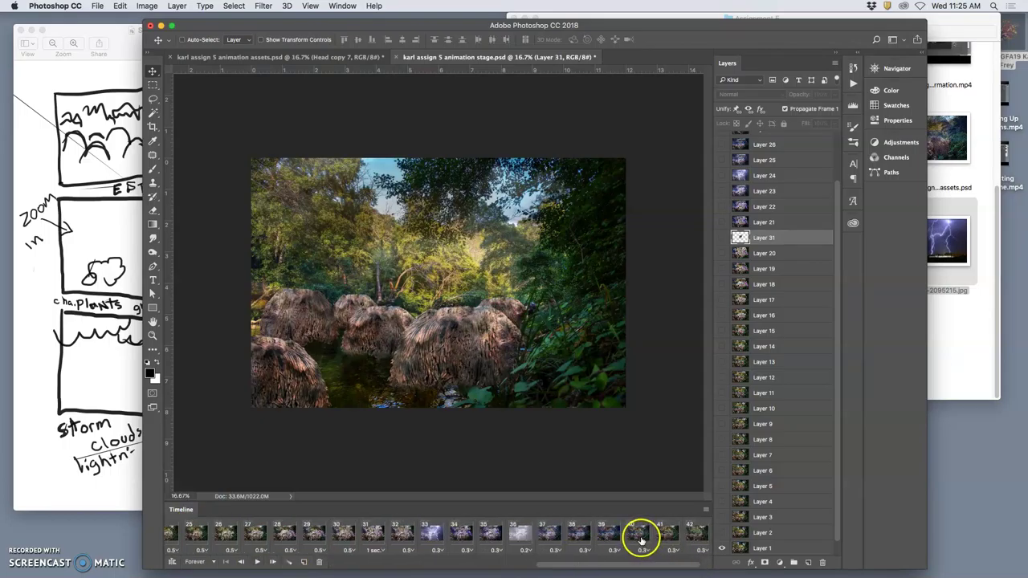
pyautogui.click(636, 533)
pyautogui.click(258, 562)
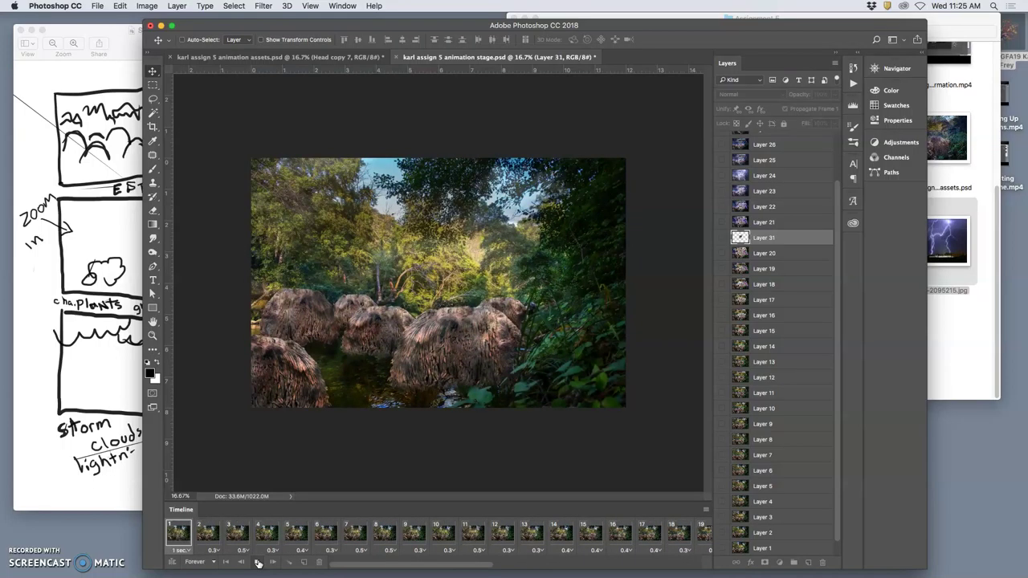
# Save the animation document, then deselect and save the animation assets PSD.
pyautogui.click(258, 562)
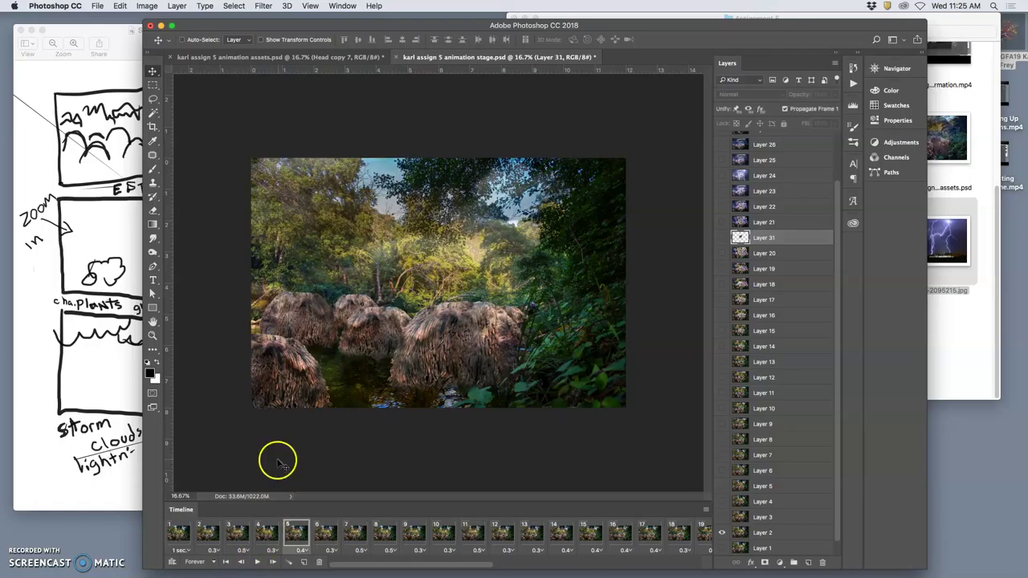
pyautogui.press('super+s')
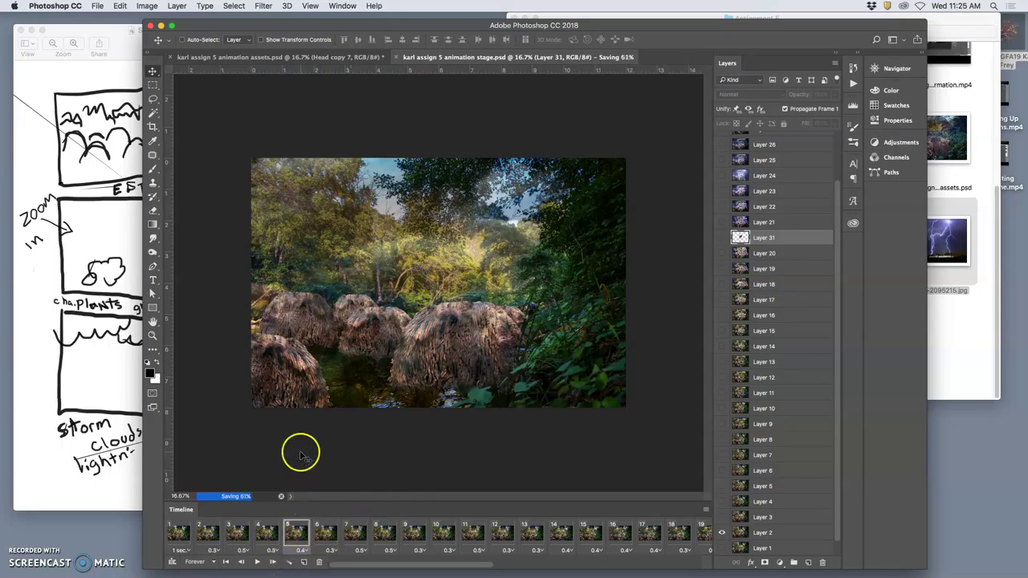
pyautogui.click(265, 57)
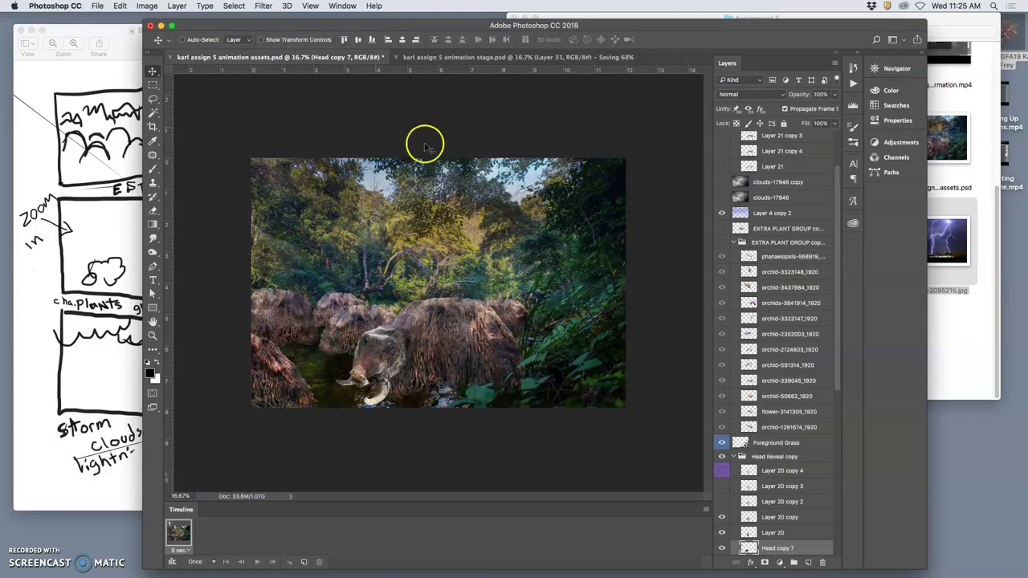
pyautogui.scroll(2, 759, 290)
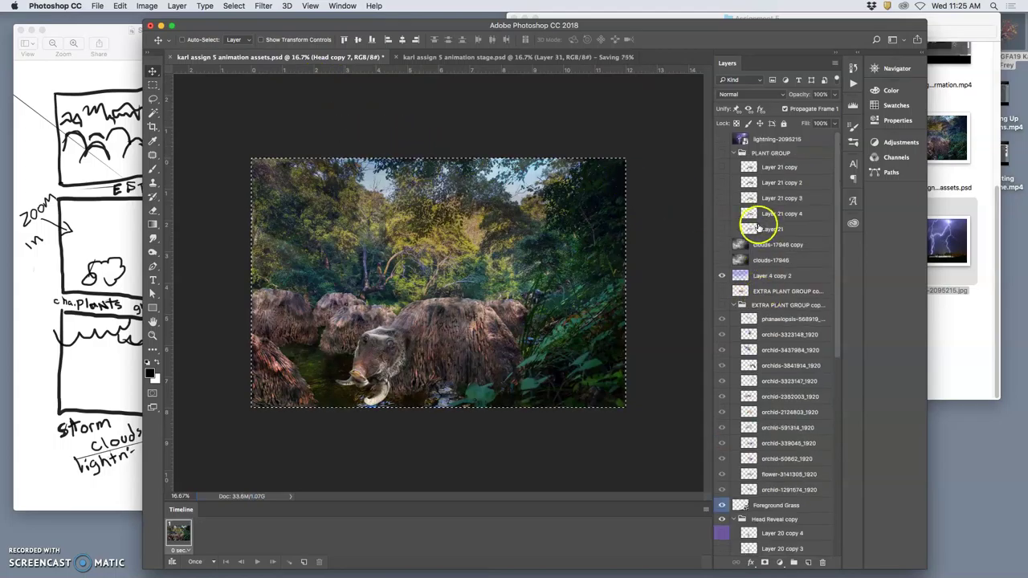
pyautogui.press('super+d')
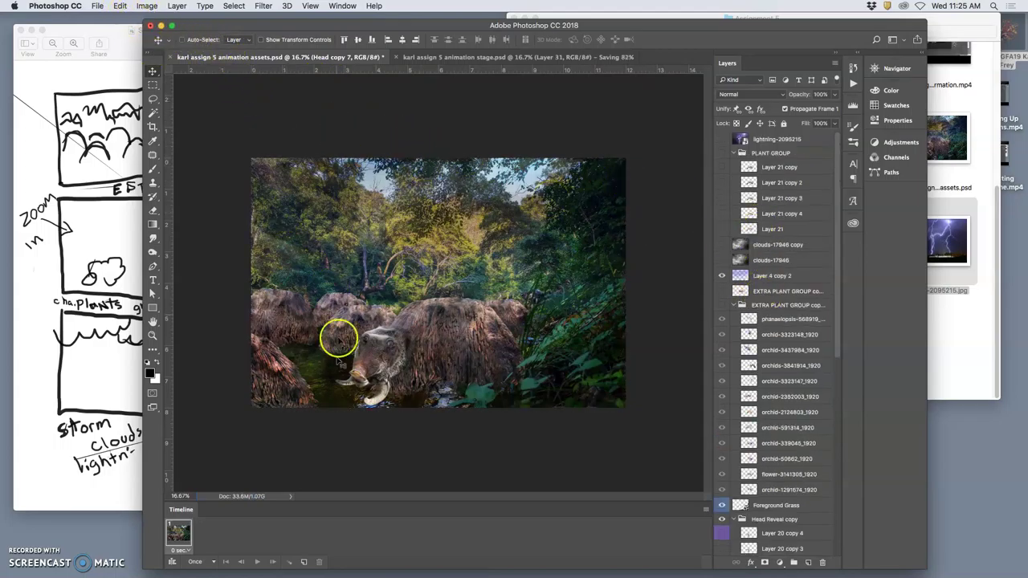
pyautogui.click(97, 5)
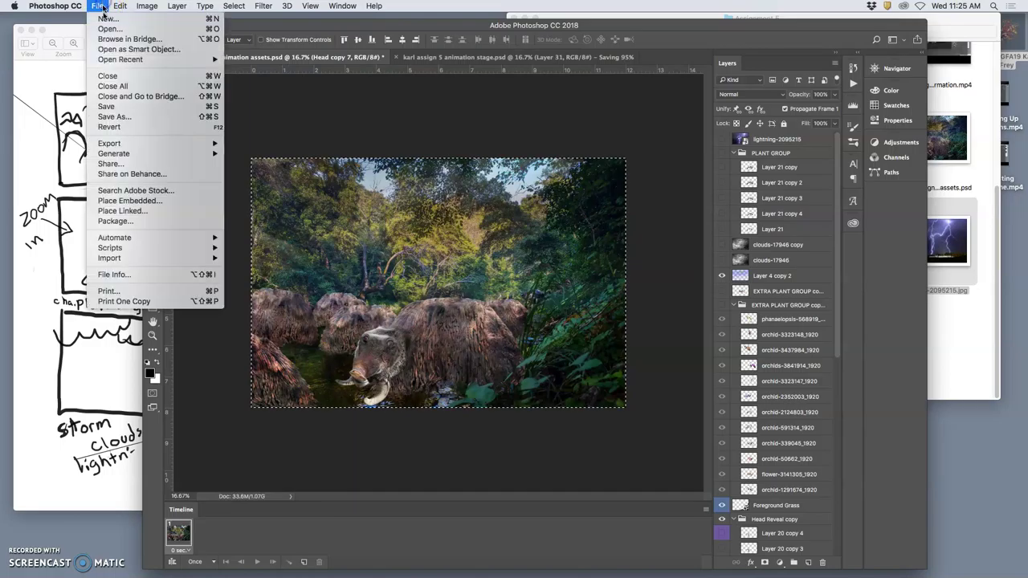
pyautogui.click(116, 104)
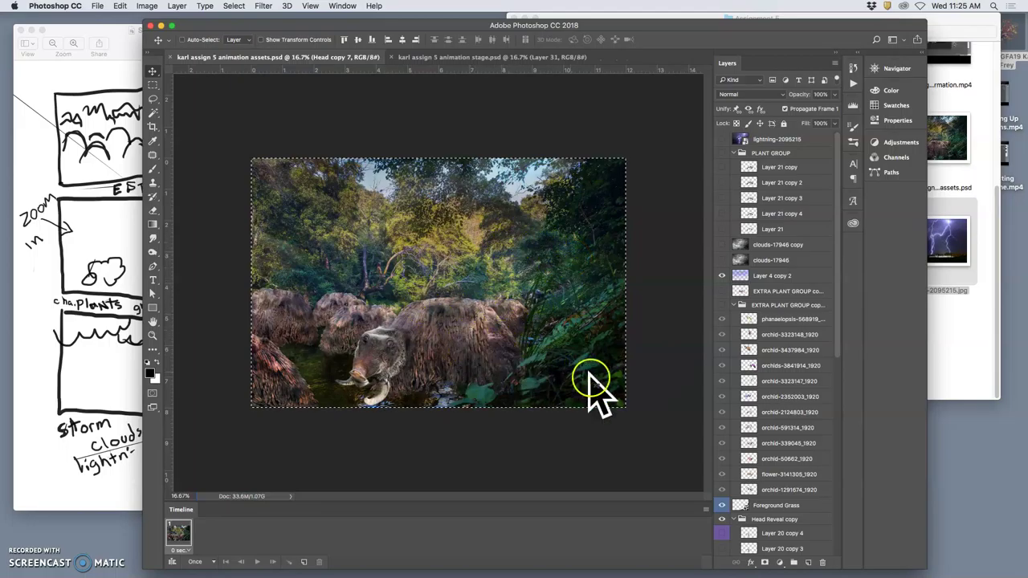
# Close the assets document and compare the first frame with the last frames.
pyautogui.click(171, 57)
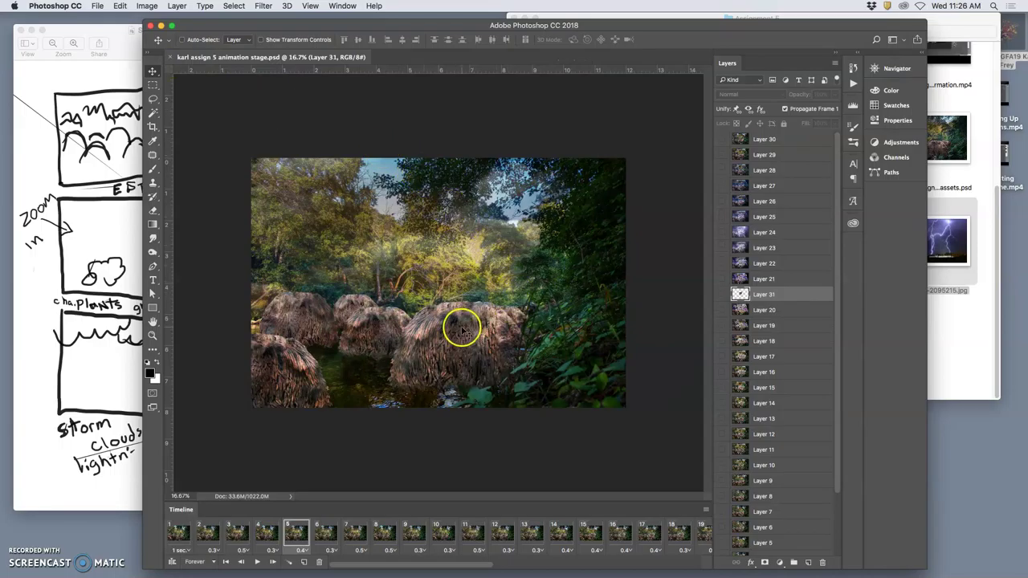
pyautogui.hscroll(5, 396, 532)
pyautogui.hscroll(7, 396, 532)
pyautogui.click(675, 532)
pyautogui.hscroll(-12, 305, 539)
pyautogui.click(178, 535)
pyautogui.hscroll(12, 377, 542)
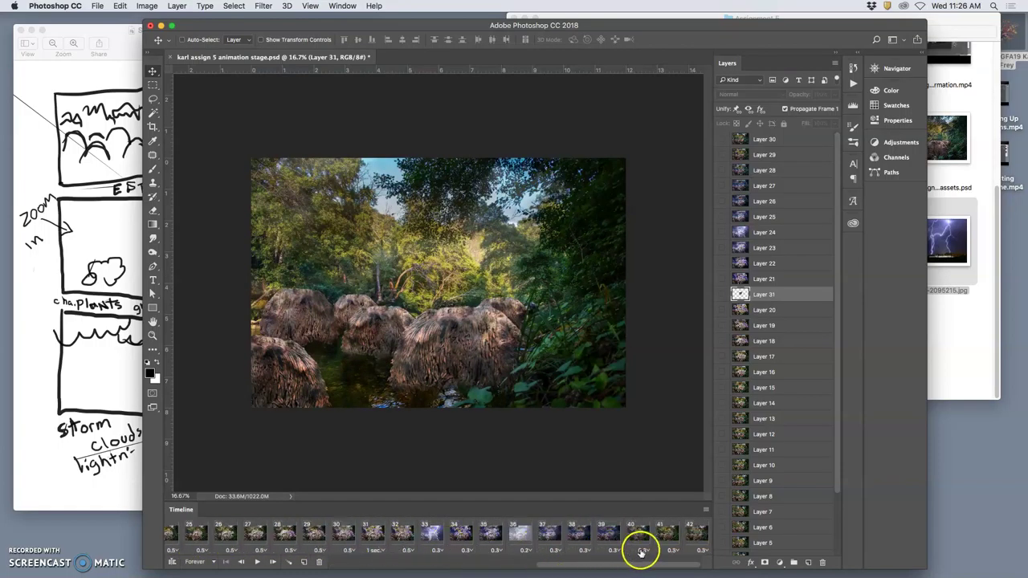
pyautogui.click(695, 532)
pyautogui.hscroll(-12, 340, 538)
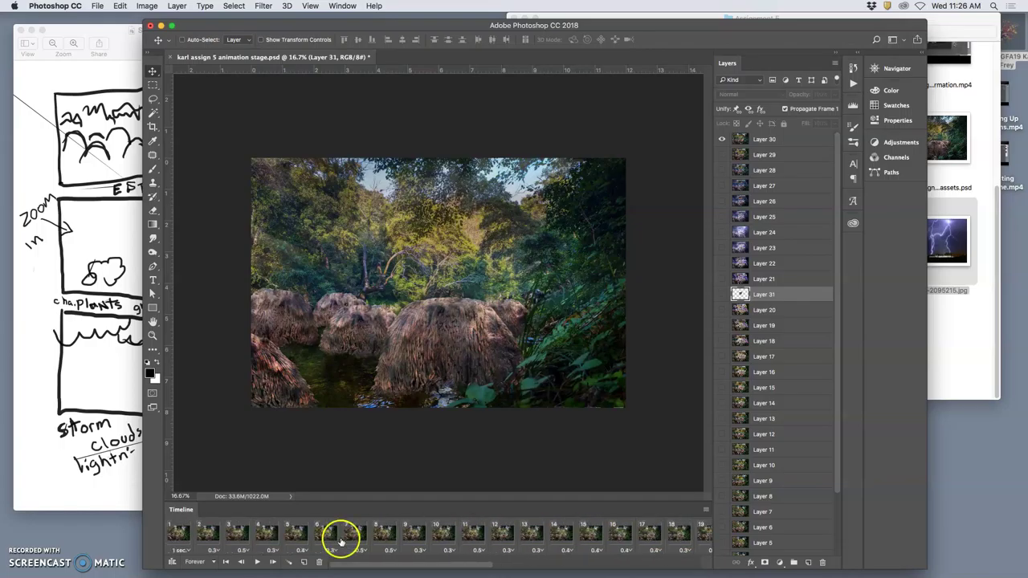
pyautogui.click(179, 535)
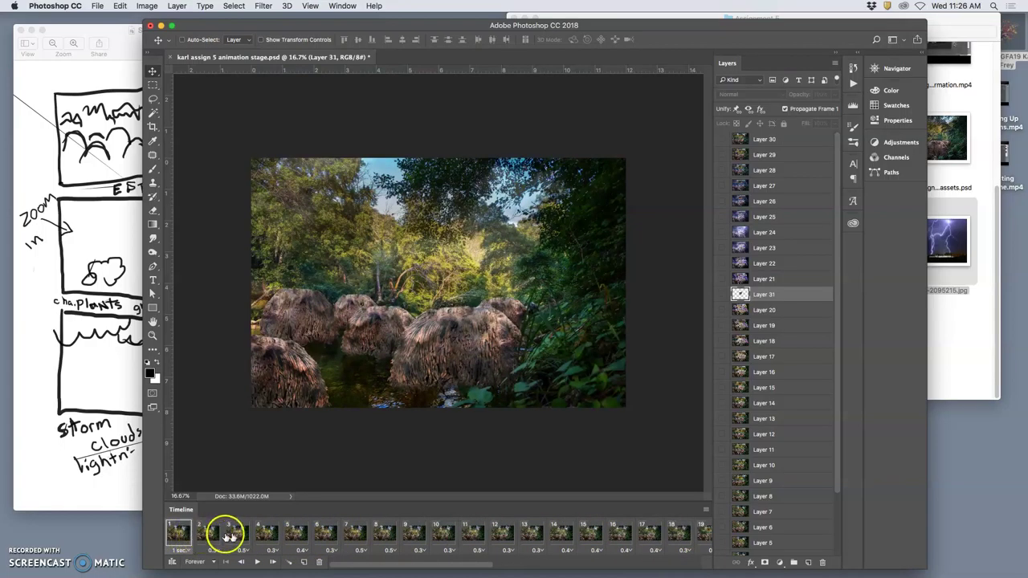
# Step through the final frames 39–42 of the animation.
pyautogui.hscroll(12, 292, 535)
pyautogui.click(695, 532)
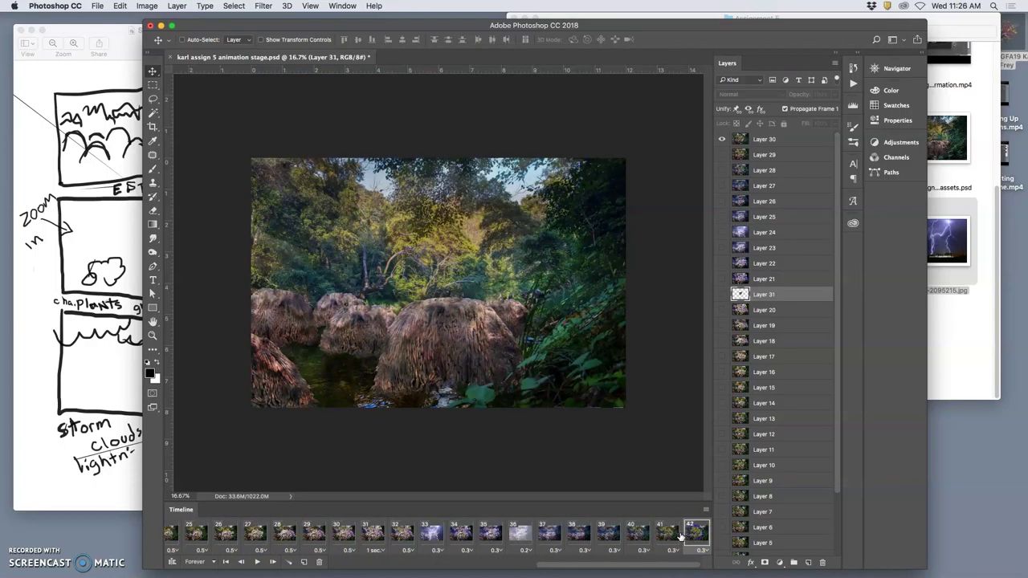
pyautogui.click(666, 533)
pyautogui.click(636, 532)
pyautogui.click(613, 533)
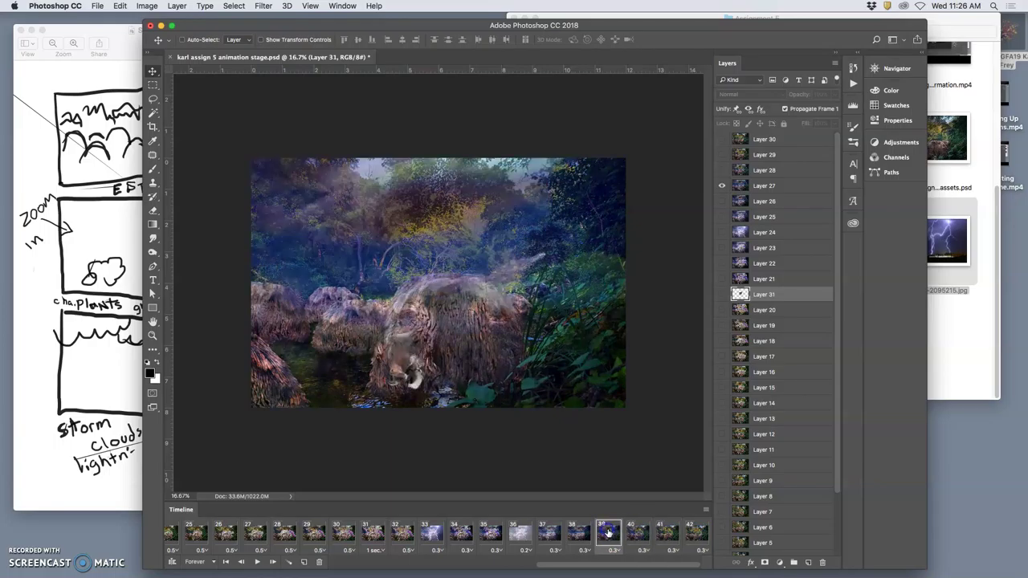
pyautogui.click(633, 534)
pyautogui.click(679, 532)
pyautogui.click(694, 534)
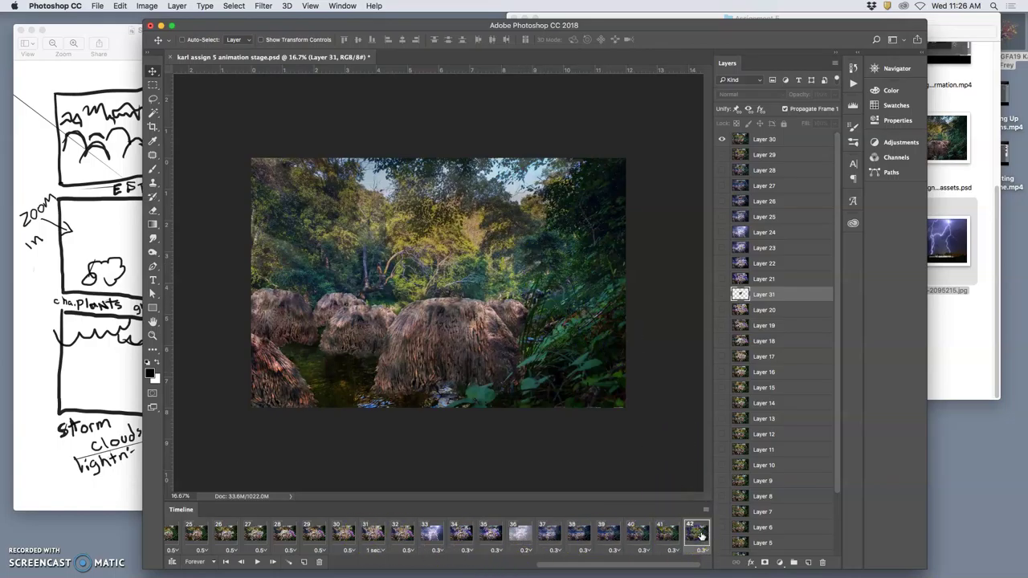
# Select both frame 1 and the final frame 42.
pyautogui.hscroll(-10, 482, 531)
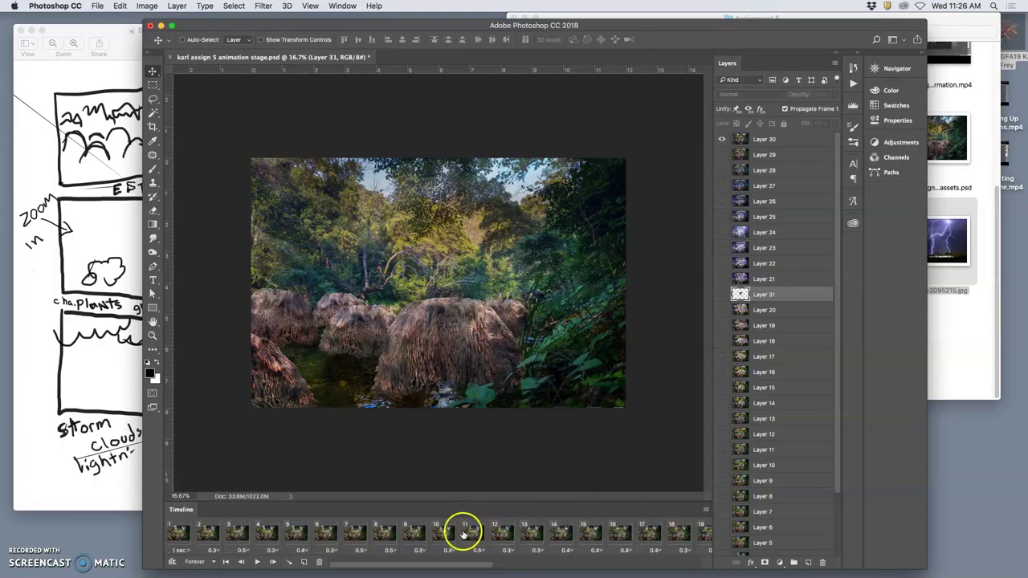
pyautogui.click(183, 537)
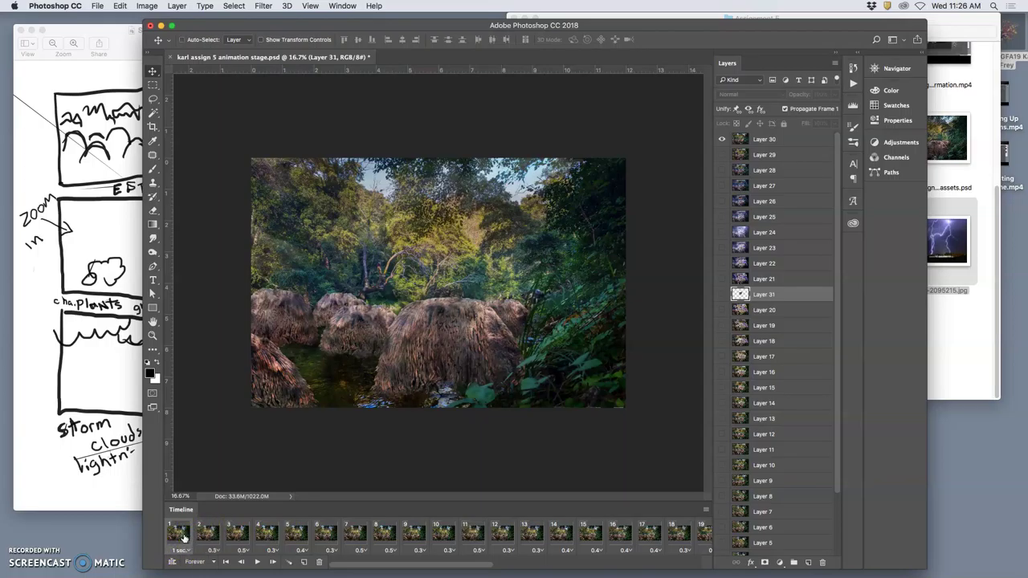
pyautogui.hscroll(10, 376, 535)
pyautogui.click(696, 534)
# Tween 3 in-between frames after frame 42 to close the loop.
pyautogui.moveTo(345, 565); pyautogui.dragTo(536, 527)
pyautogui.click(289, 562)
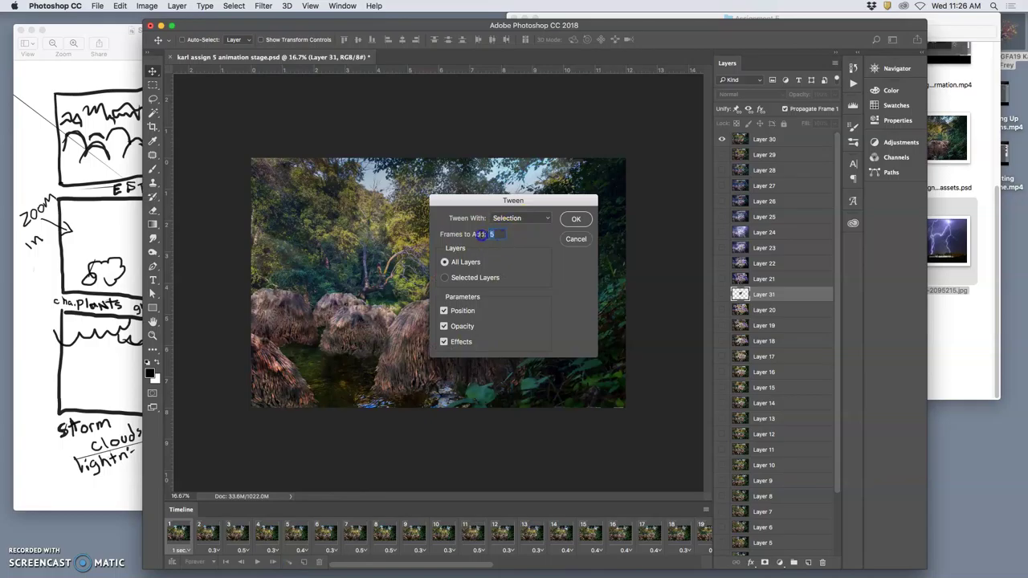
pyautogui.write('3')
pyautogui.click(574, 220)
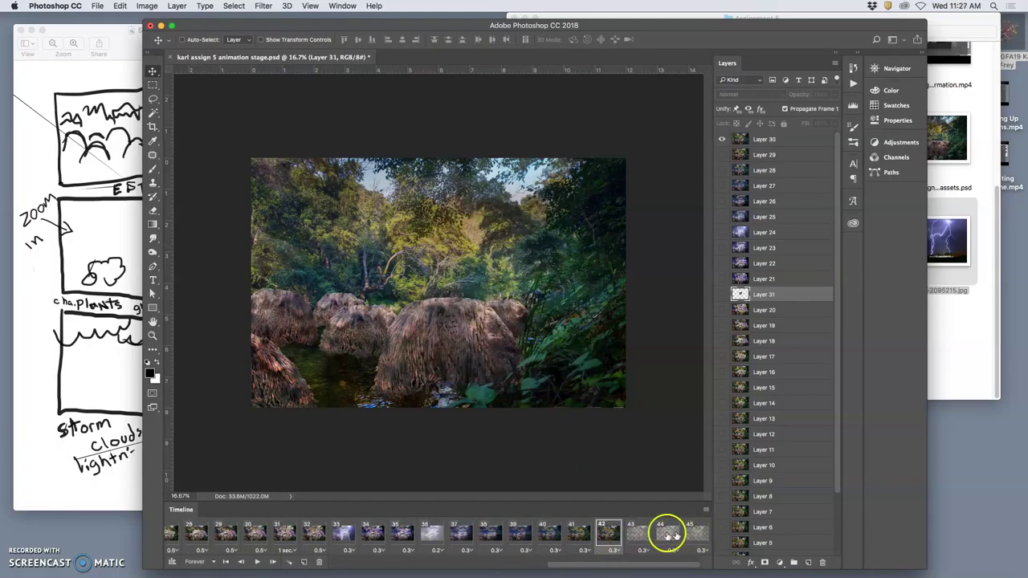
# Select new tween frame 43 and pick Layer 30 to check its opacity.
pyautogui.click(638, 532)
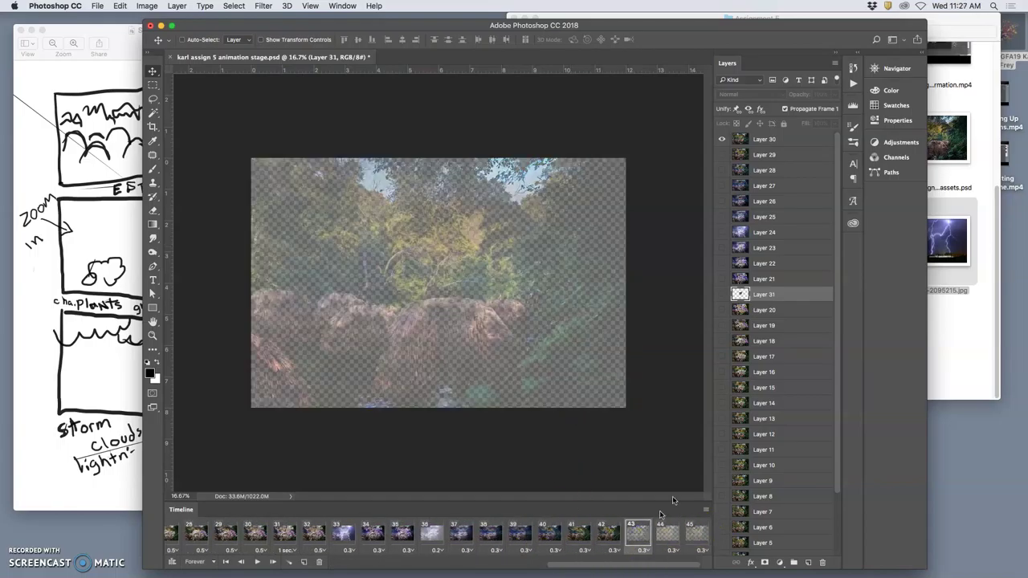
pyautogui.click(763, 141)
pyautogui.scroll(-3, 769, 345)
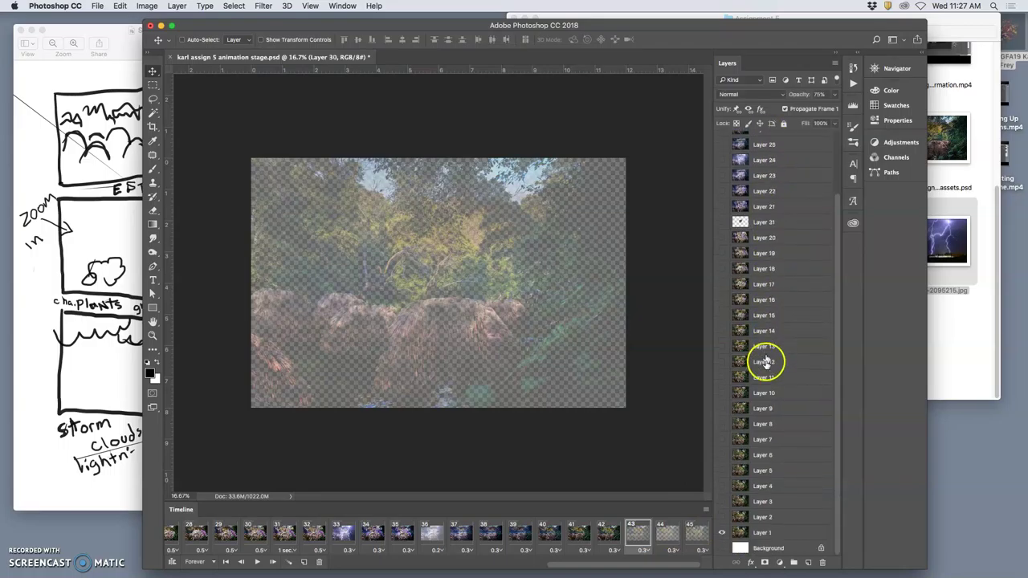
# Set Layer 30's opacity to 75%.
pyautogui.click(776, 534)
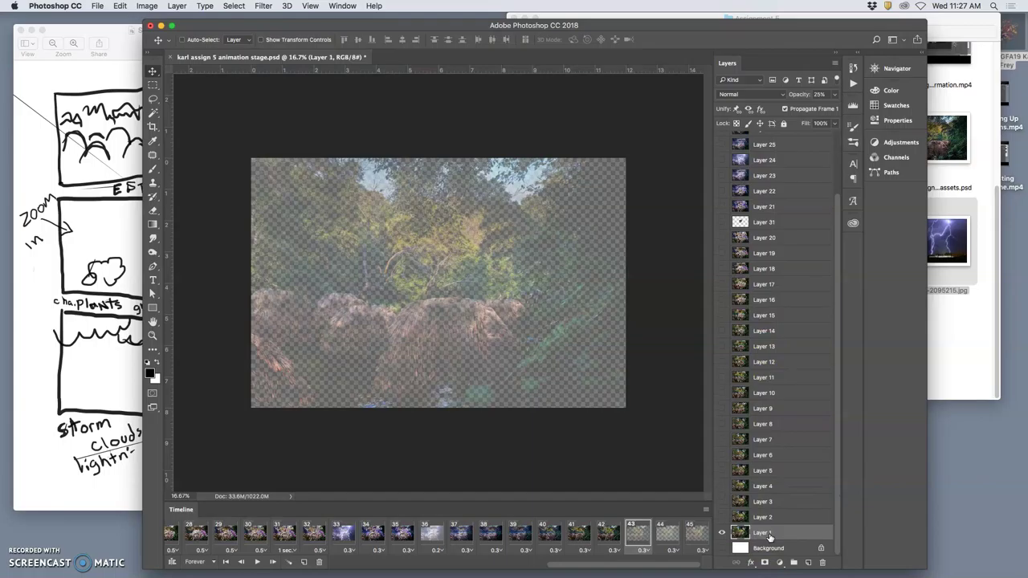
pyautogui.scroll(3, 789, 181)
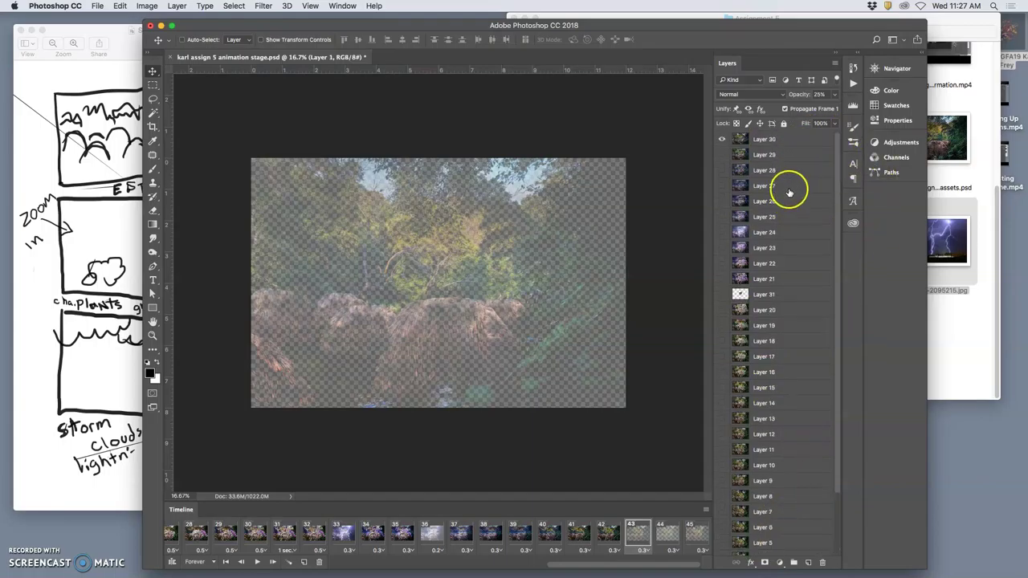
pyautogui.click(789, 142)
pyautogui.click(814, 95)
pyautogui.write('75')
# Raise Layer 1's opacity in tween frames 43 and 44 (full in 44), then move to frame 45.
pyautogui.scroll(-3, 768, 298)
pyautogui.click(777, 533)
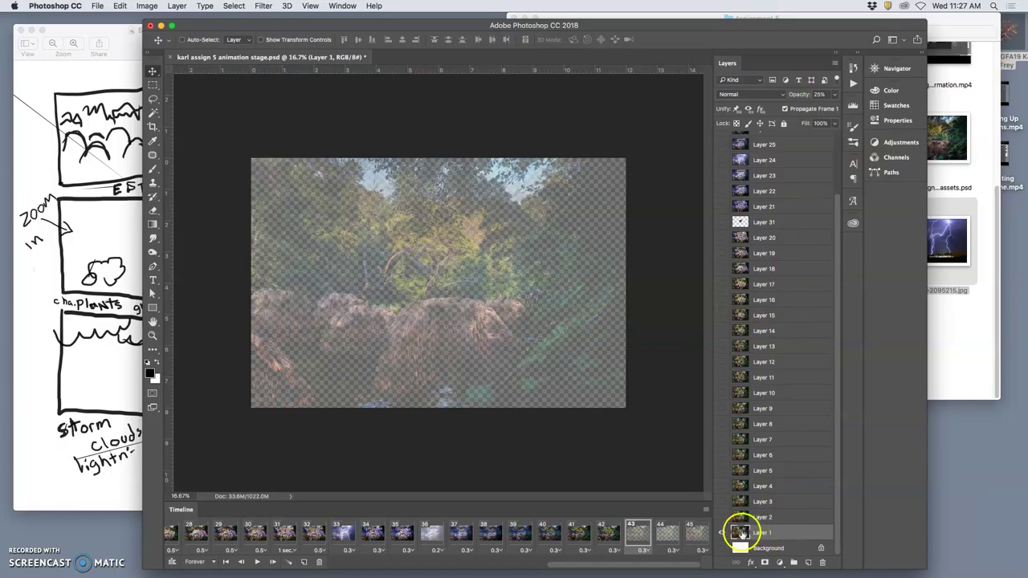
pyautogui.click(835, 94)
pyautogui.moveTo(798, 110); pyautogui.dragTo(805, 109)
pyautogui.click(667, 538)
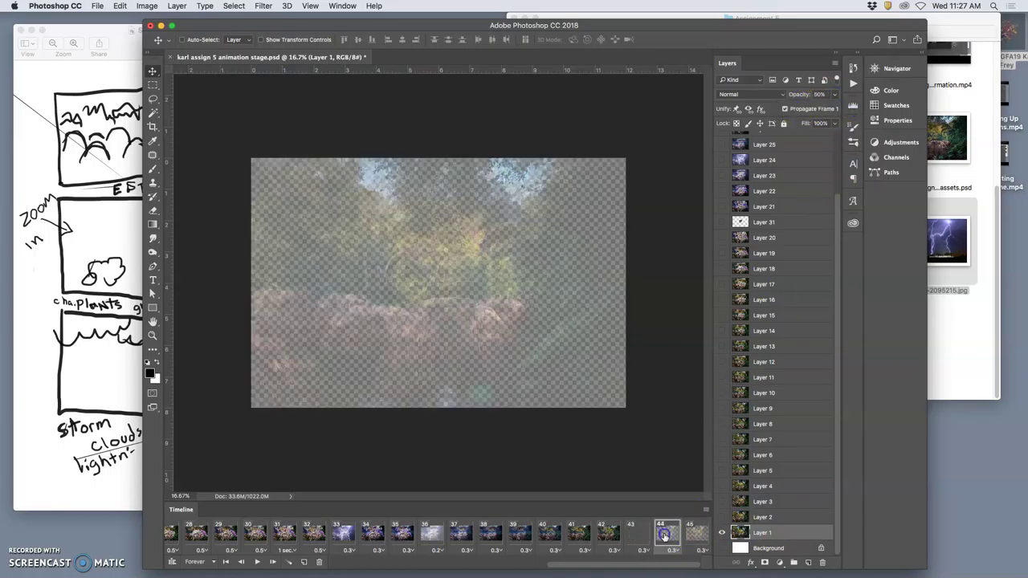
pyautogui.click(835, 94)
pyautogui.moveTo(857, 117); pyautogui.dragTo(851, 120)
pyautogui.click(696, 536)
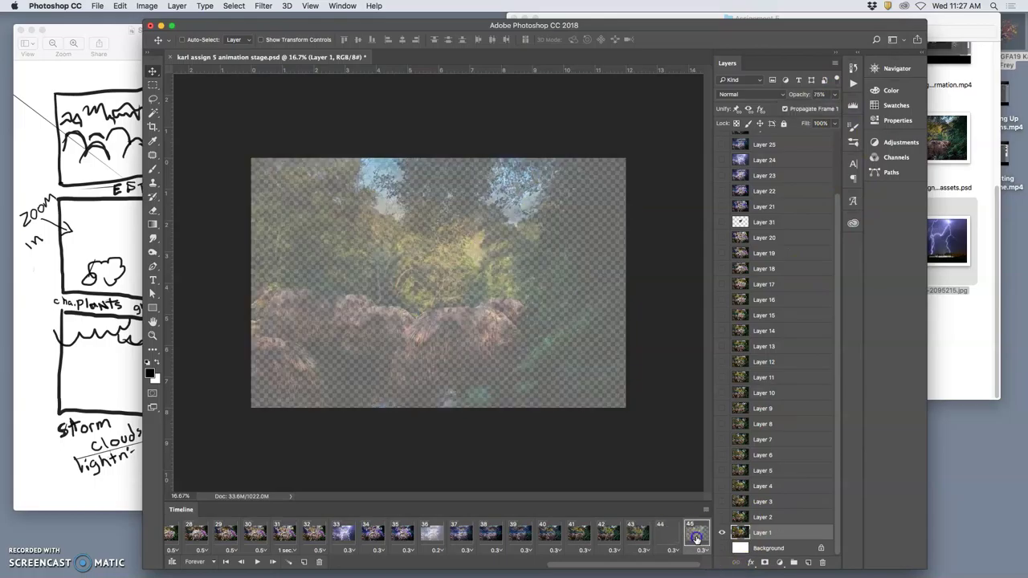
pyautogui.click(834, 95)
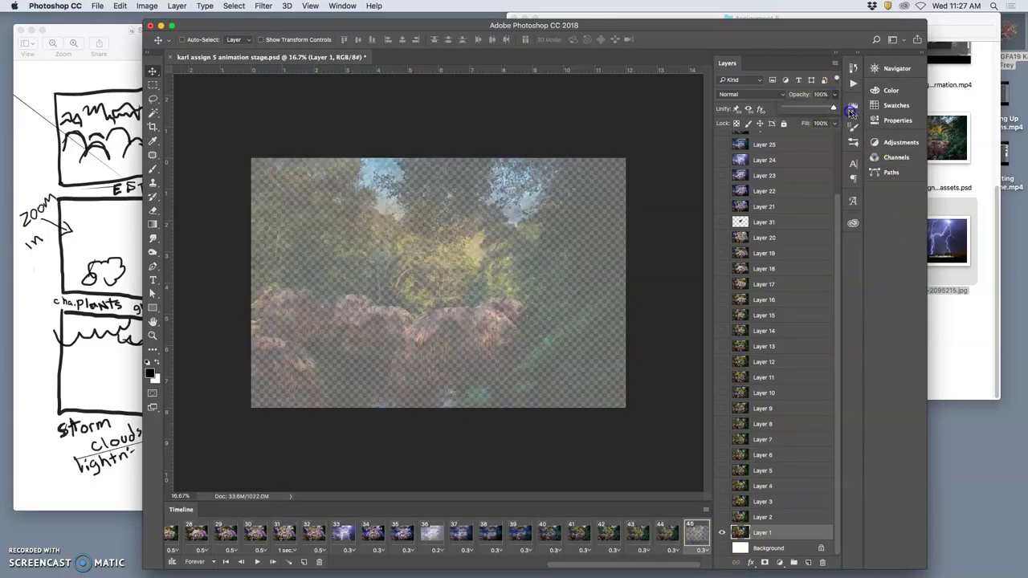
# Set Layer 1 to 100% opacity in frame 45 and review frames 39–42.
pyautogui.click(668, 452)
pyautogui.click(579, 531)
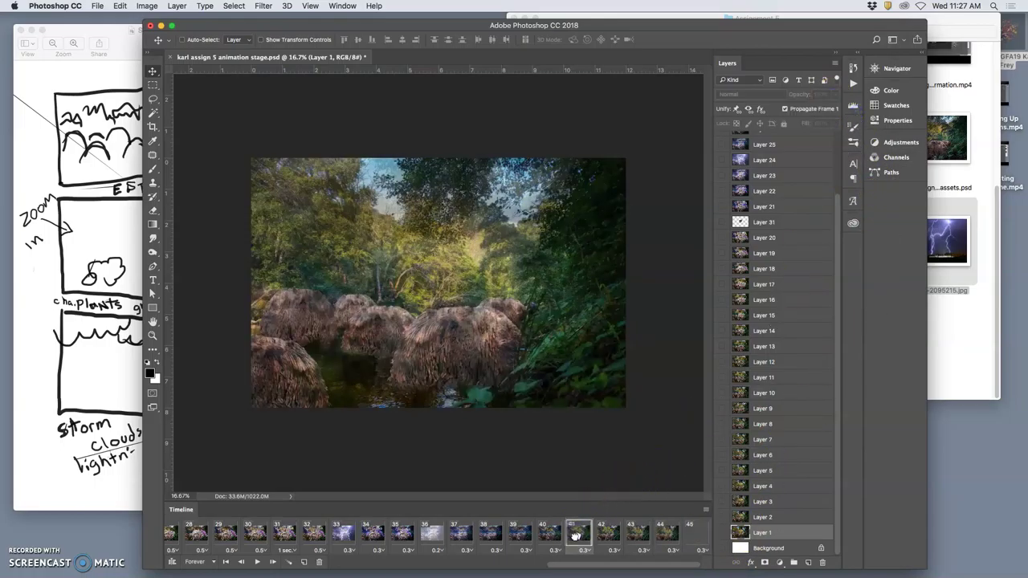
pyautogui.click(553, 532)
pyautogui.click(533, 532)
pyautogui.click(553, 534)
pyautogui.click(587, 531)
pyautogui.click(601, 535)
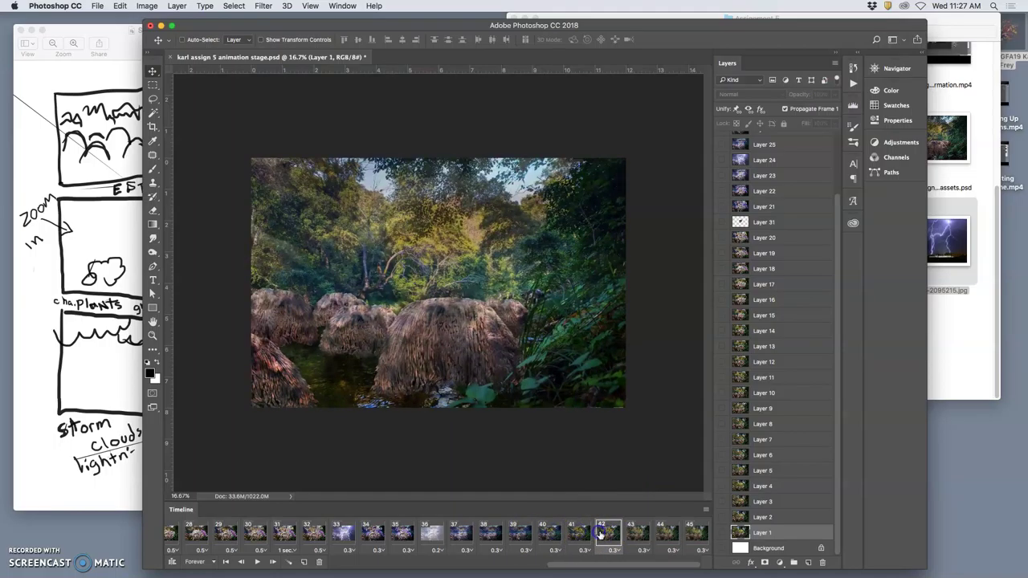
# Check tween frames 43–45, then play the animation from frame 30.
pyautogui.click(635, 533)
pyautogui.click(665, 534)
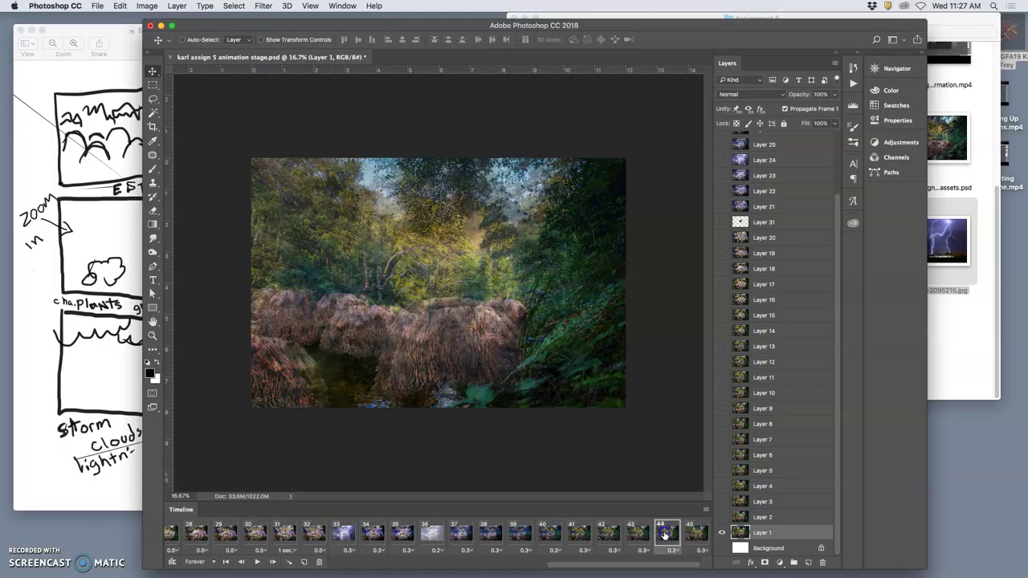
pyautogui.click(693, 533)
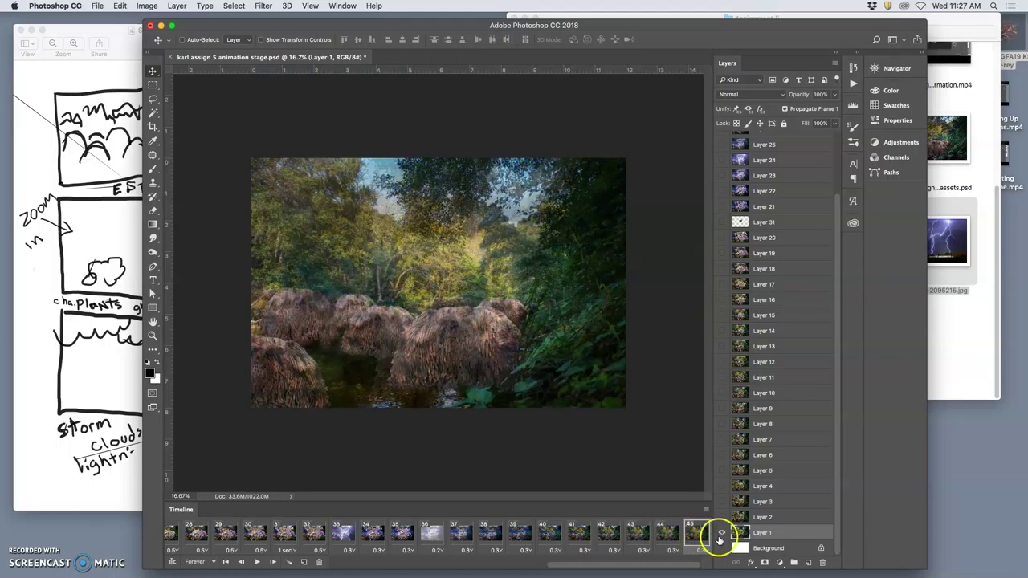
pyautogui.click(256, 533)
pyautogui.click(257, 562)
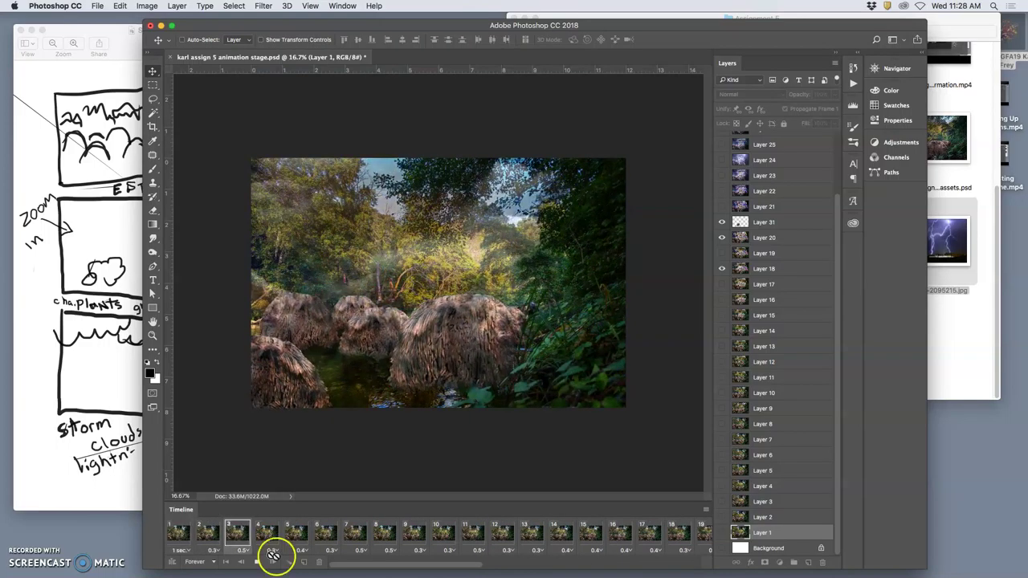
# Give frame 42 a custom 0.8-second delay.
pyautogui.click(258, 560)
pyautogui.hscroll(5, 478, 538)
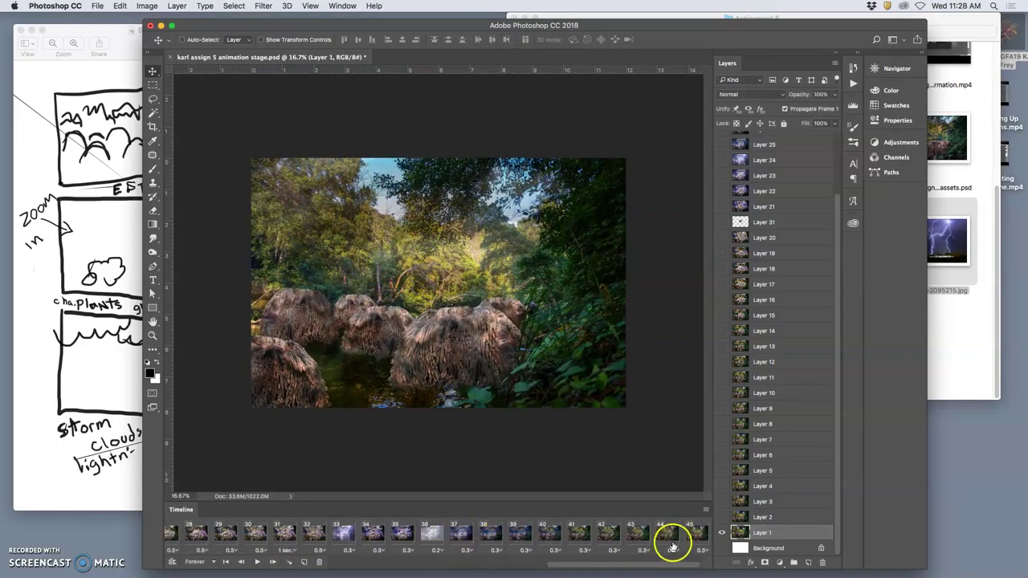
pyautogui.click(690, 534)
pyautogui.click(638, 534)
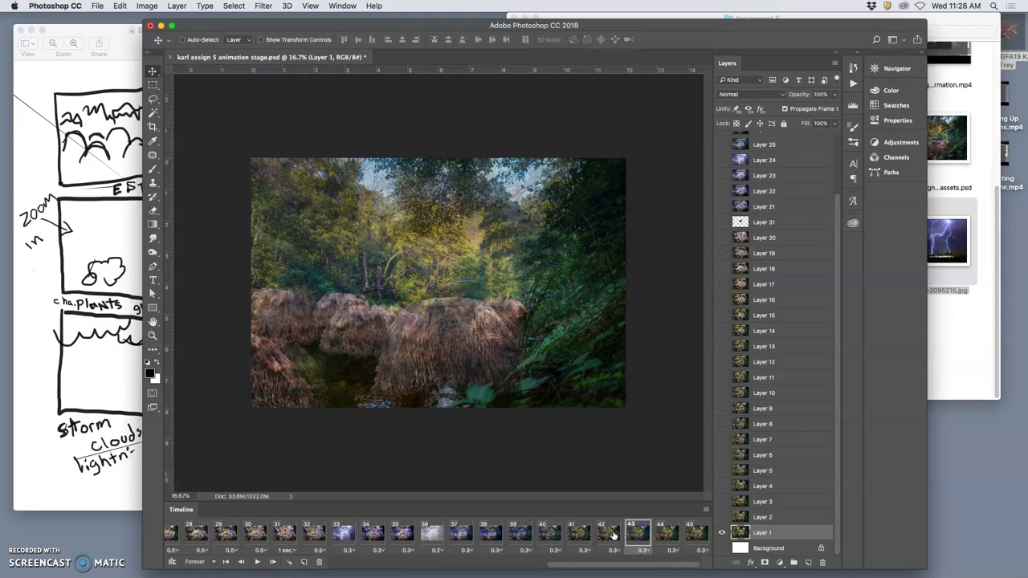
pyautogui.click(610, 533)
pyautogui.click(613, 550)
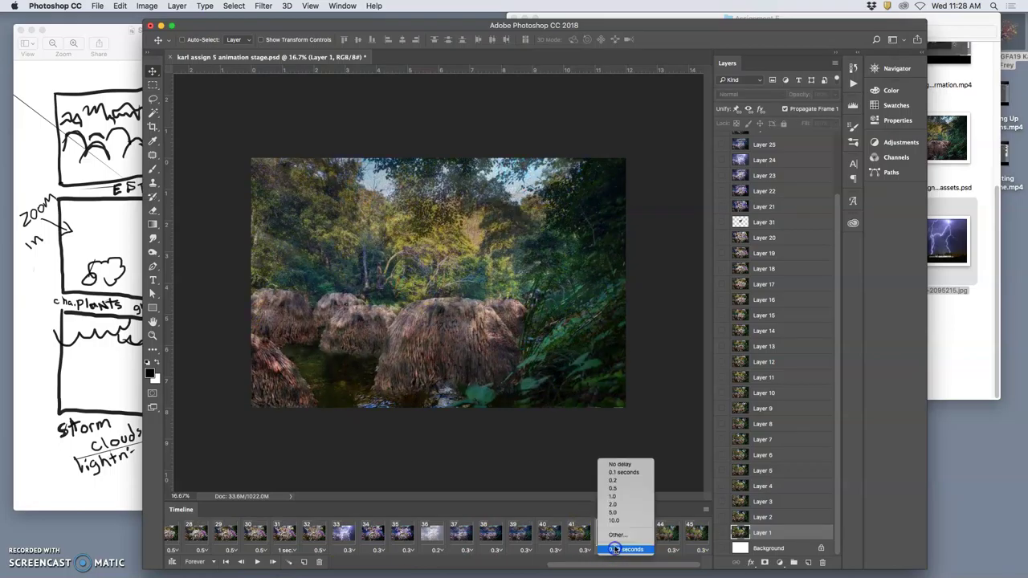
pyautogui.click(618, 535)
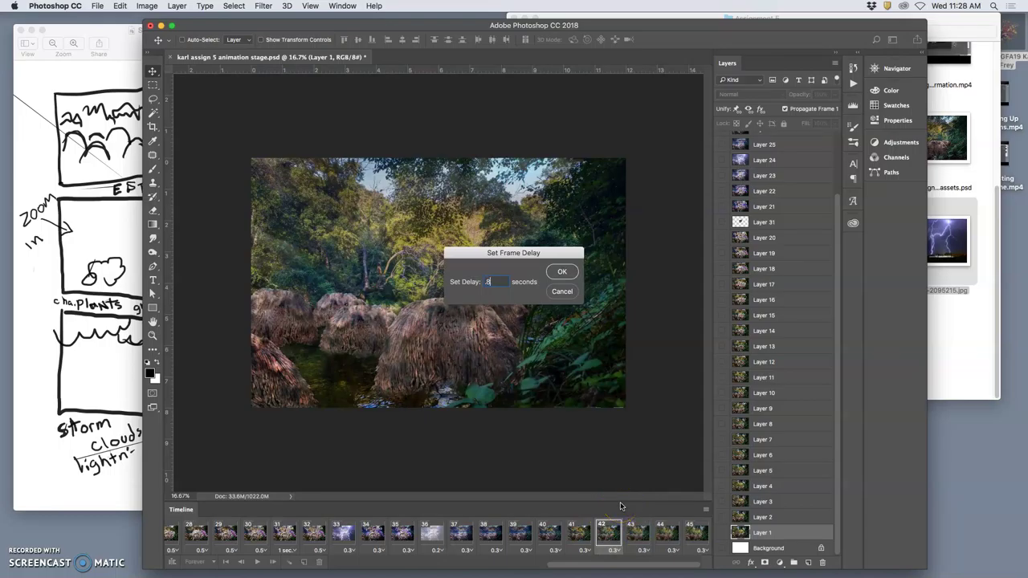
pyautogui.write('.8')
pyautogui.click(563, 271)
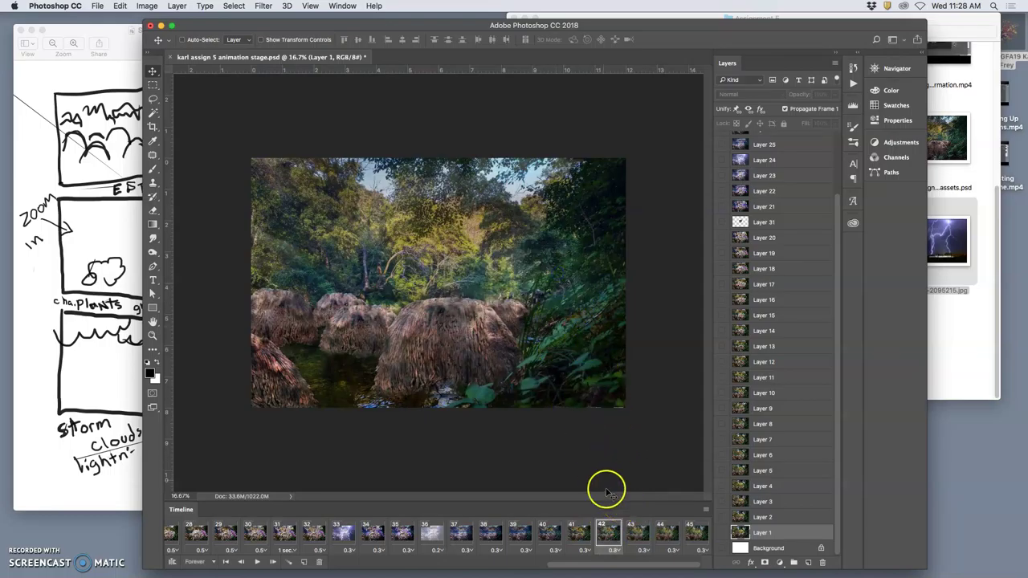
# Pick a new delay for frame 41 from its list and play the preview.
pyautogui.click(584, 531)
pyautogui.click(584, 551)
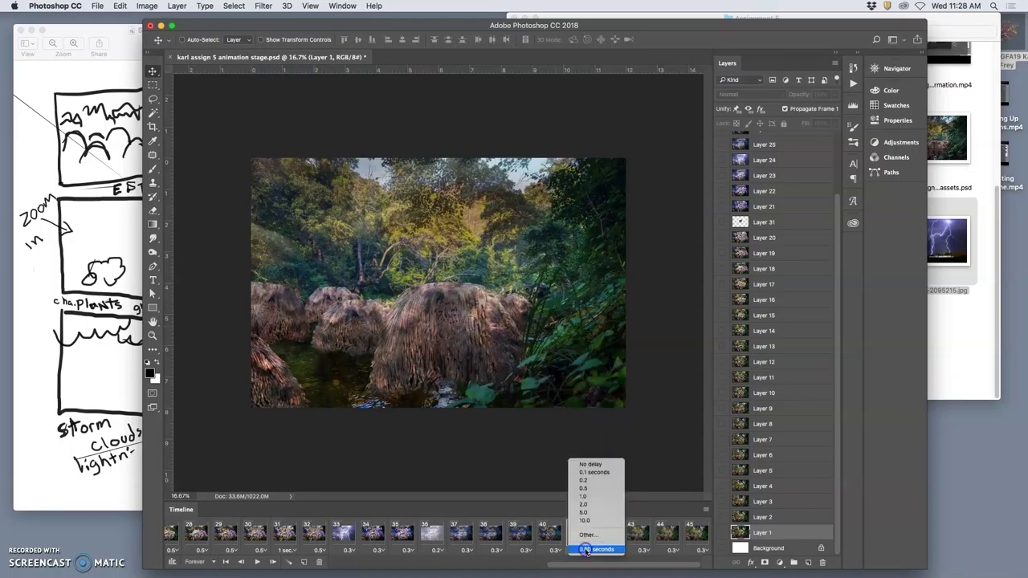
pyautogui.click(588, 490)
pyautogui.click(553, 535)
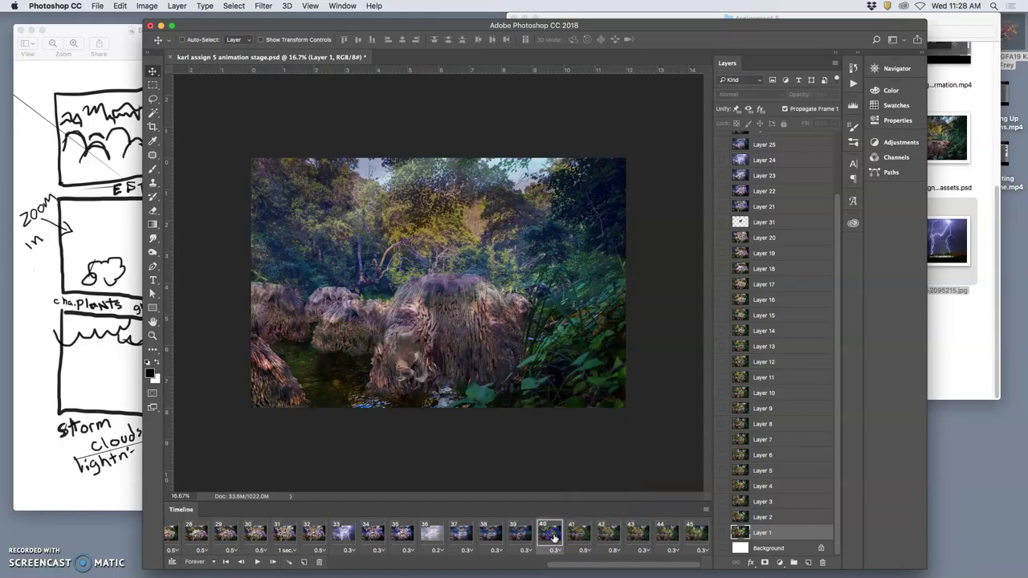
pyautogui.click(224, 533)
pyautogui.click(256, 562)
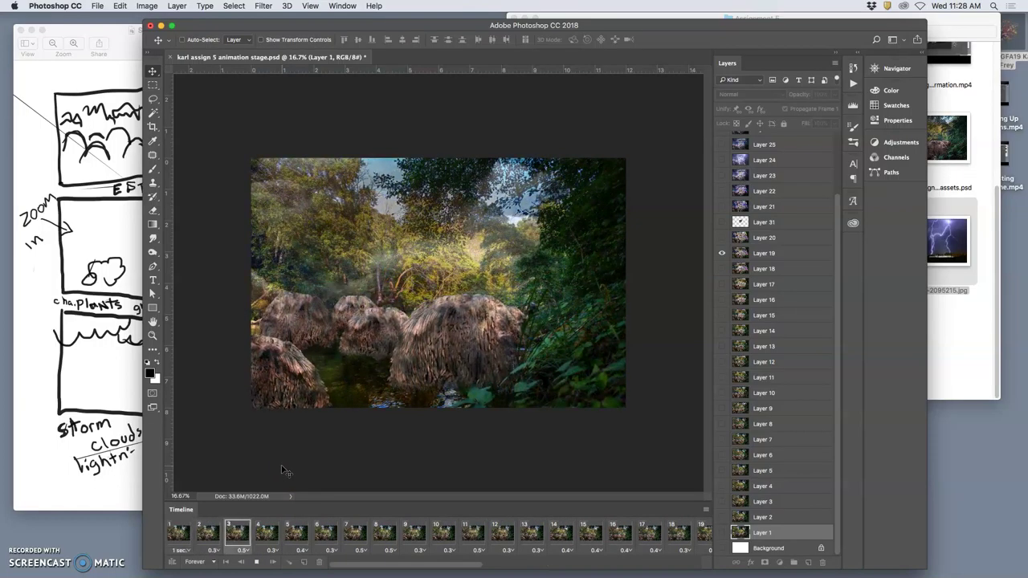
# Give frame 1 a custom 0.8-second delay, then check frames 44 and 39.
pyautogui.click(180, 551)
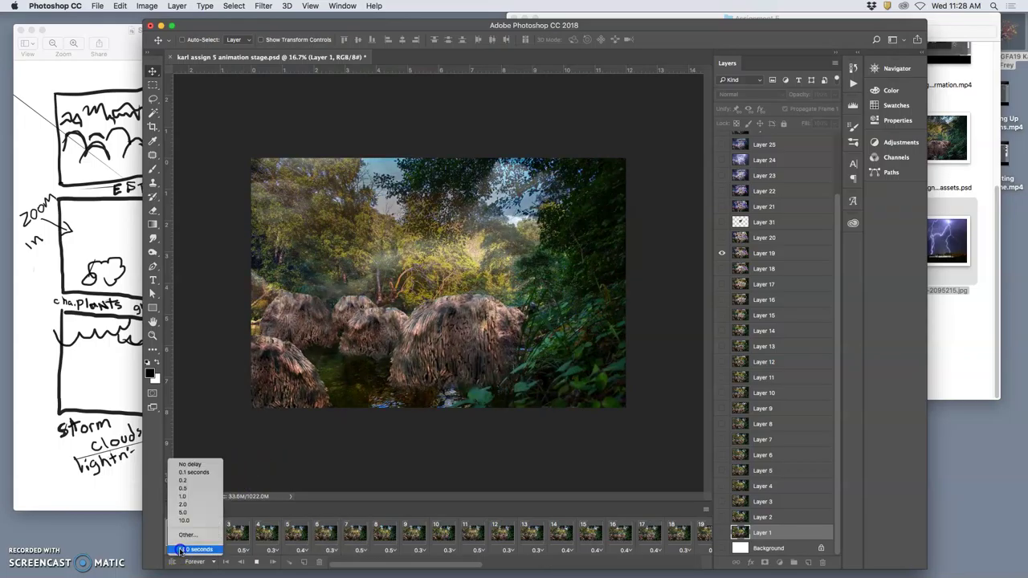
pyautogui.click(187, 534)
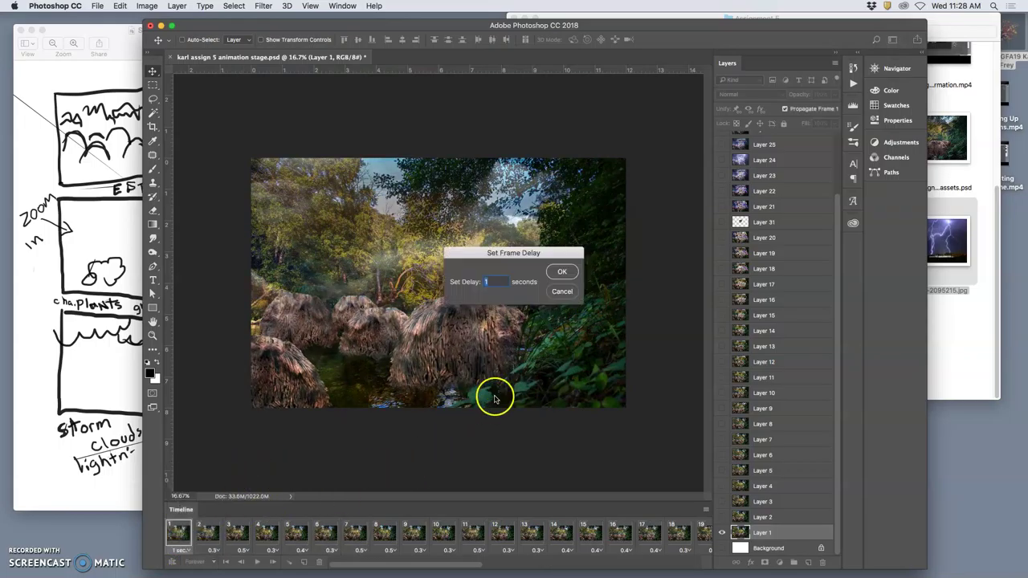
pyautogui.write('.8')
pyautogui.click(562, 272)
pyautogui.click(213, 530)
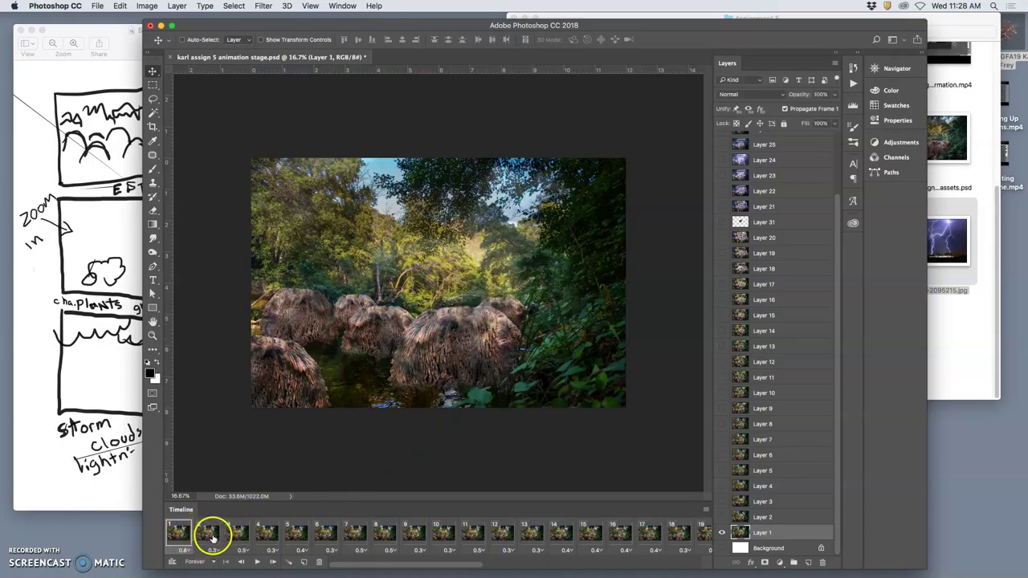
pyautogui.hscroll(10, 562, 540)
pyautogui.click(663, 532)
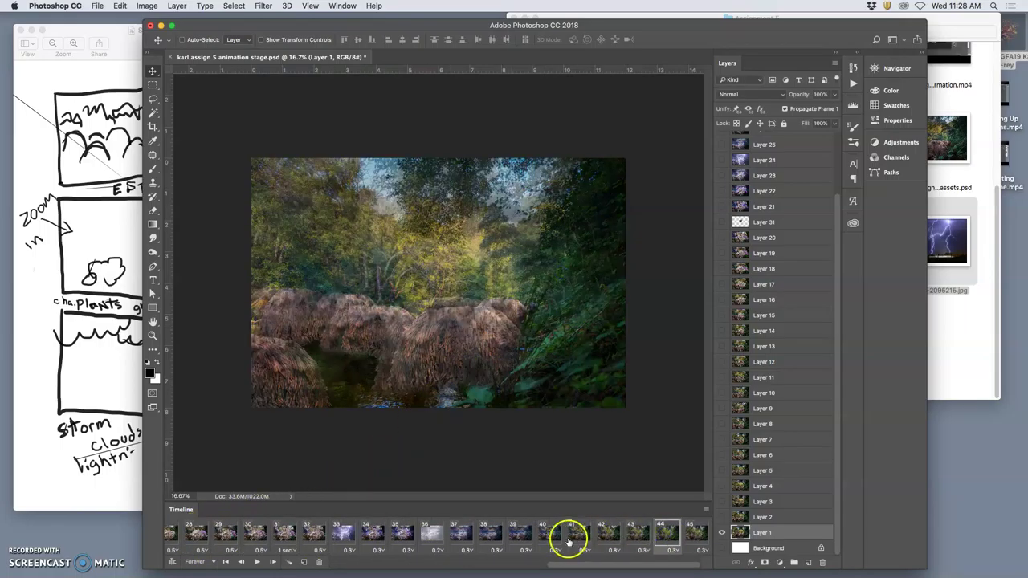
pyautogui.click(520, 534)
# Preview the animation in the Timeline, stop playback, and save the PSD with Cmd+S.
pyautogui.click(256, 562)
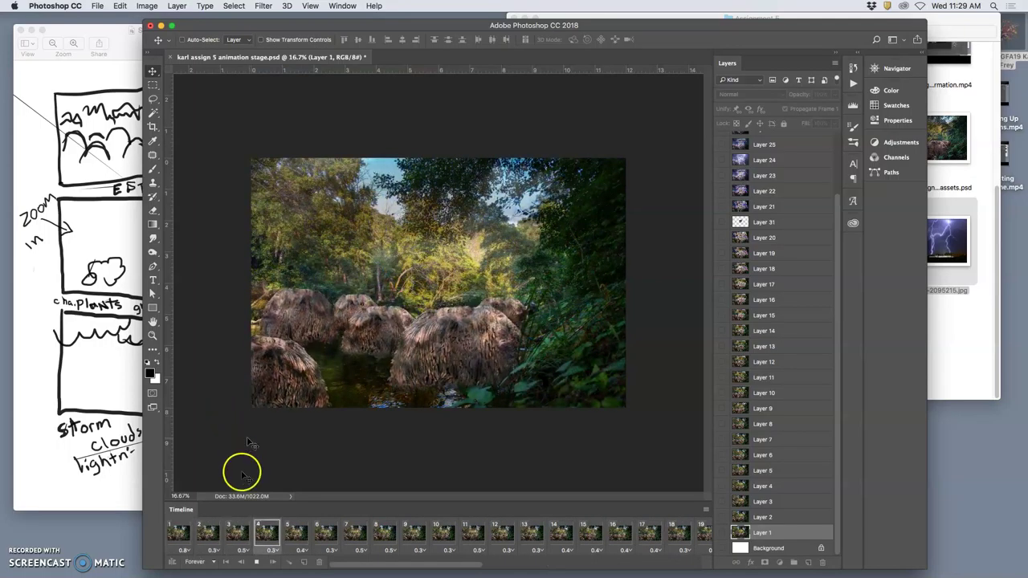
pyautogui.click(256, 564)
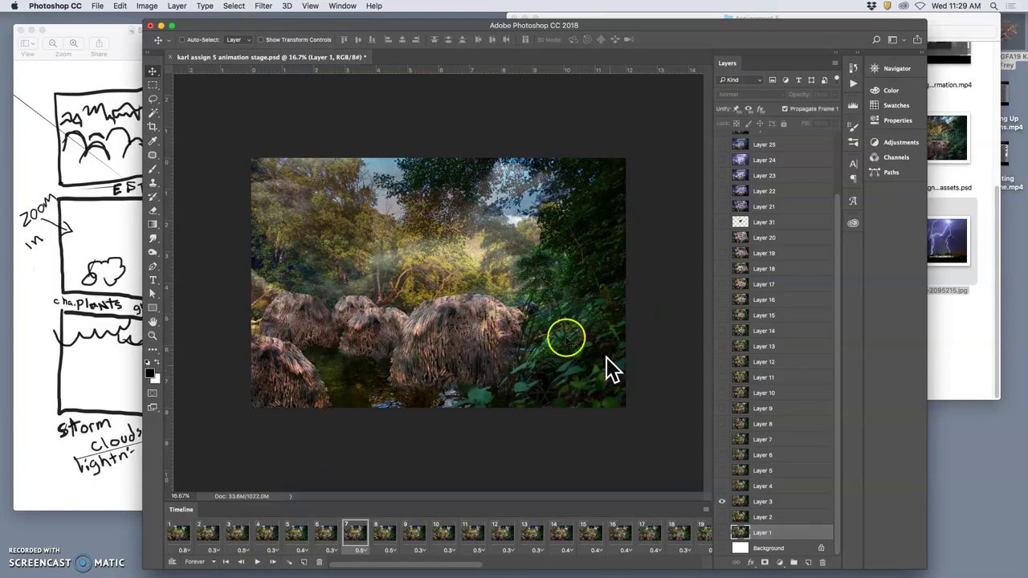
pyautogui.press('super+s')
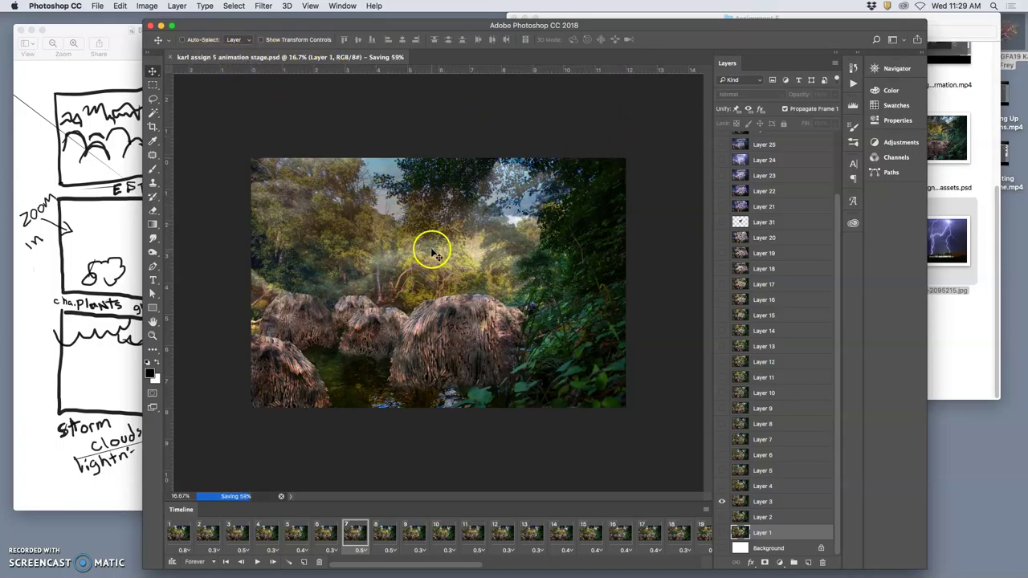
# Move Layer 31 between Layers 21 and 20, and drag frame 45 earlier near frames 41–42.
pyautogui.scroll(3, 785, 344)
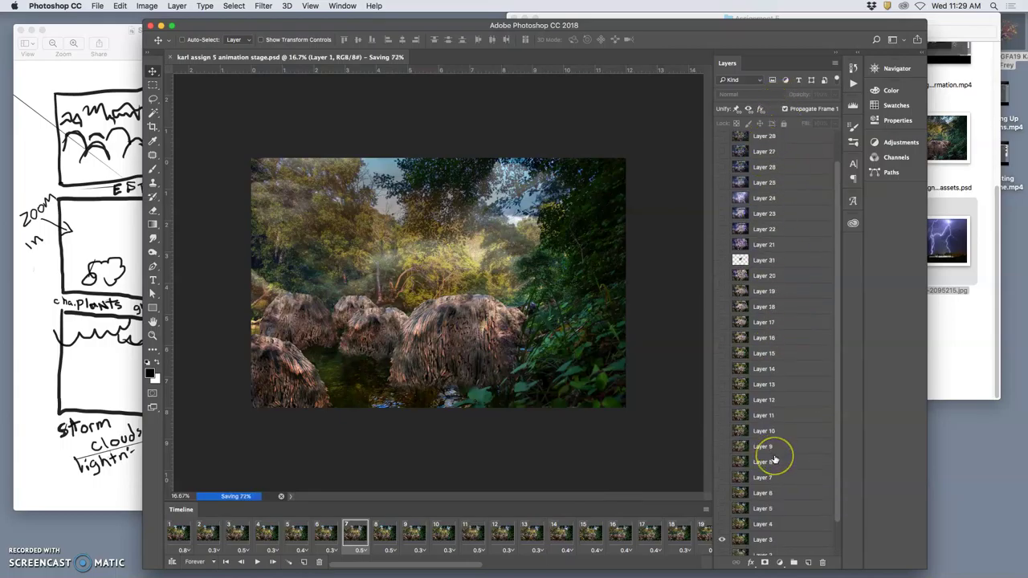
pyautogui.scroll(-3, 773, 458)
pyautogui.moveTo(767, 243); pyautogui.dragTo(752, 229)
pyautogui.hscroll(10, 574, 544)
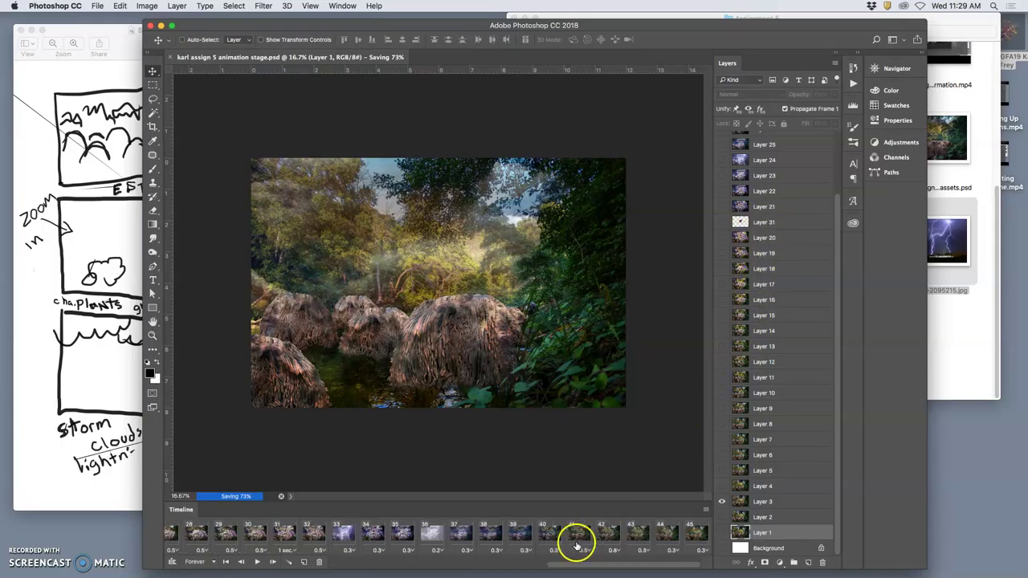
pyautogui.moveTo(655, 540); pyautogui.dragTo(696, 540)
pyautogui.moveTo(695, 539); pyautogui.dragTo(590, 530)
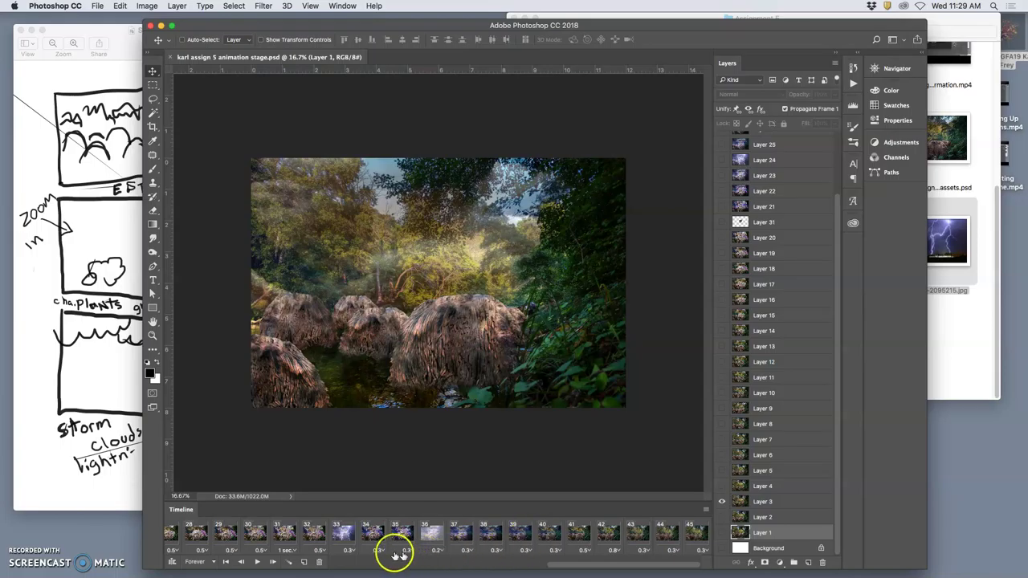
# Play the whole animation through to review it, then stop playback on frame 7.
pyautogui.click(257, 561)
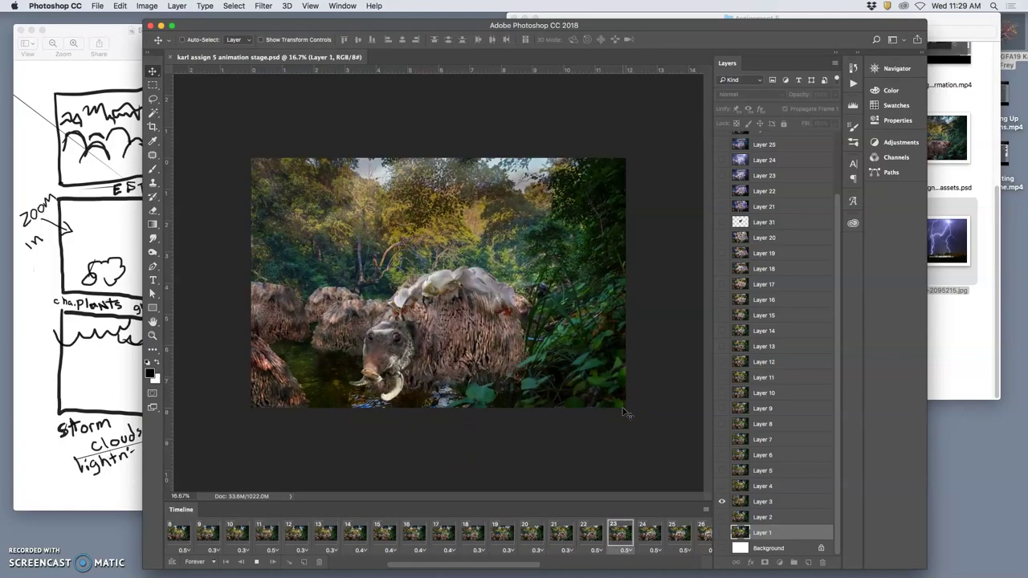
pyautogui.click(605, 397)
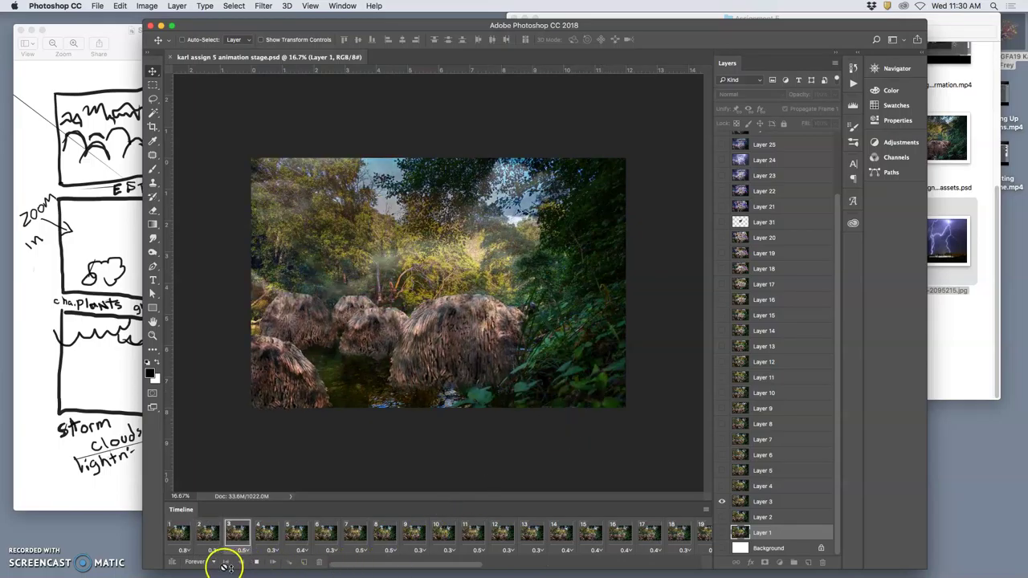
pyautogui.click(257, 562)
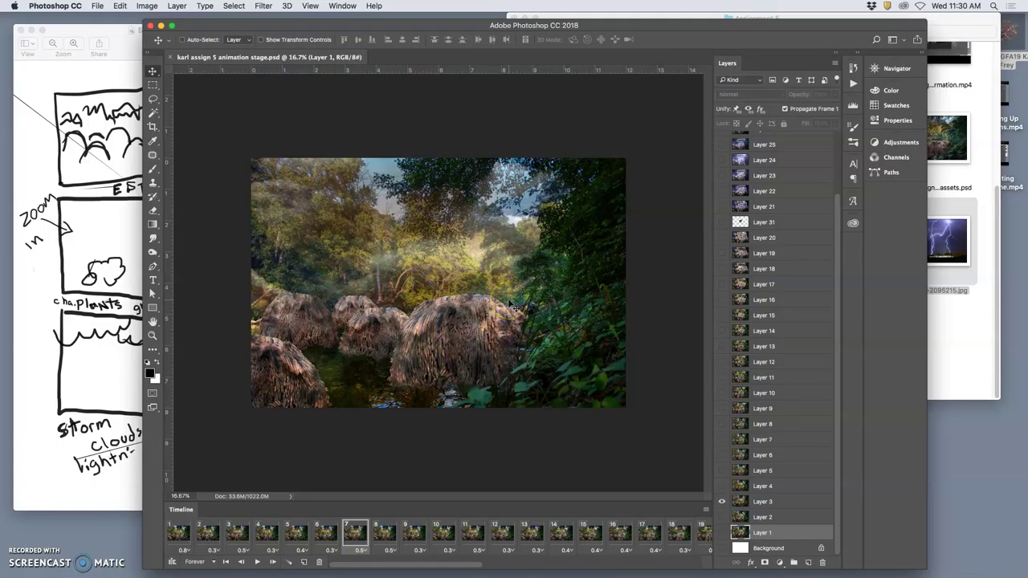
# Choose File > Export > Save for Web (Legacy) and wait while its blank window loads.
pyautogui.click(97, 7)
pyautogui.moveTo(197, 238)
pyautogui.moveTo(109, 145)
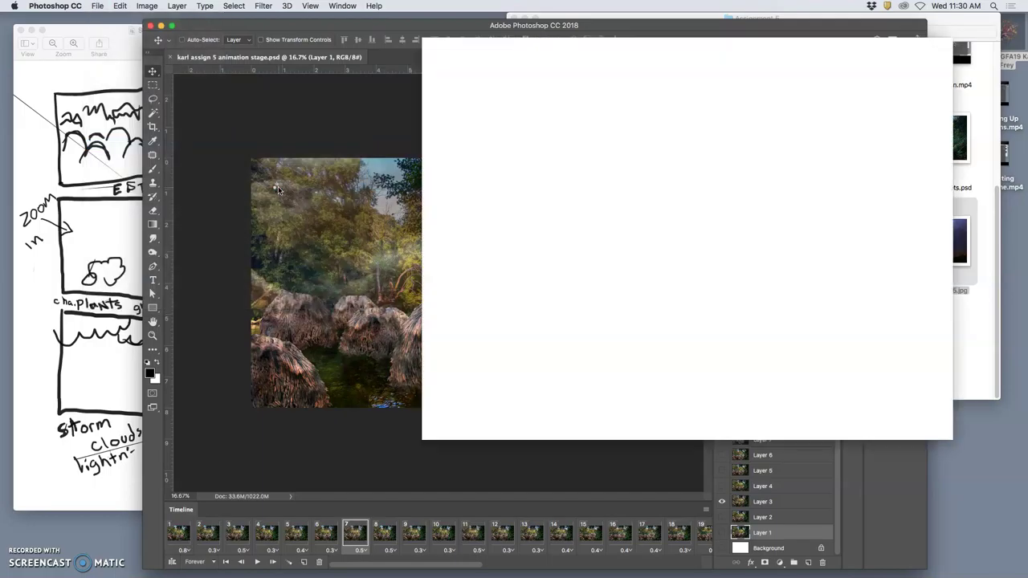
pyautogui.moveTo(278, 185)
pyautogui.mouseDown()
pyautogui.moveTo(270, 175)
pyautogui.moveTo(302, 172)
pyautogui.mouseUp()
pyautogui.moveTo(305, 175); pyautogui.dragTo(376, 171)
pyautogui.click(531, 155)
pyautogui.moveTo(530, 155)
pyautogui.mouseDown()
pyautogui.moveTo(573, 165)
pyautogui.moveTo(592, 142)
pyautogui.moveTo(595, 158)
pyautogui.mouseUp()
pyautogui.click(518, 252)
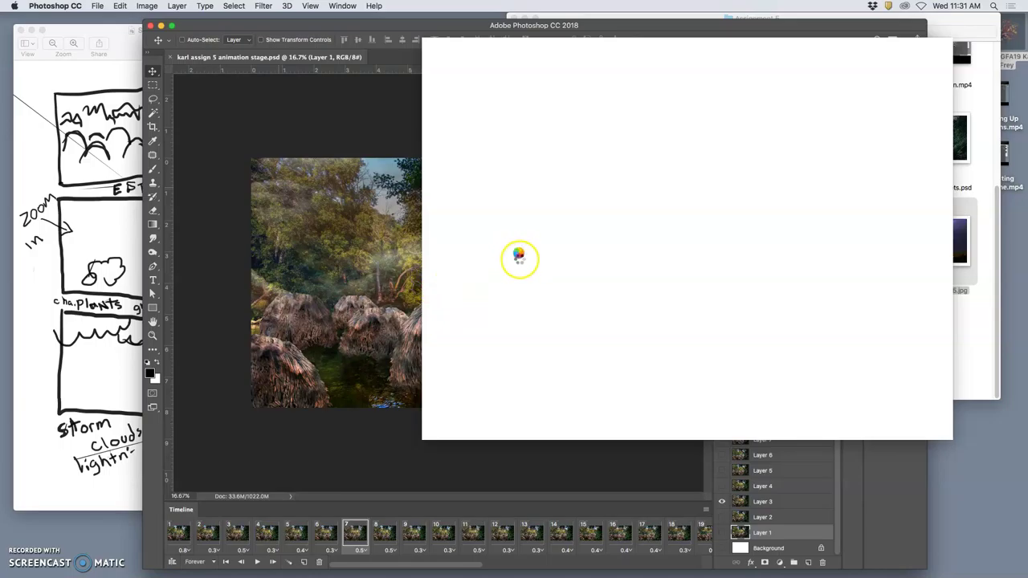
pyautogui.click(412, 569)
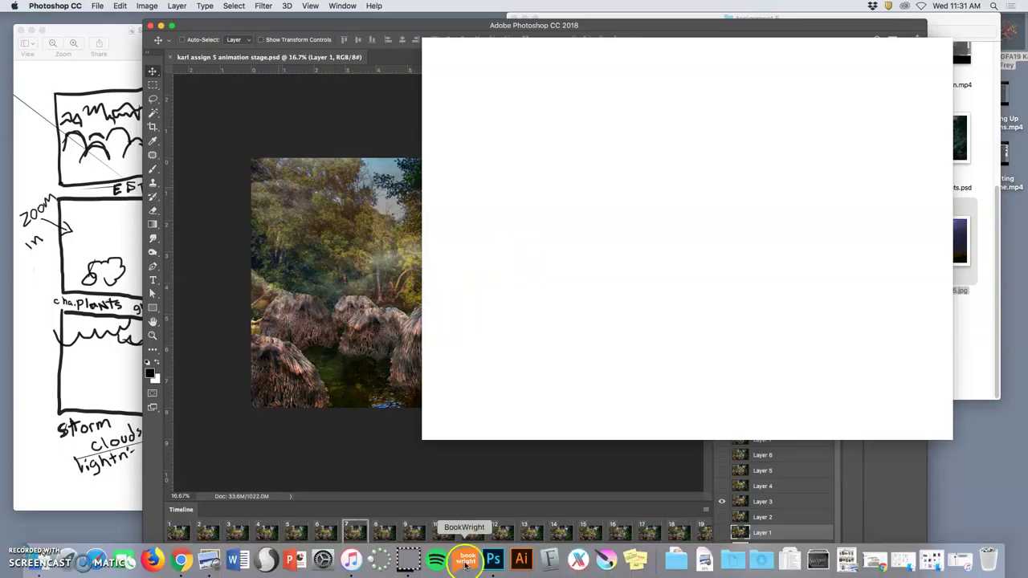
# Force Quit Photoshop from its Dock icon, then select the animation stage PSD in Assignment 5.
pyautogui.rightClick(492, 560)
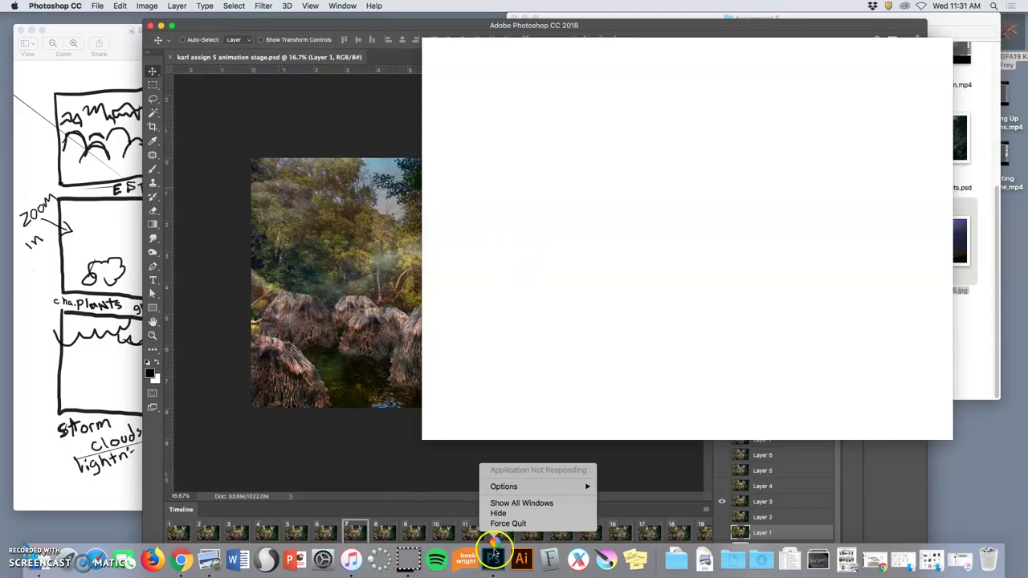
pyautogui.click(506, 523)
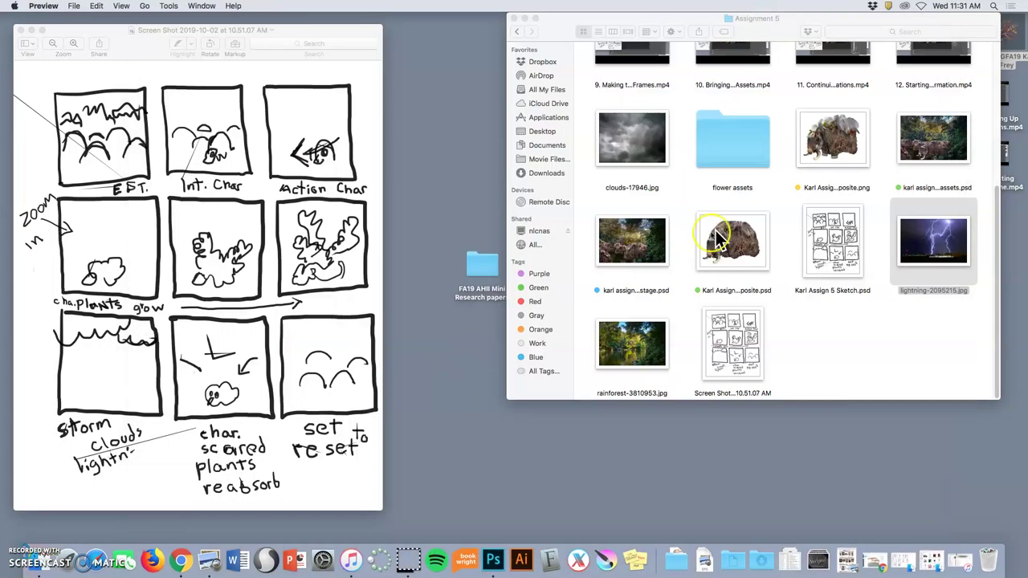
pyautogui.click(902, 307)
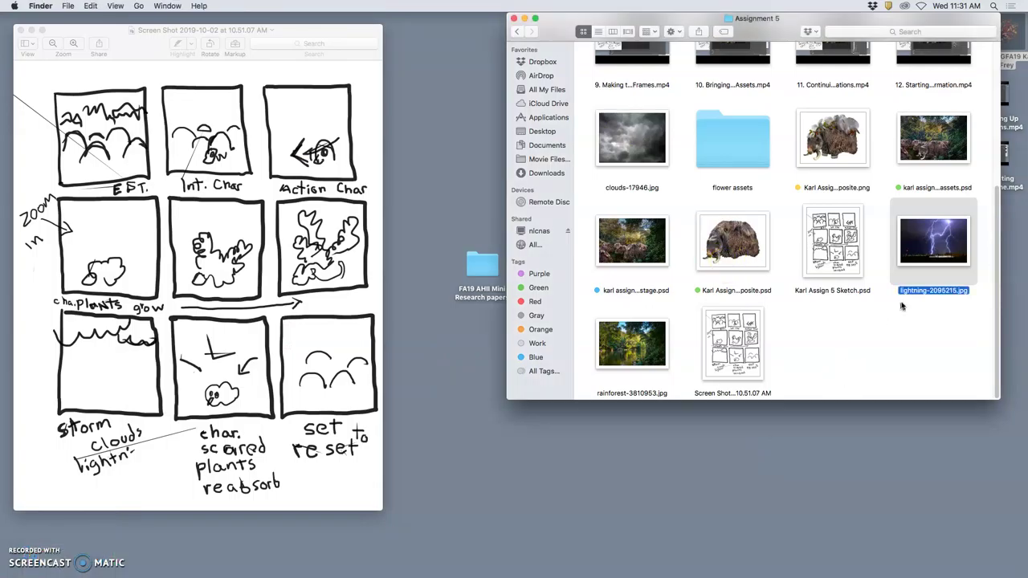
pyautogui.click(895, 322)
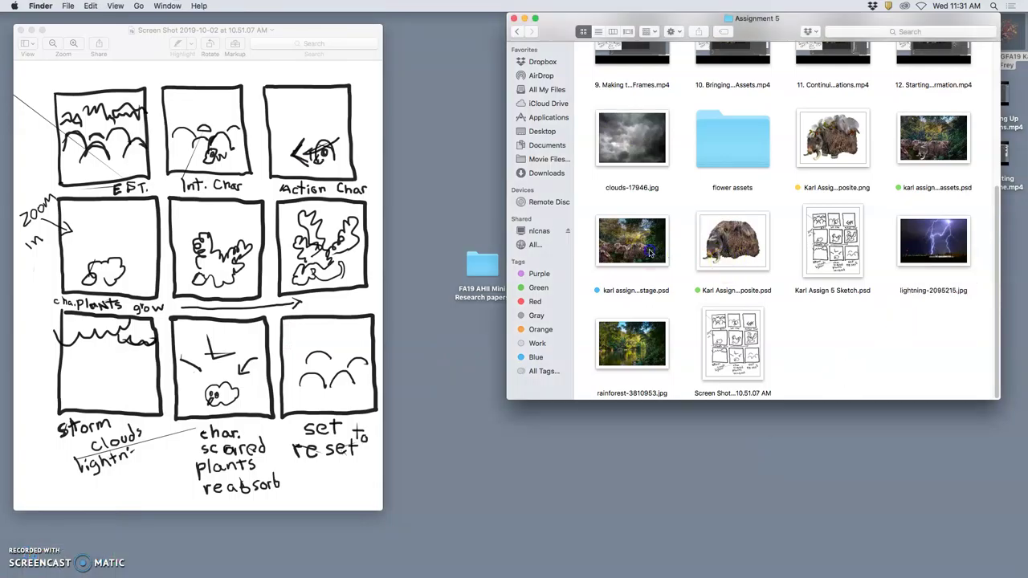
pyautogui.click(650, 253)
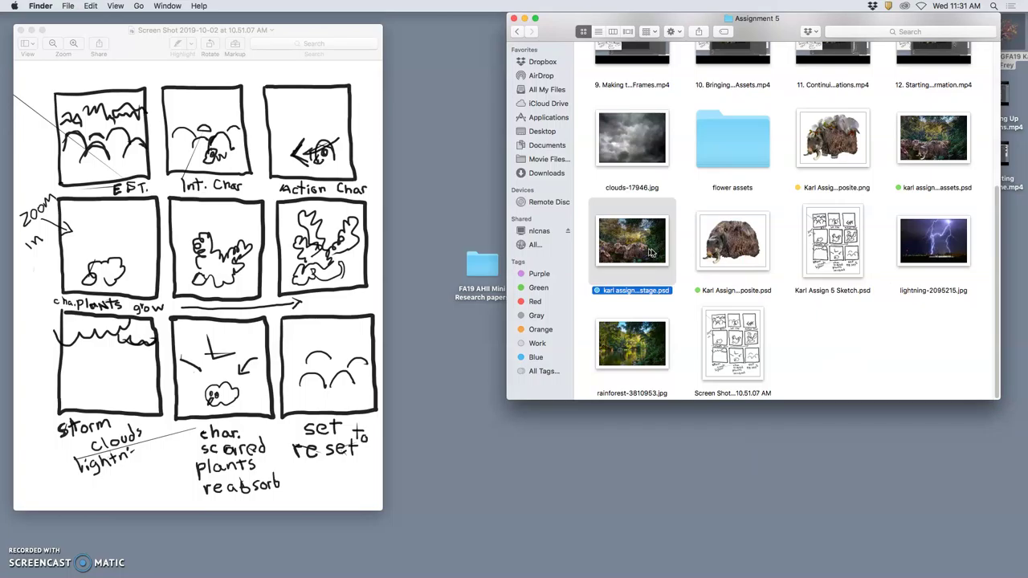
pyautogui.click(649, 253)
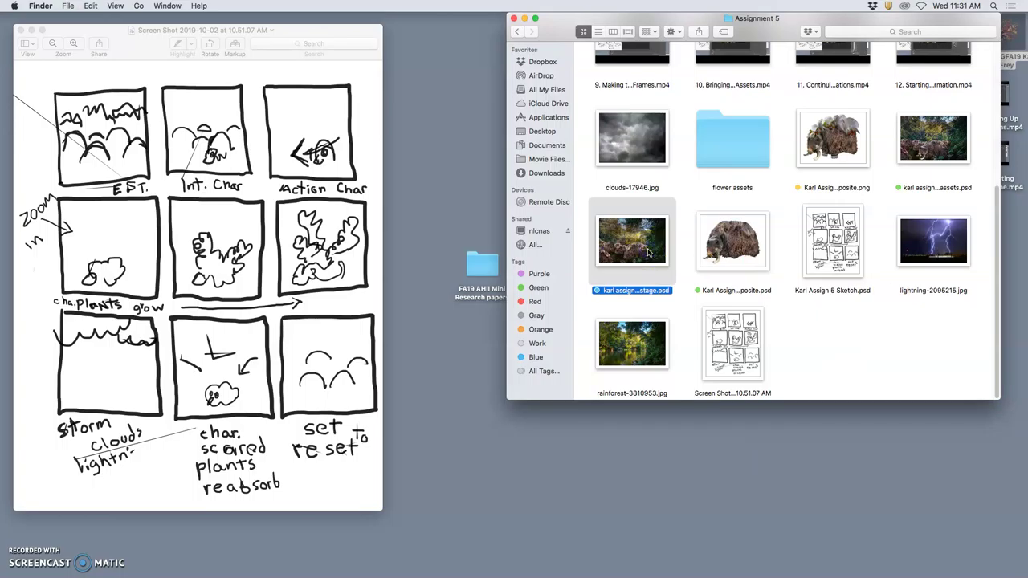